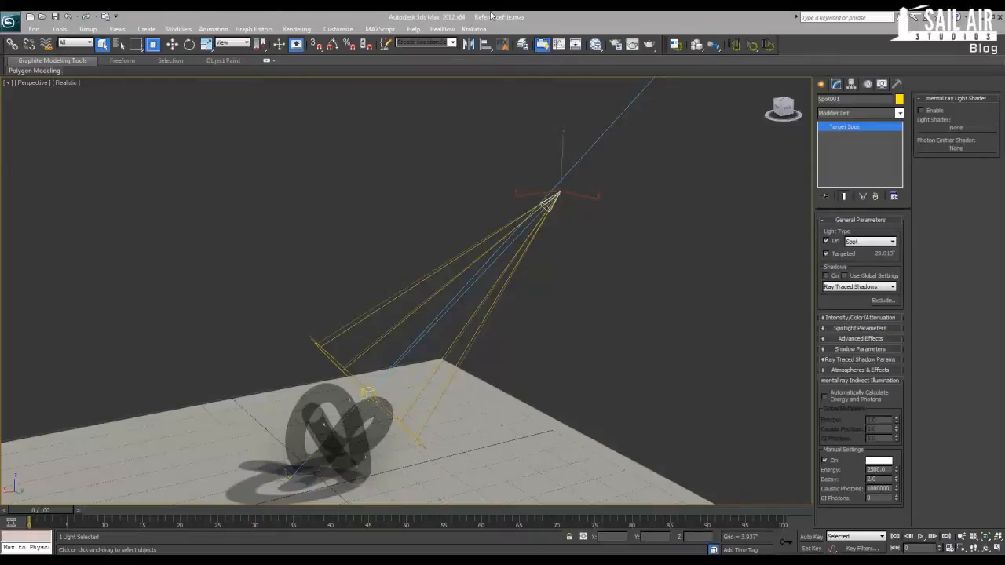
Examine the reference scene's spotlight and render the perspective view to study the glass torus knot's caustics
alt+middle_drag(473, 337, 449, 295)
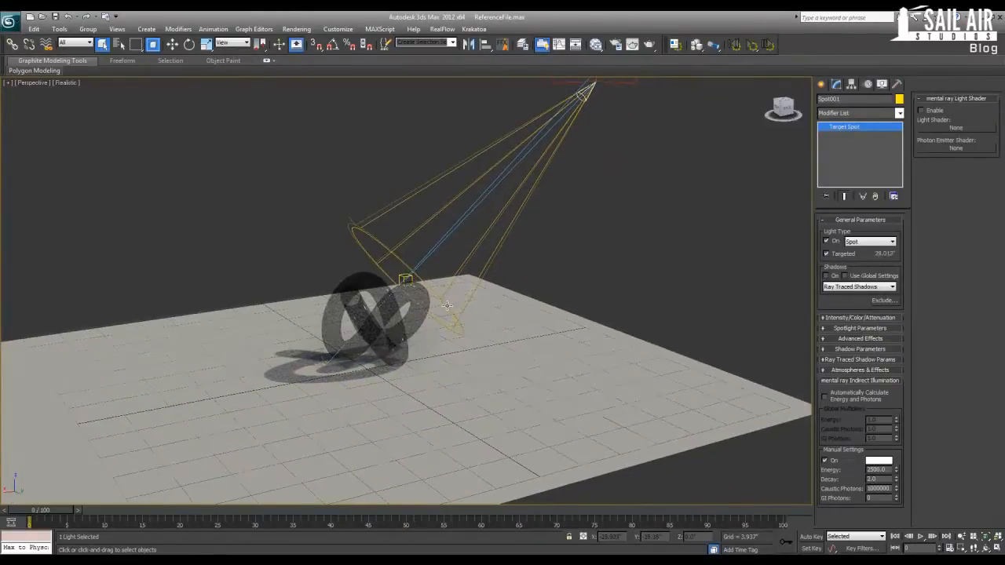
alt+middle_drag(491, 343, 566, 204)
click(408, 415)
click(601, 147)
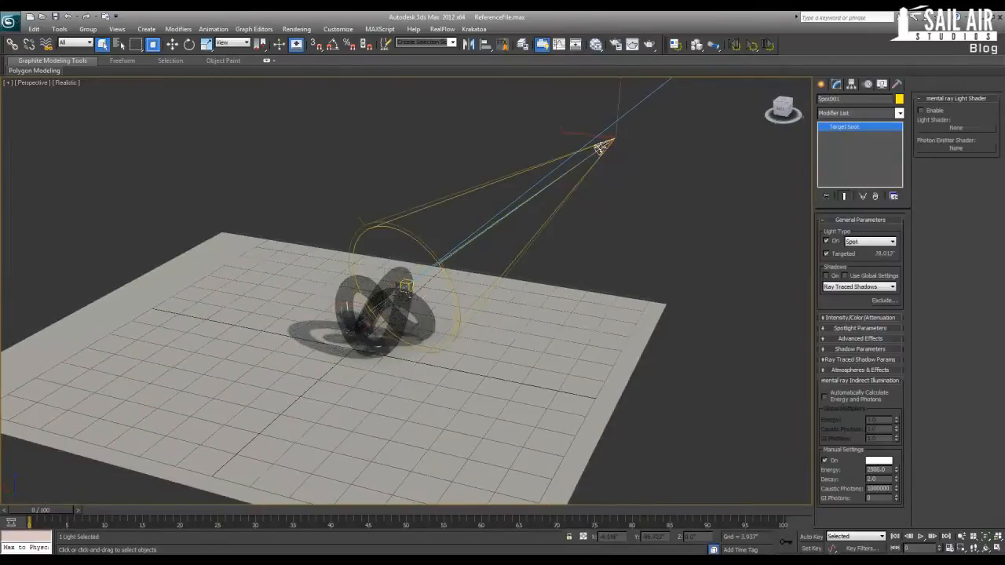
alt+middle_drag(448, 262, 528, 305)
scroll(421, 271, up, 5)
key(shift+q)
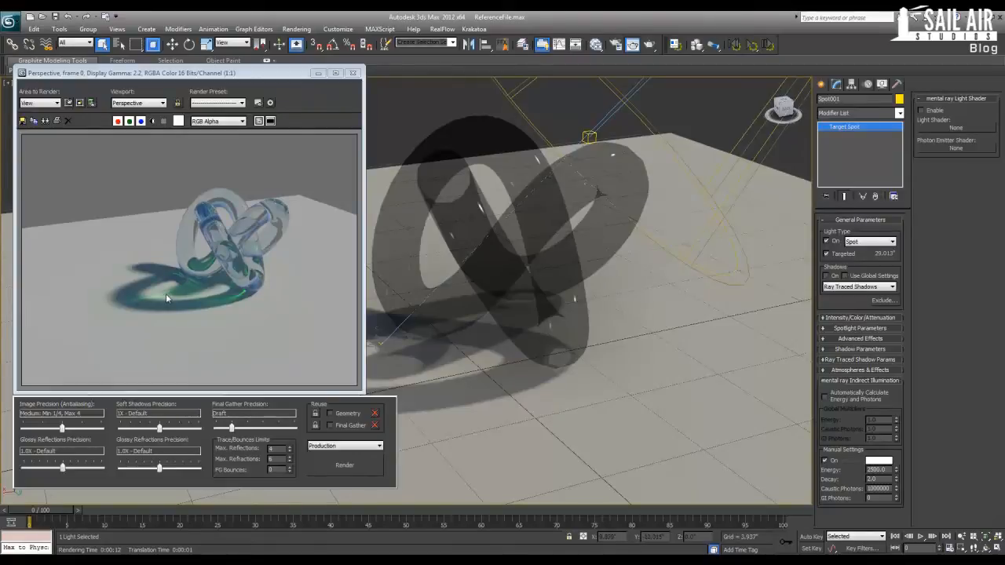
click(353, 73)
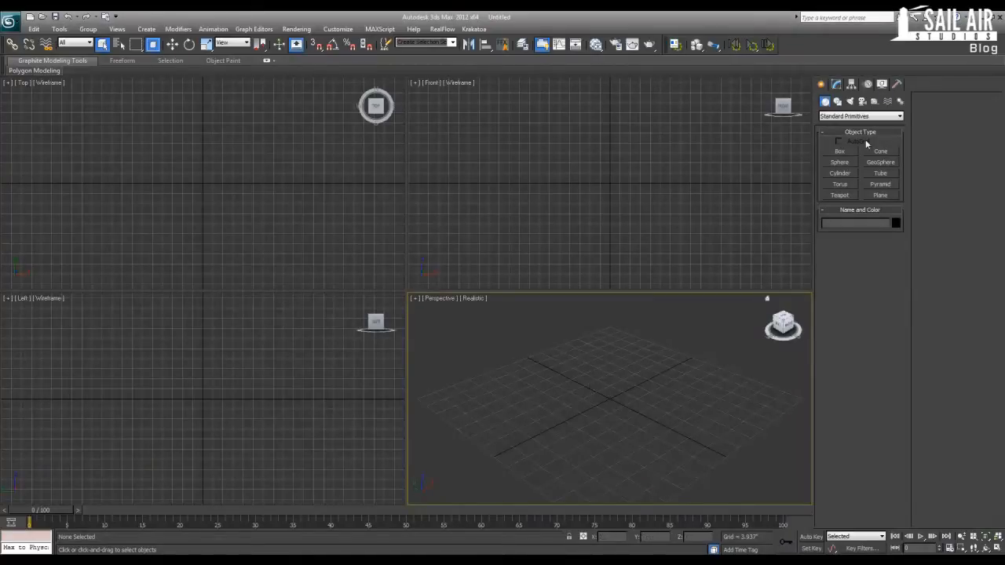
Create a ground plane about 77 by 76 inches around the grid centre in the perspective view
click(874, 196)
scroll(598, 318, down, 2)
drag(601, 318, 602, 490)
right_click(596, 463)
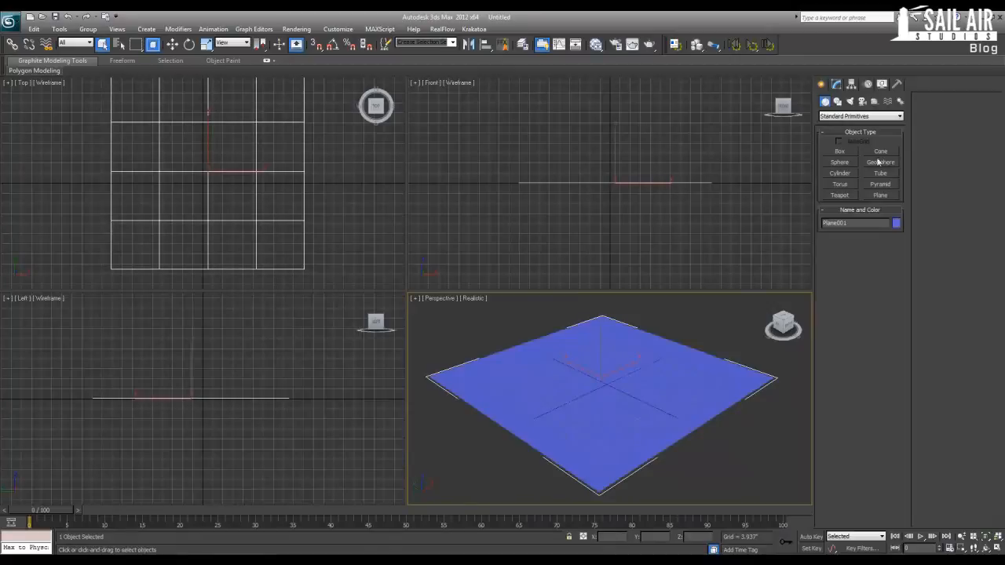
click(840, 184)
drag(603, 378, 635, 371)
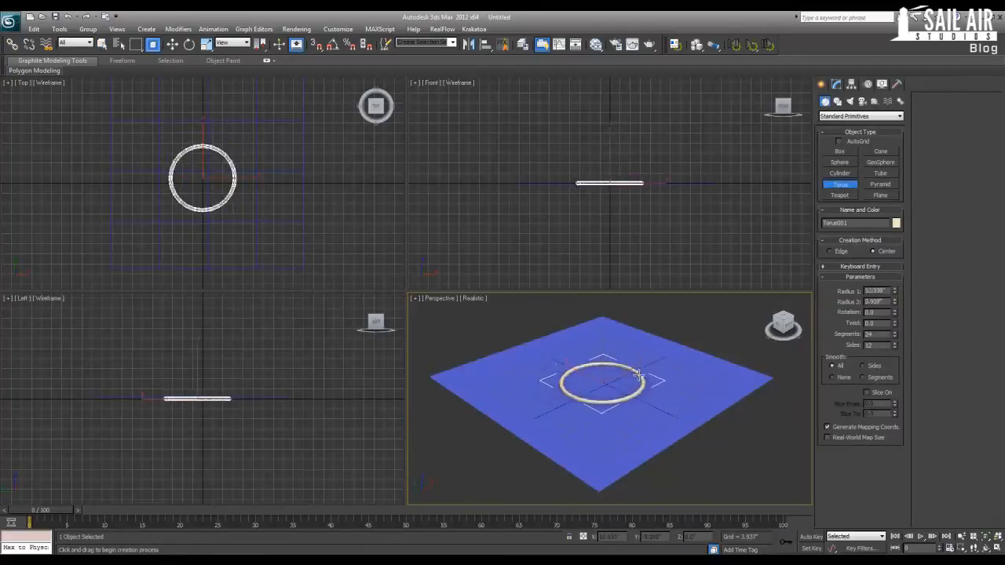
right_click(639, 369)
key(Delete)
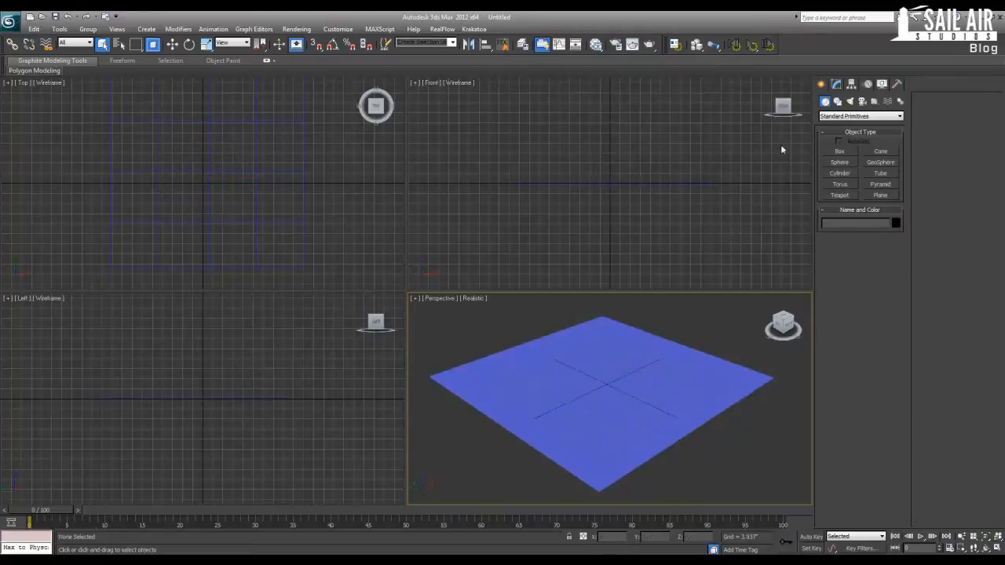
Create a torus knot near the plane's centre with base radius about 9.7 and cross-section radius about 1.9 inches, and maximize the perspective view
click(836, 117)
click(844, 132)
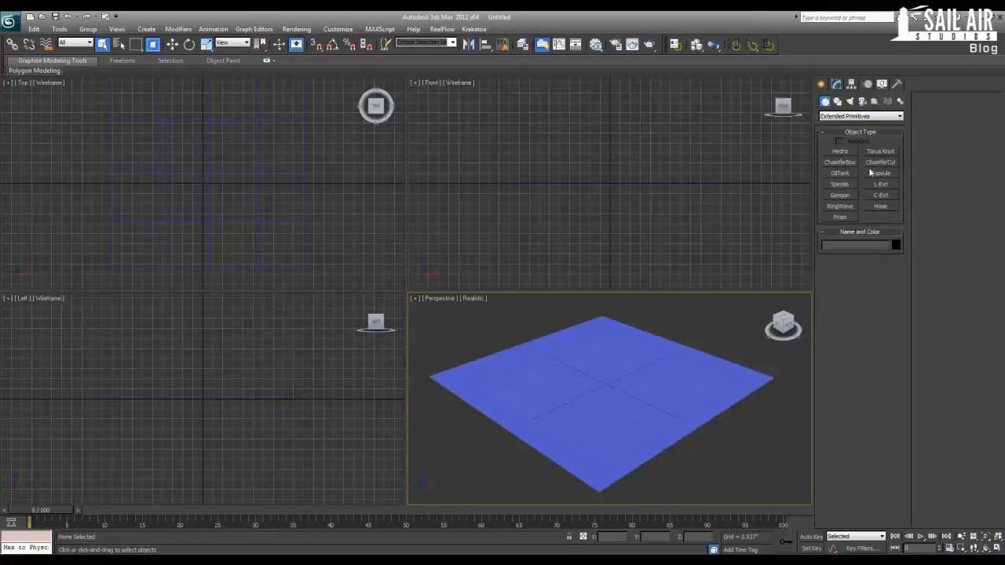
click(880, 151)
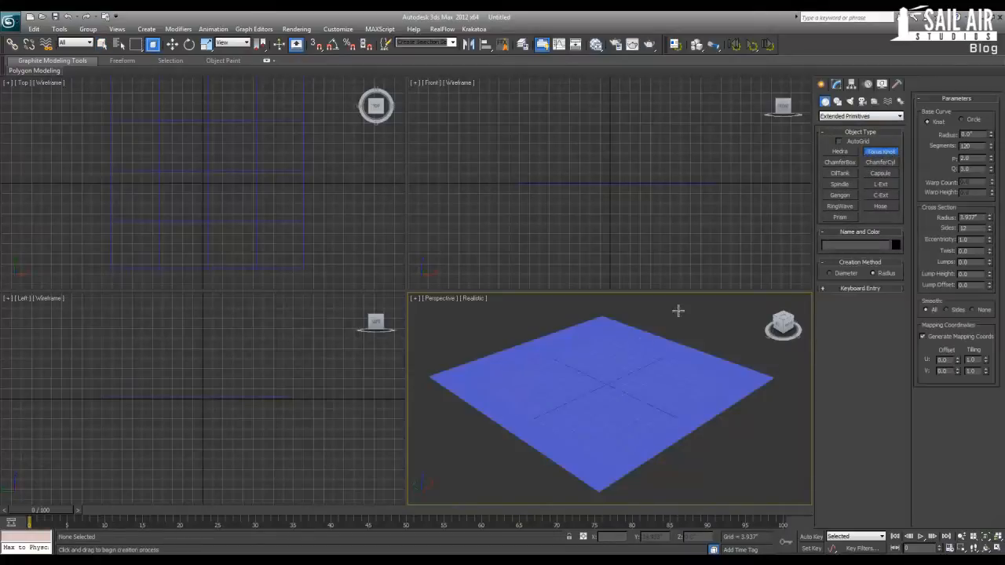
drag(601, 386, 614, 396)
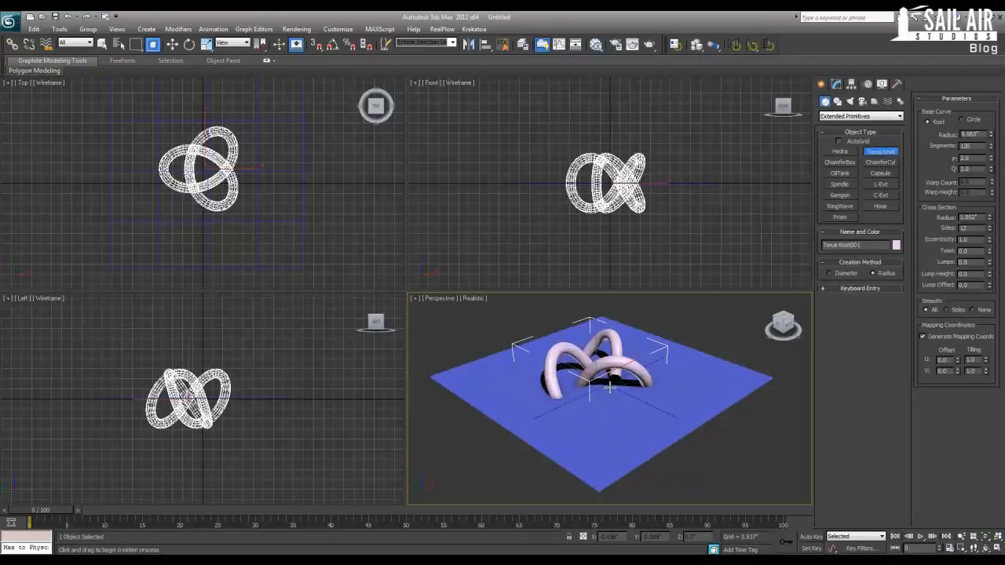
click(610, 382)
right_click(610, 381)
key(alt+w)
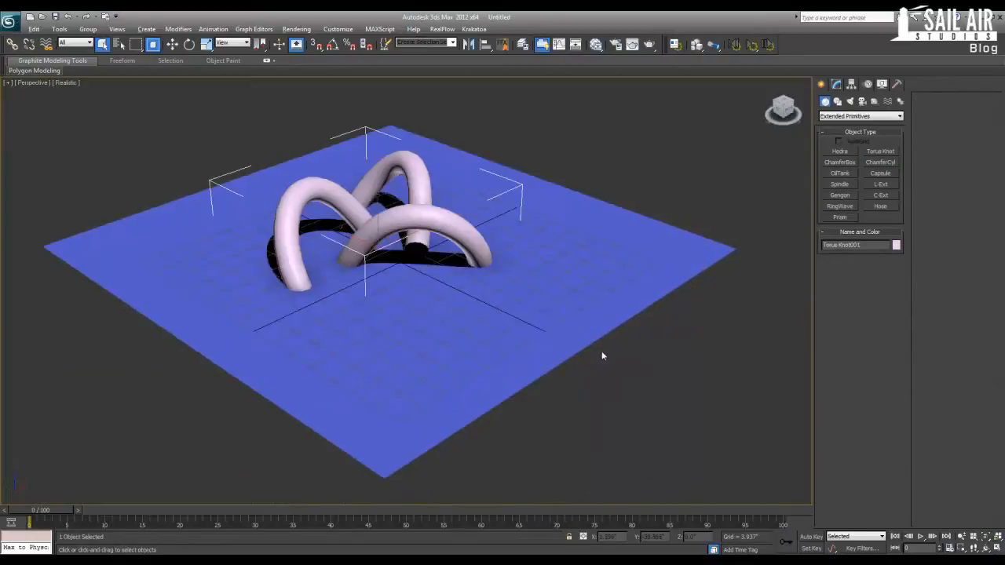
Raise the torus knot above the plane to a Z position of about 11.8 inches
scroll(550, 350, up, 2)
scroll(463, 330, up, 2)
key(w)
drag(365, 206, 344, 100)
alt+middle_drag(344, 100, 407, 280)
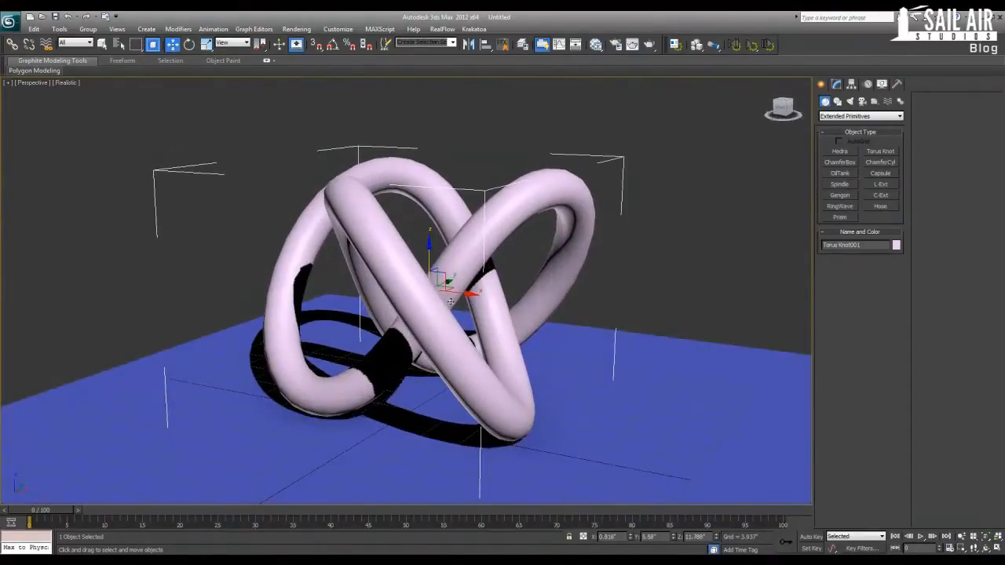
scroll(440, 290, up, 5)
scroll(452, 314, down, 10)
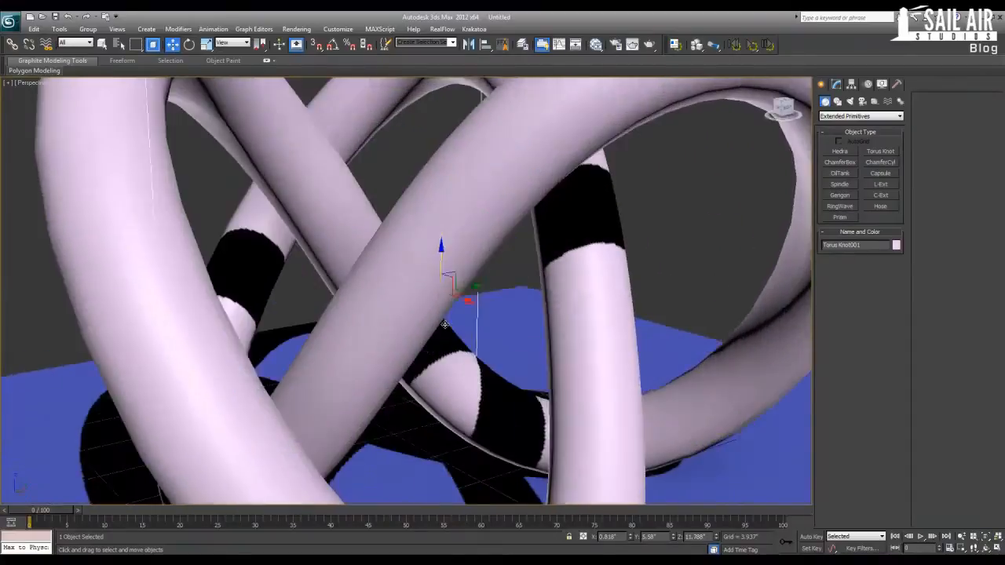
Check the scene's display unit scale in the units setup without changing it
click(444, 367)
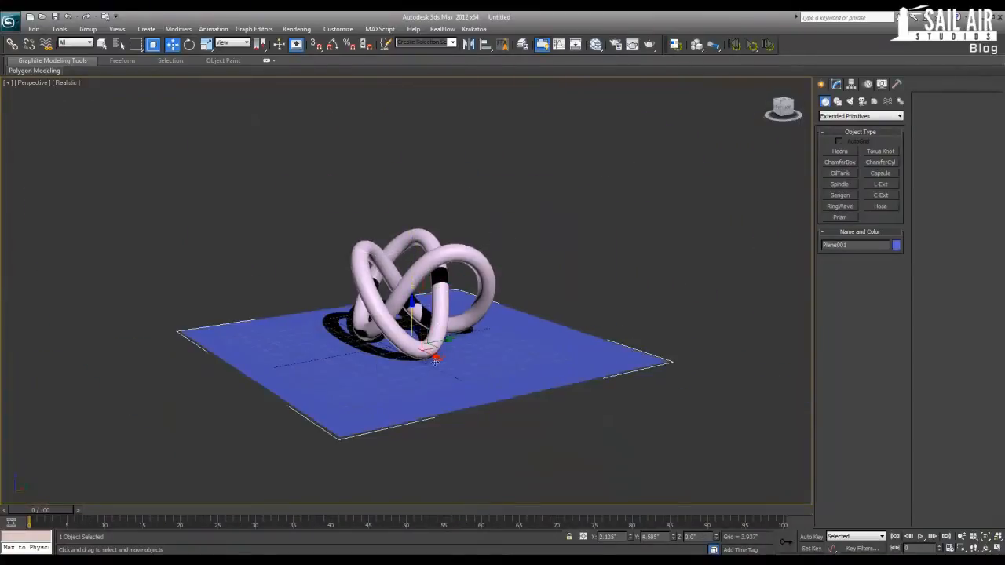
alt+middle_drag(430, 355, 433, 370)
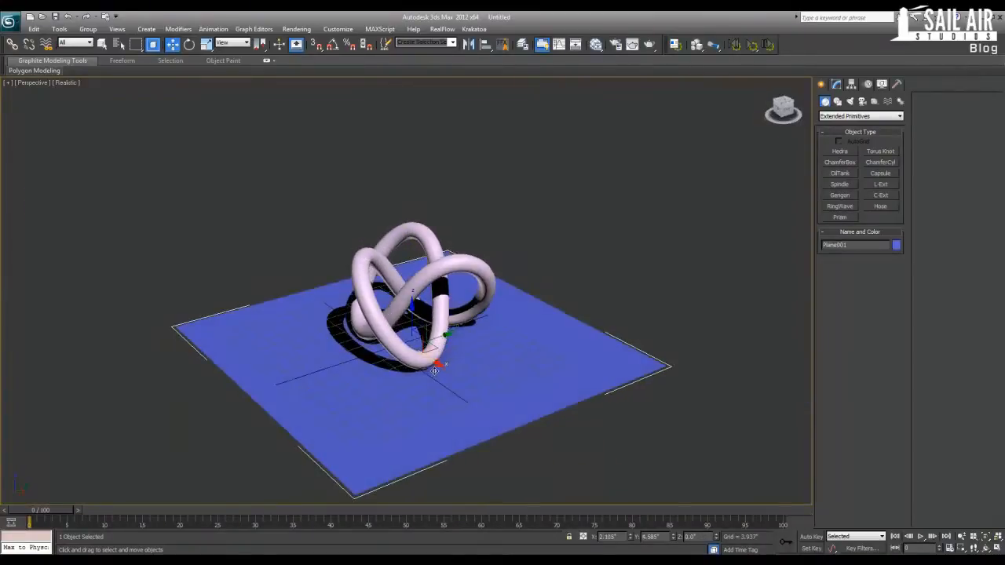
click(338, 29)
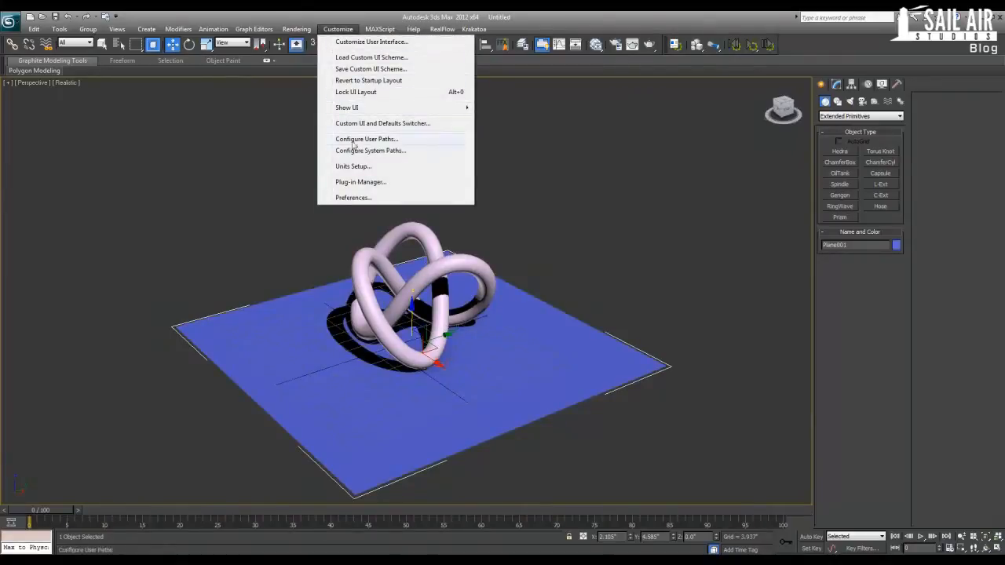
click(360, 168)
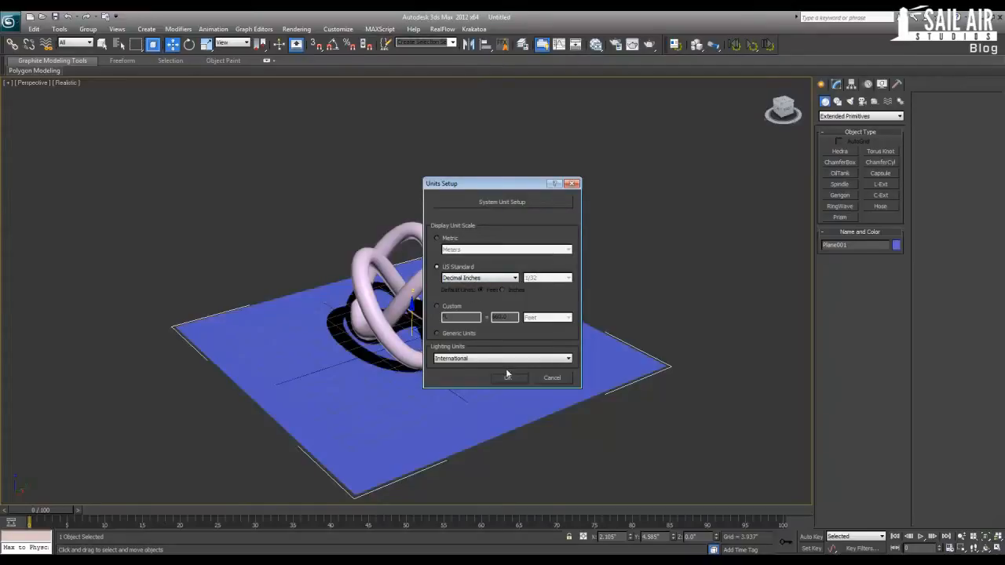
click(545, 380)
Set the torus knot's base curve radius to 3 inches and its cross-section radius to 1 inch
scroll(416, 349, up, 4)
click(445, 261)
scroll(444, 262, up, 6)
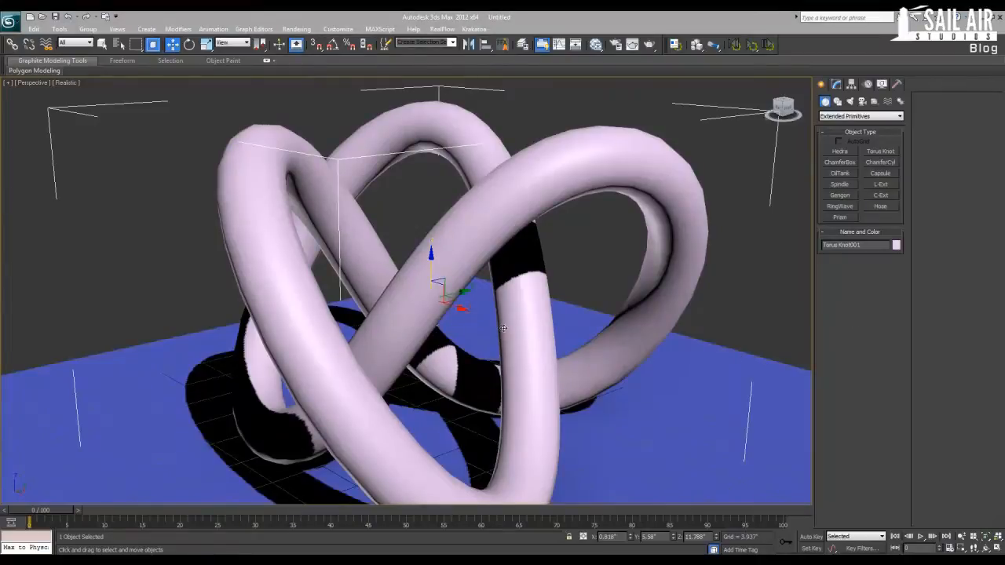
click(837, 84)
double_click(871, 256)
text(5)
key(Tab)
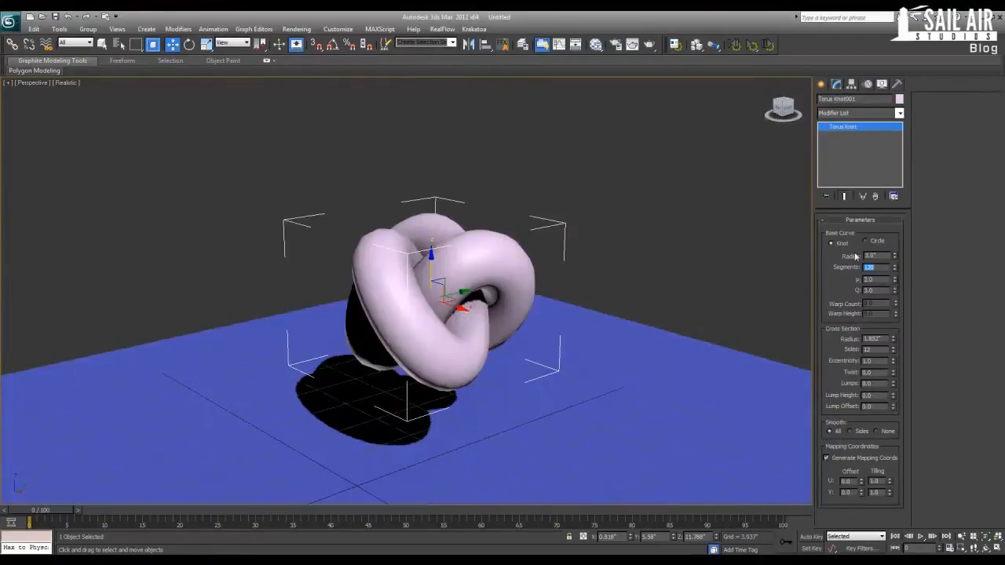
double_click(873, 339)
text(1)
key(Return)
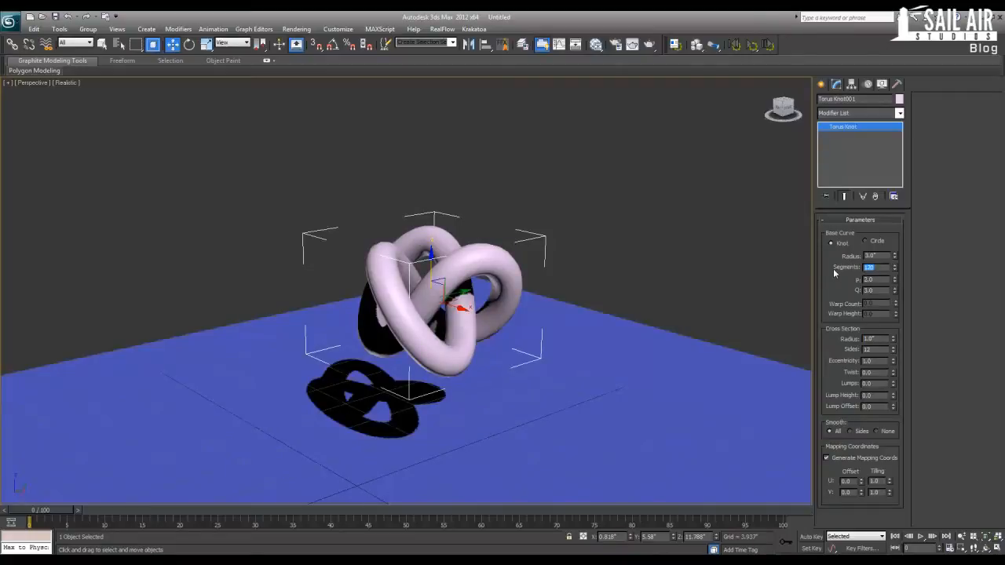
Smooth the torus knot by setting its segments to 350 and its cross-section sides to 32
text(250)
key(Return)
drag(873, 350, 852, 351)
key(Return)
text(12)
key(Return)
scroll(472, 287, up, 4)
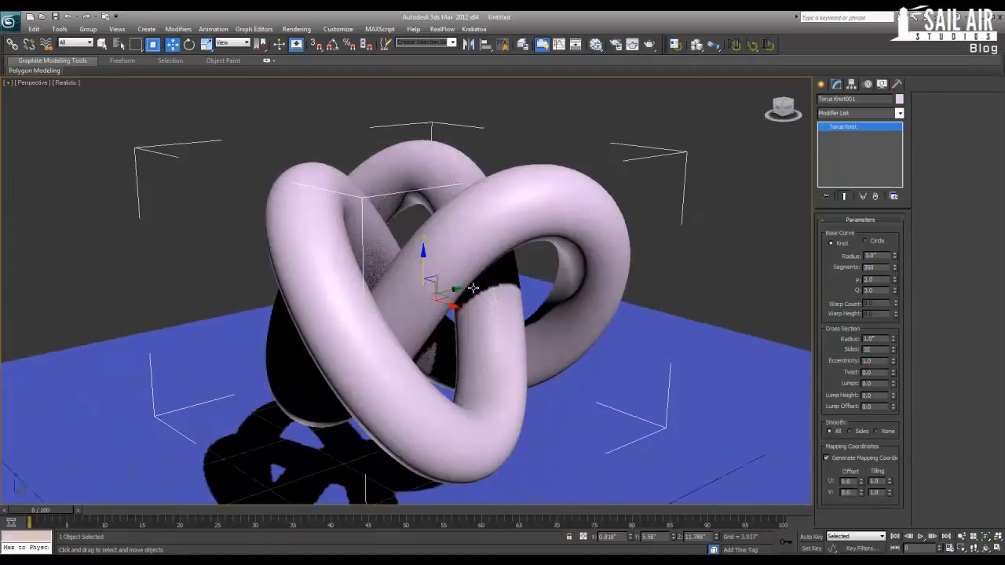
Zero the torus knot's X and Y position and lower it onto the plane at a Z of about 4.1 inches
drag(423, 265, 411, 376)
middle_drag(411, 377, 432, 236)
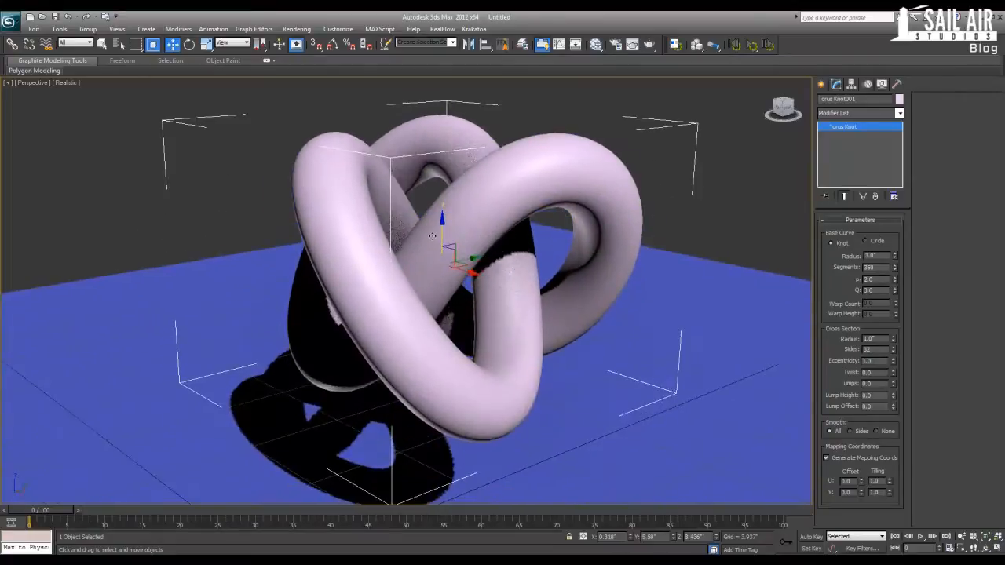
scroll(430, 234, down, 3)
alt+middle_drag(434, 329, 628, 377)
right_click(631, 539)
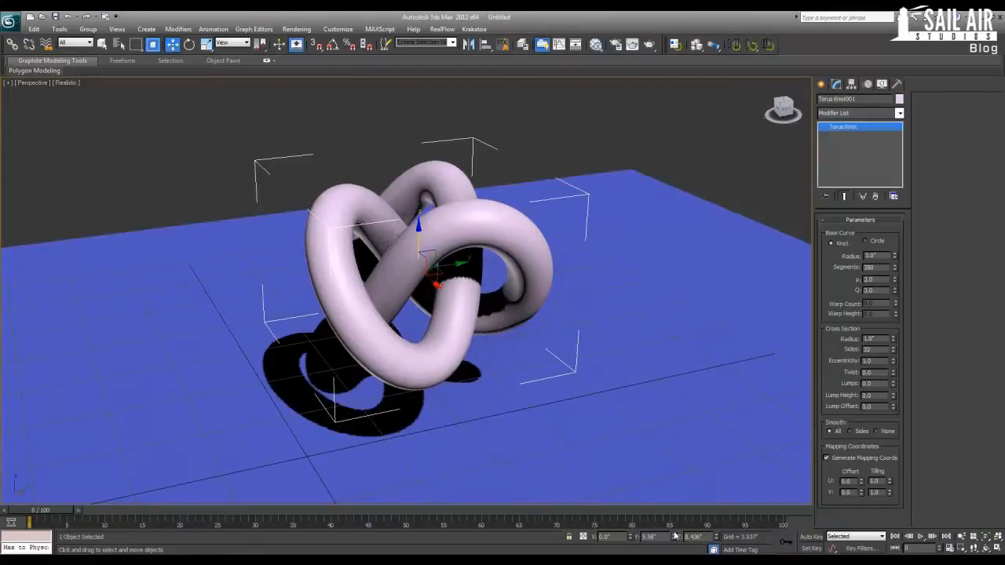
right_click(673, 537)
alt+middle_drag(388, 335, 445, 300)
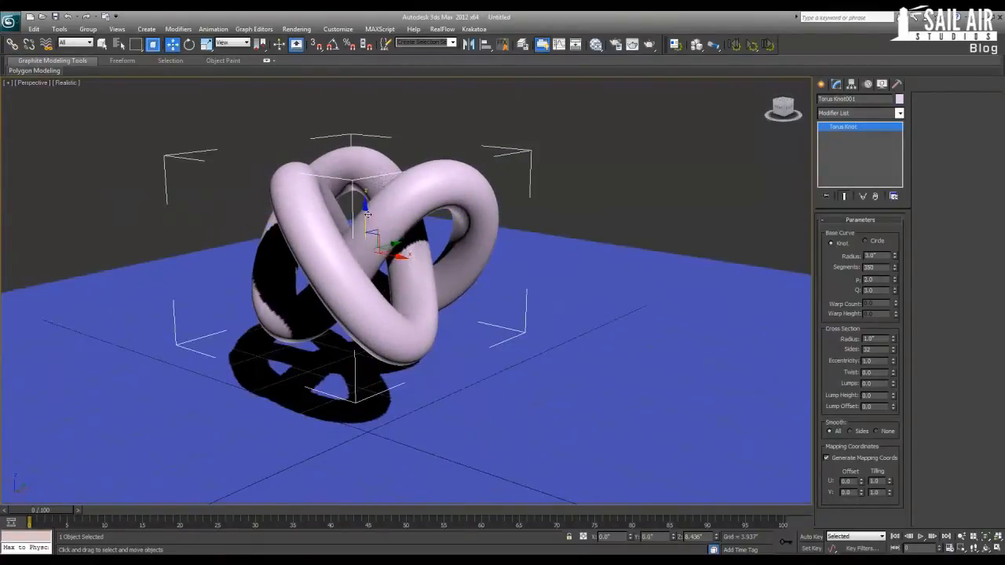
drag(363, 210, 363, 317)
alt+middle_drag(435, 337, 359, 317)
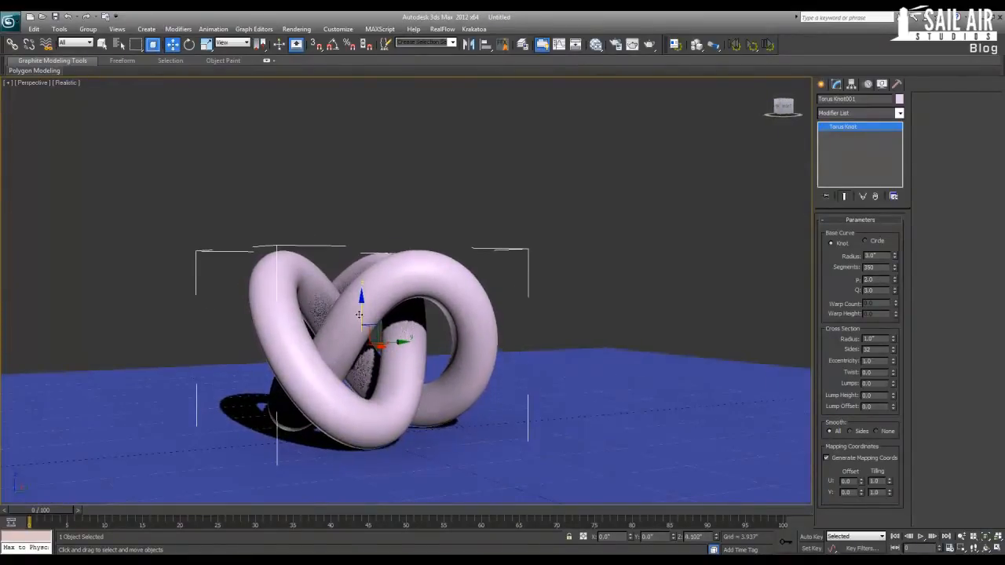
Set the ground plane's length and width to 60 inches each
click(663, 396)
key(m)
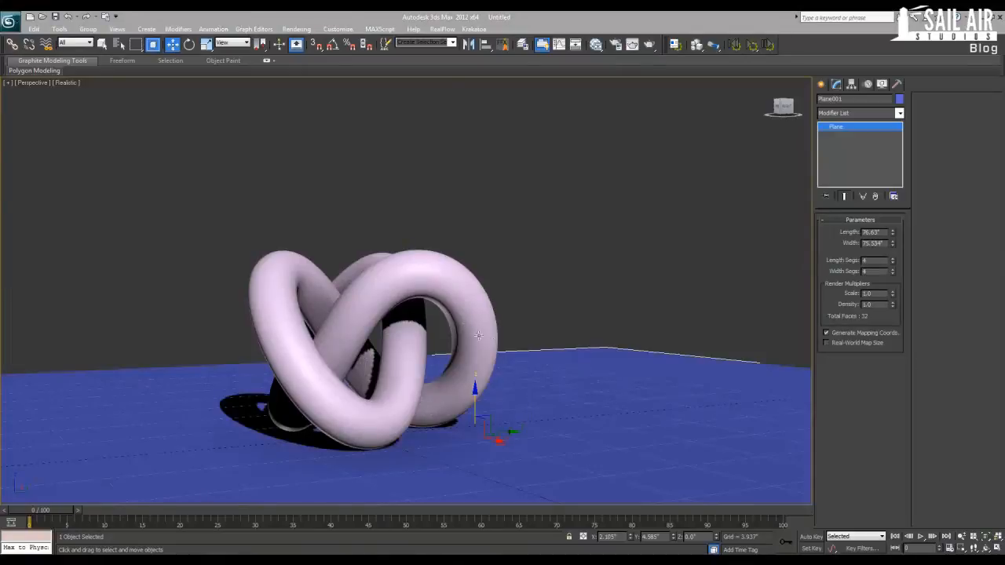
double_click(875, 233)
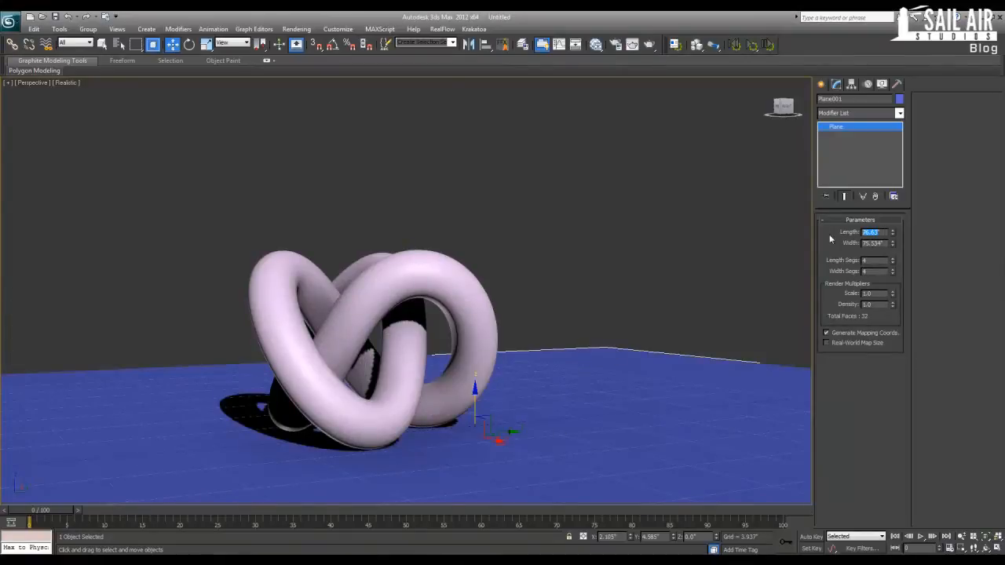
text(60)
key(Tab)
text(60)
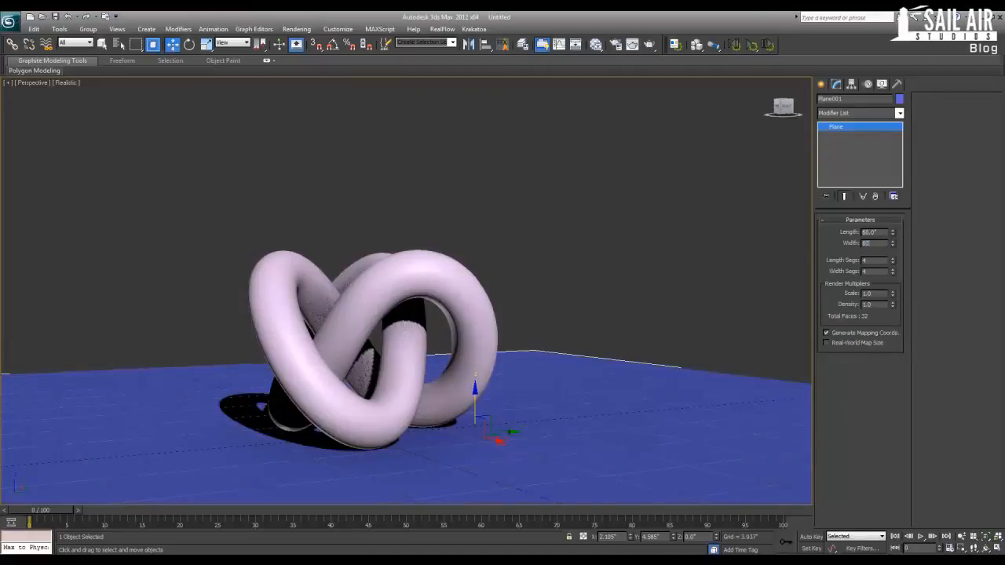
key(Tab)
Center the ground plane on the grid by zeroing its X and Y position
middle_drag(491, 338, 448, 358)
scroll(478, 264, down, 5)
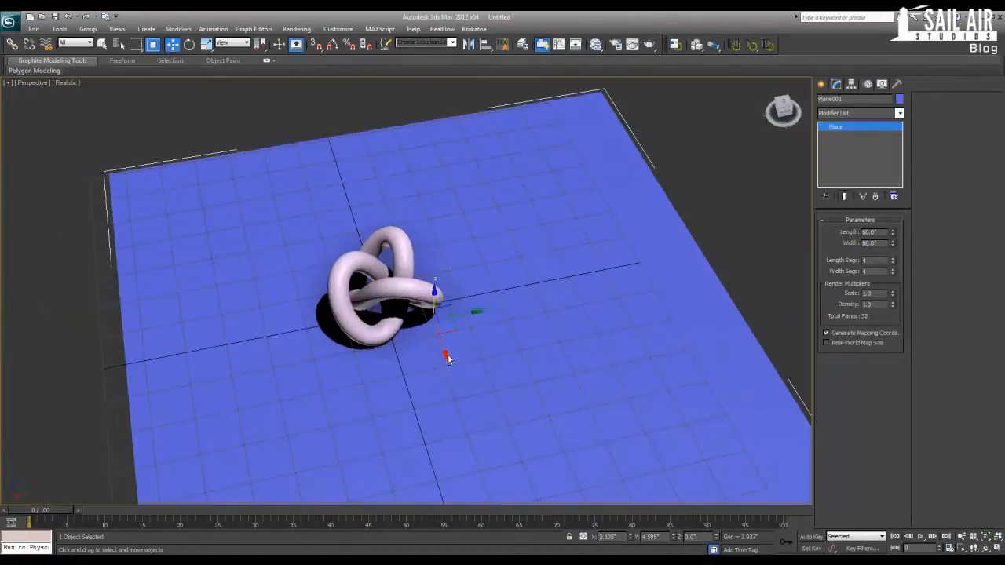
right_click(631, 539)
right_click(672, 539)
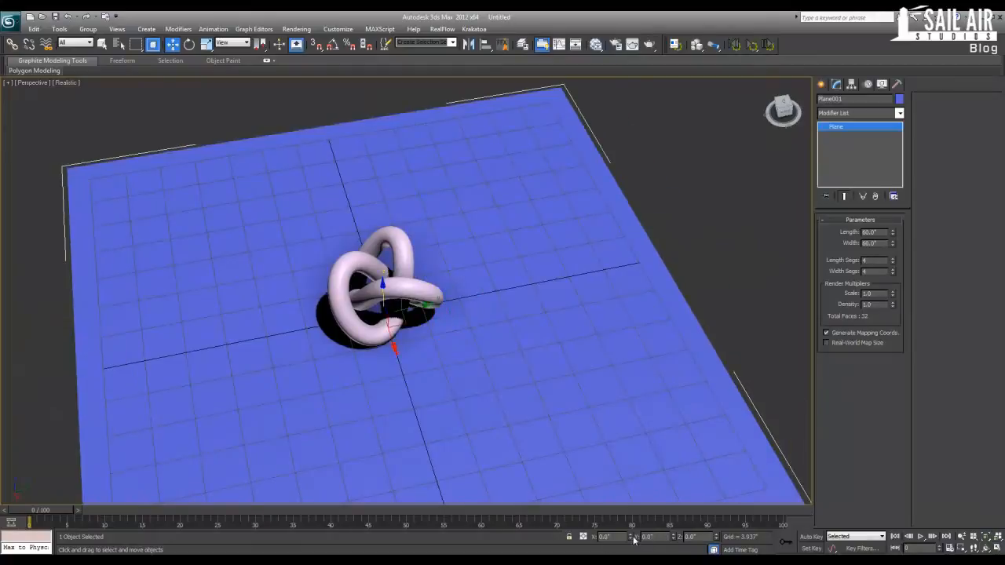
Select the torus knot and shift it along Y to about -1.6 inches
alt+middle_drag(416, 369, 303, 303)
scroll(317, 323, up, 6)
scroll(317, 322, down, 6)
click(511, 193)
scroll(399, 334, up, 5)
click(320, 275)
scroll(392, 320, up, 3)
scroll(426, 307, down, 4)
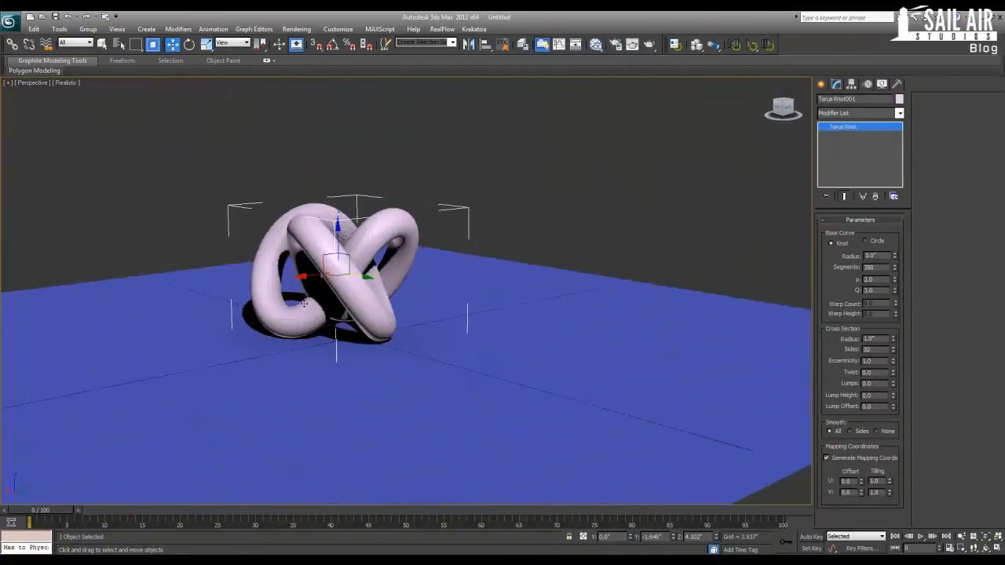
Examine the torus knot's placement on the ground plane from several angles and distances
alt+middle_drag(378, 436, 400, 390)
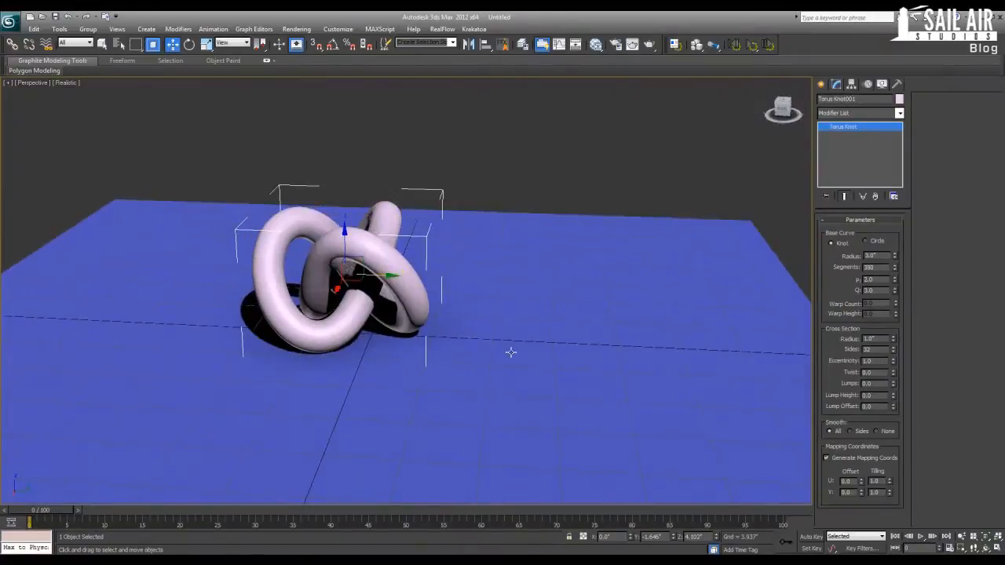
alt+middle_drag(438, 361, 413, 346)
scroll(415, 372, up, 3)
scroll(442, 365, down, 5)
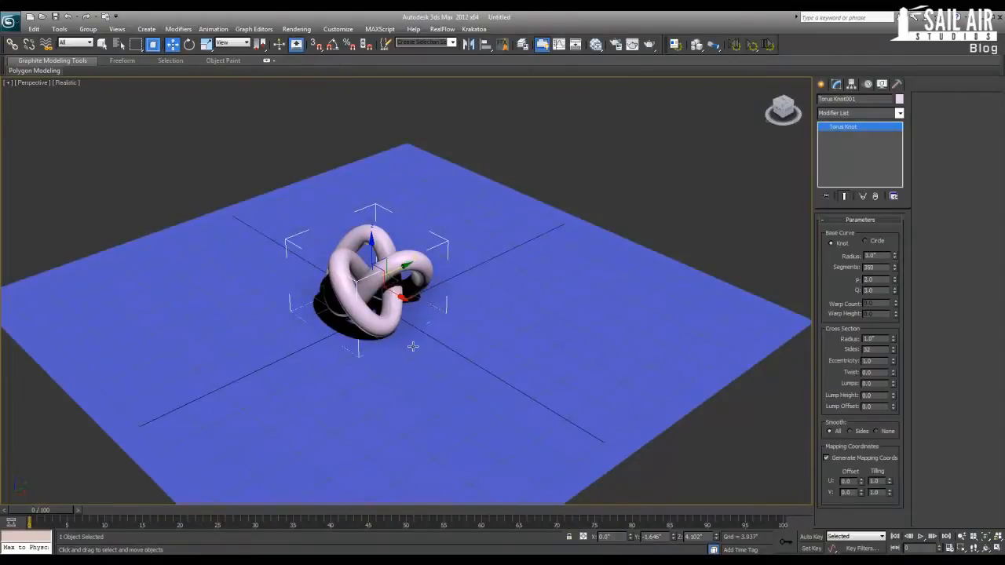
alt+middle_drag(430, 318, 417, 318)
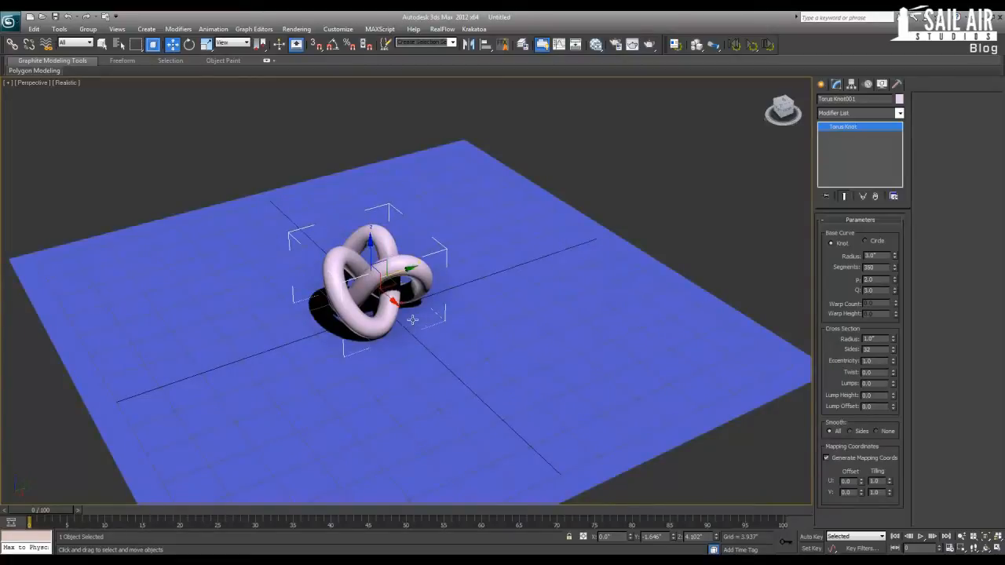
key(z)
alt+middle_drag(390, 328, 324, 326)
scroll(318, 317, down, 4)
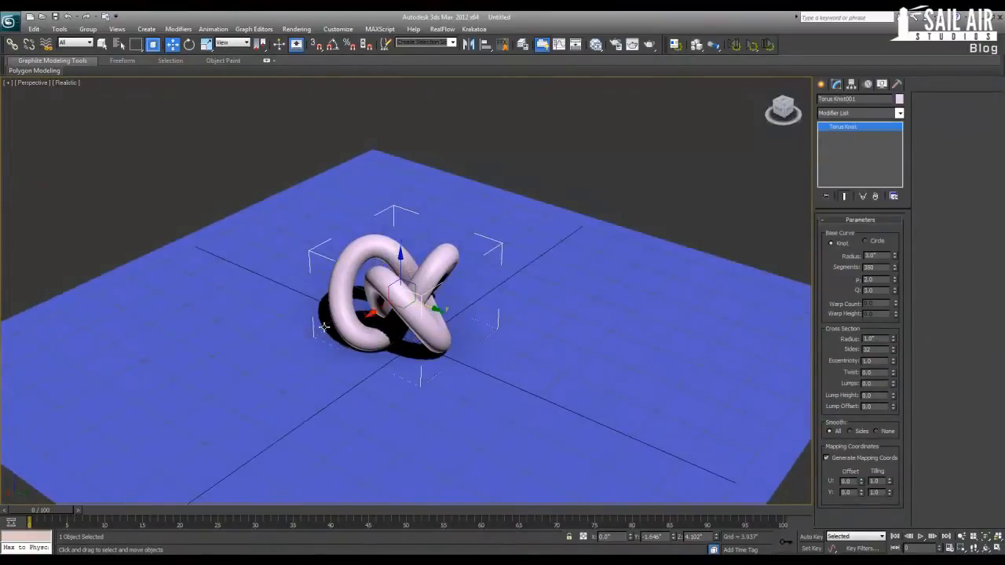
Clear the selection and assign the mental ray Renderer as the production renderer in the render setup
click(562, 335)
alt+middle_drag(437, 308, 497, 303)
click(556, 221)
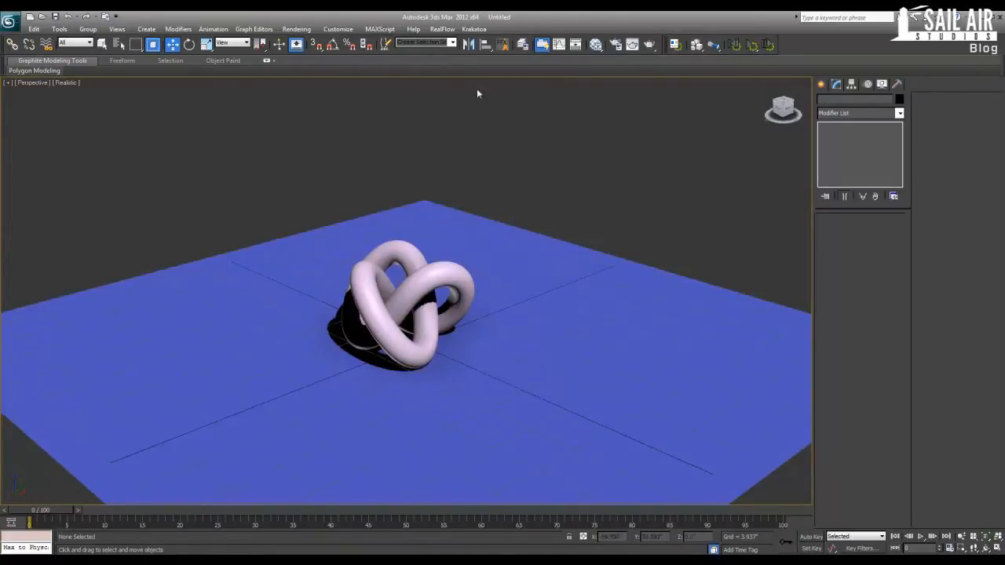
click(380, 29)
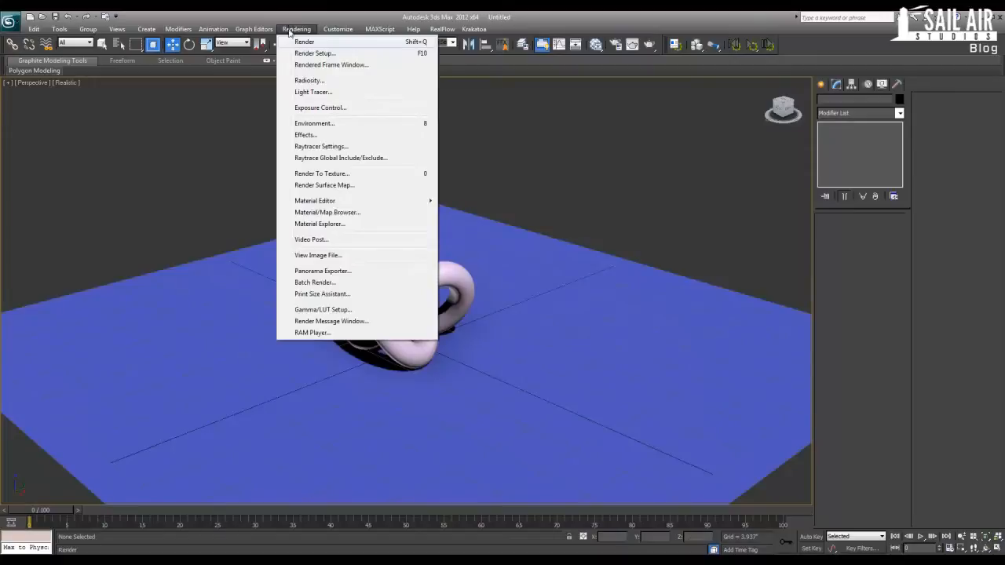
click(295, 53)
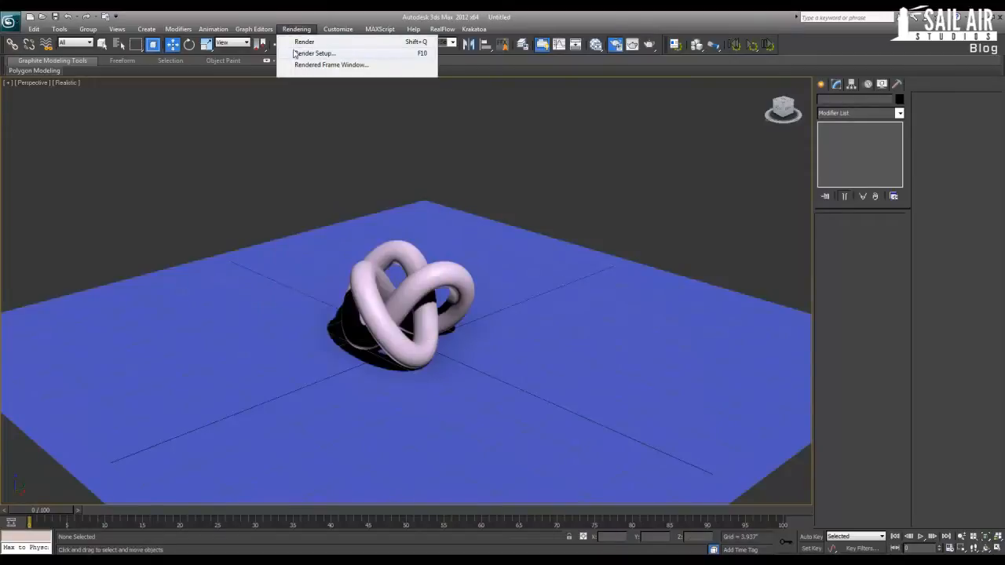
drag(286, 59, 829, 47)
scroll(868, 334, down, 3)
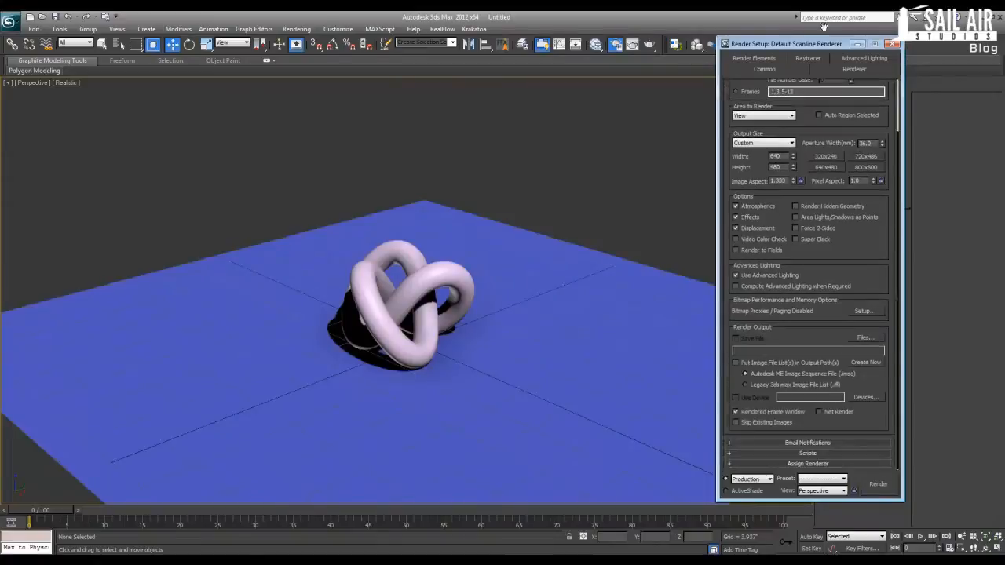
click(838, 461)
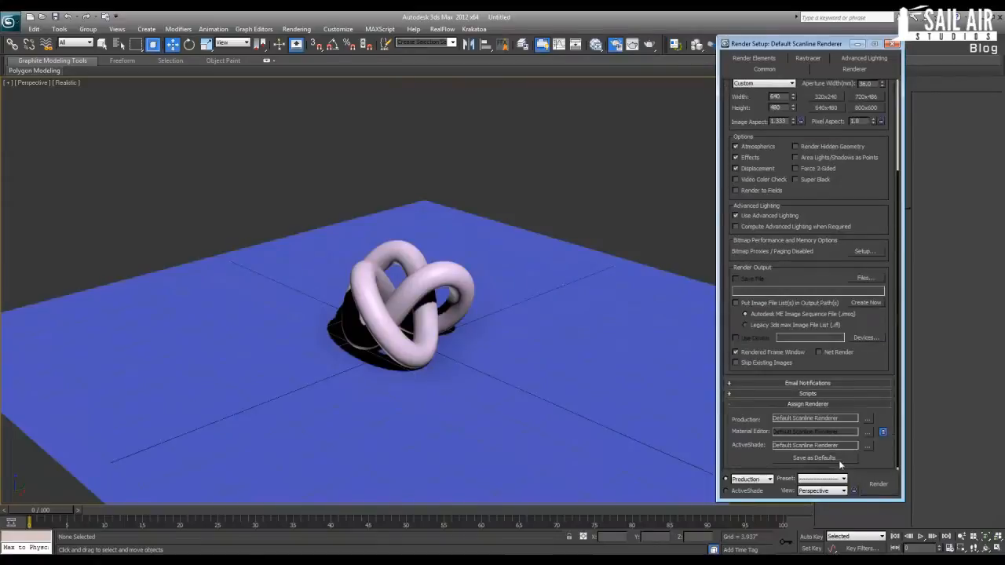
click(868, 419)
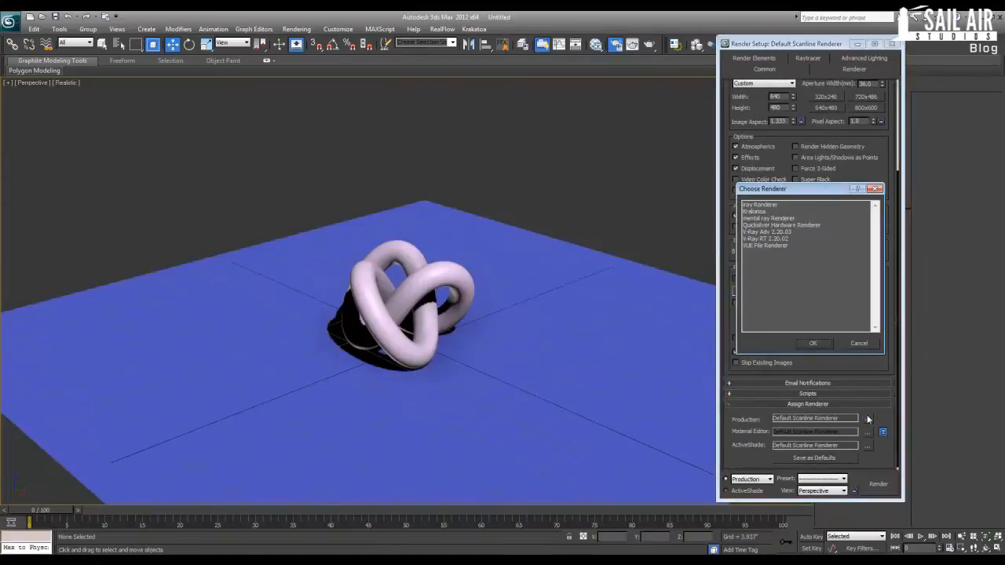
click(784, 219)
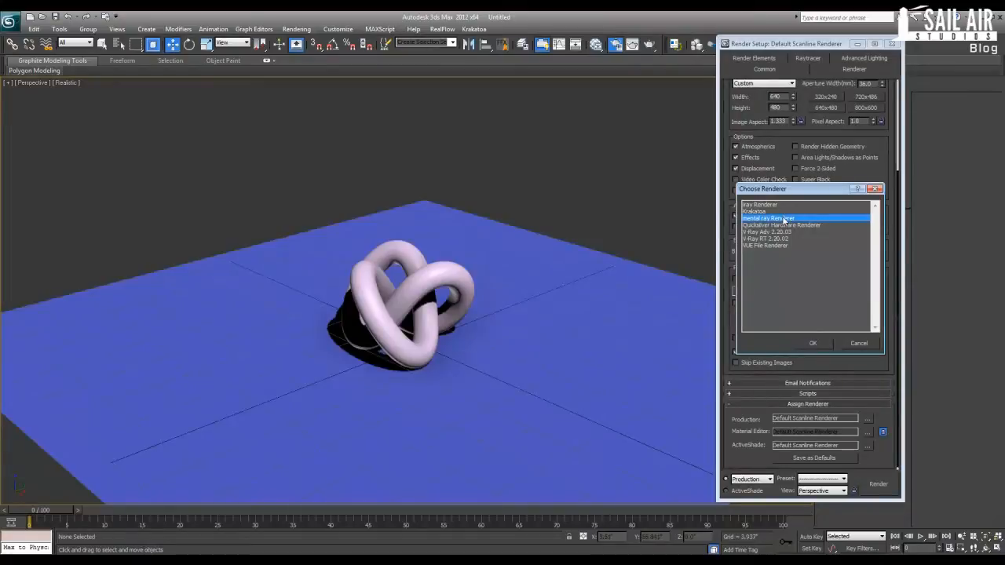
click(824, 343)
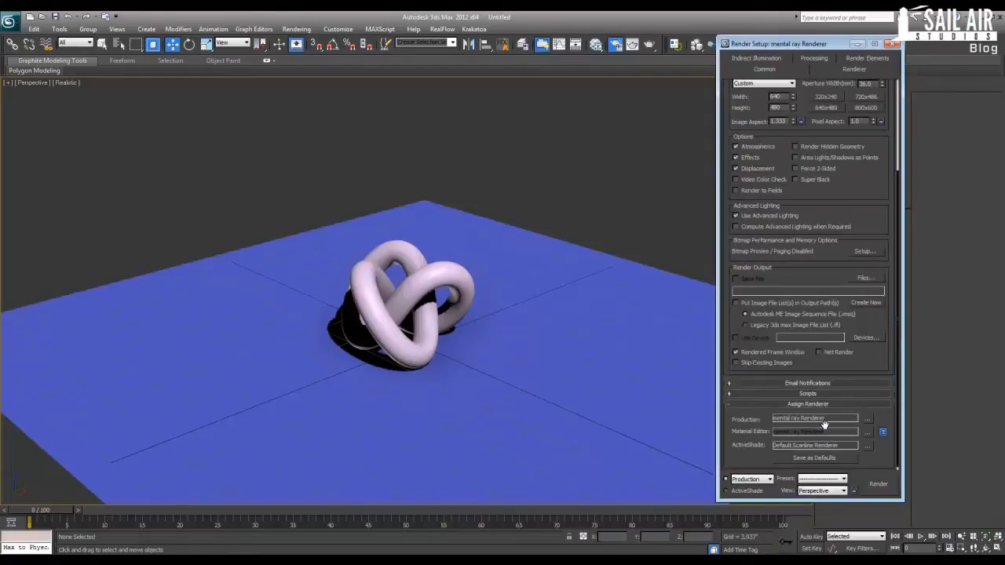
Render a test image of the perspective view with the torus knot framed closer, and close the render windows
scroll(785, 439, down, 1)
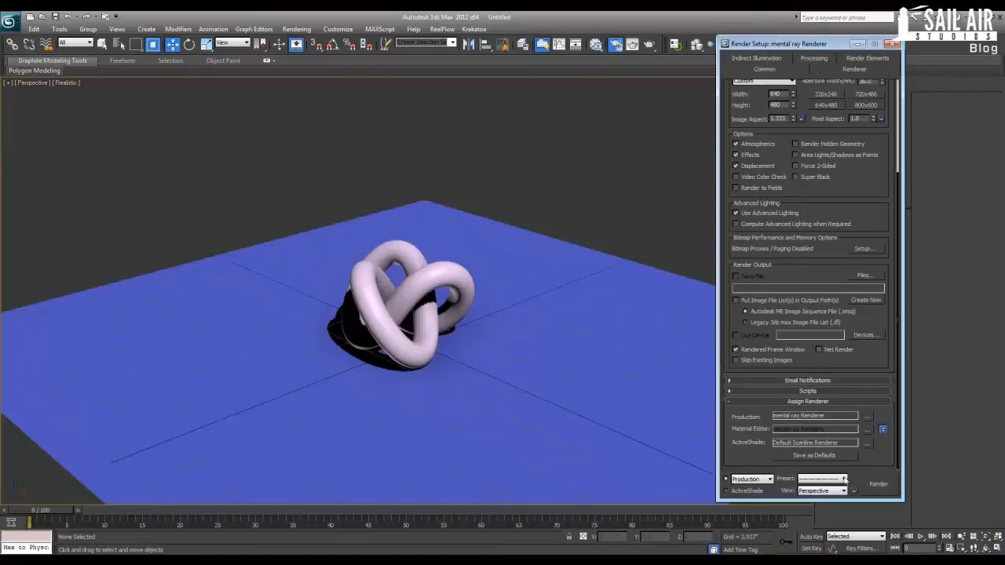
scroll(458, 393, up, 6)
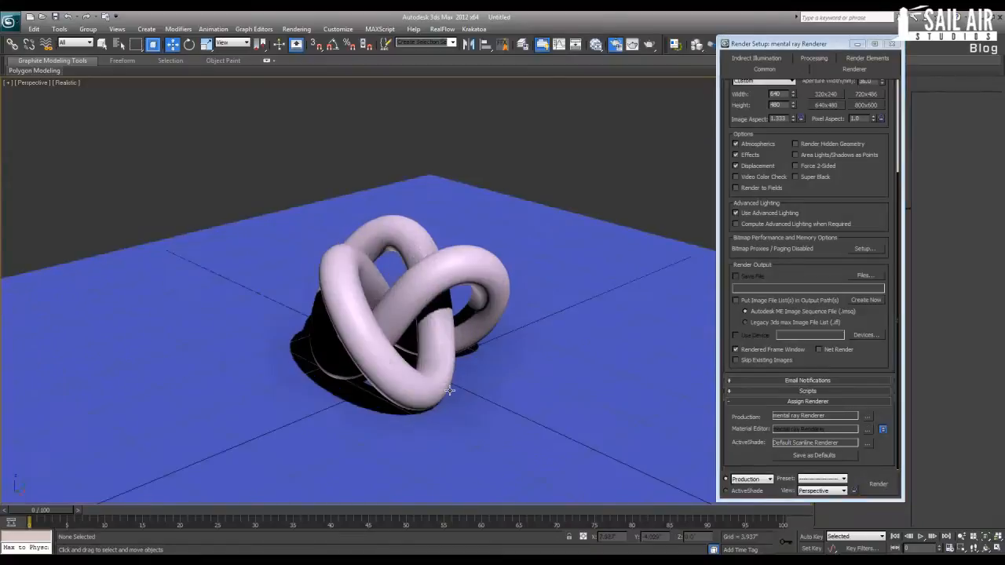
middle_drag(455, 391, 456, 354)
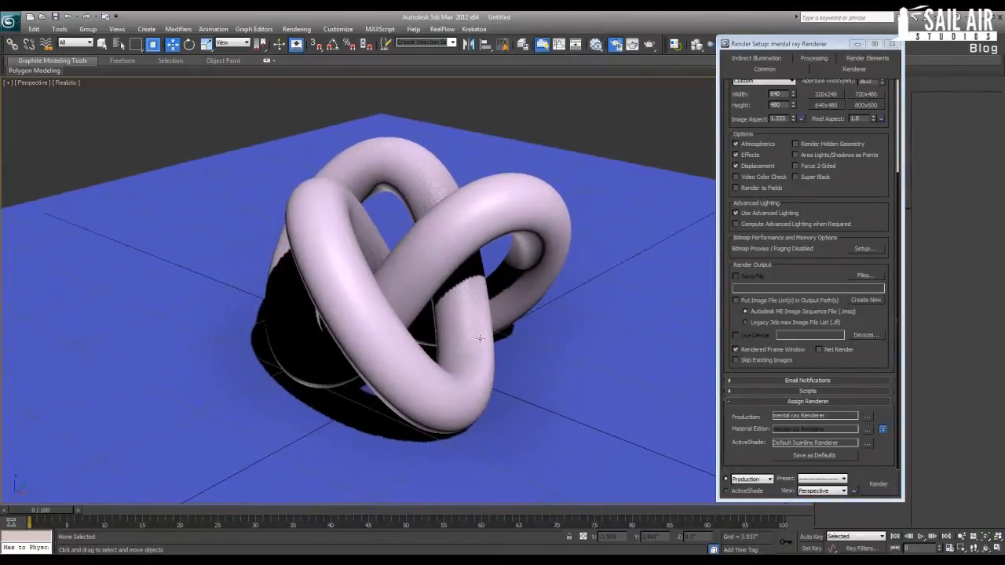
click(878, 483)
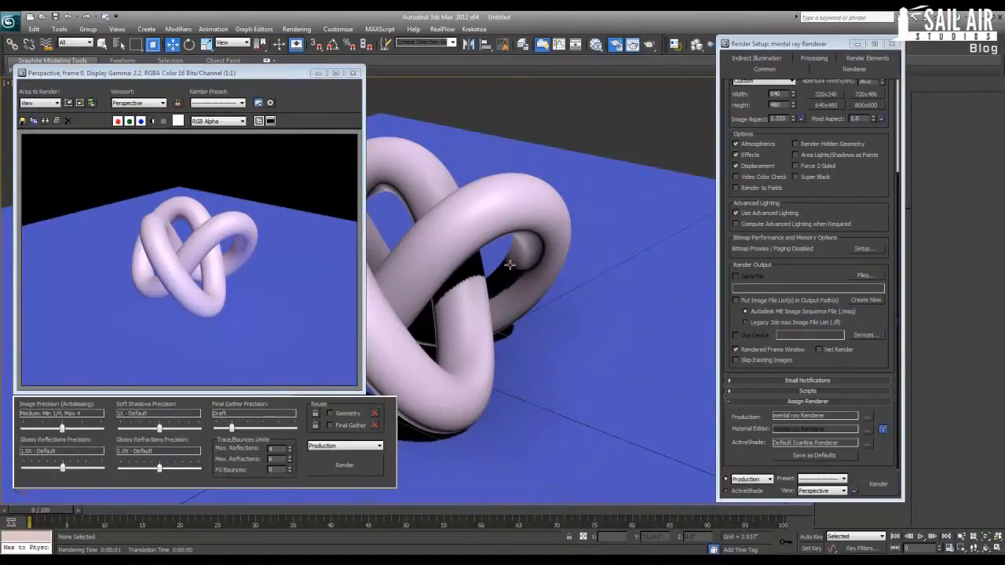
click(354, 73)
click(894, 44)
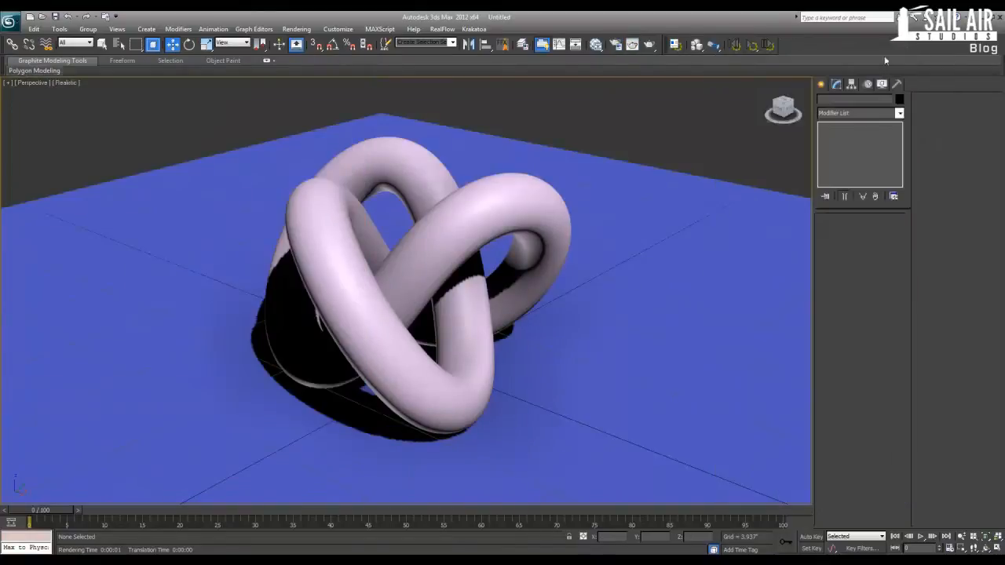
key(F10)
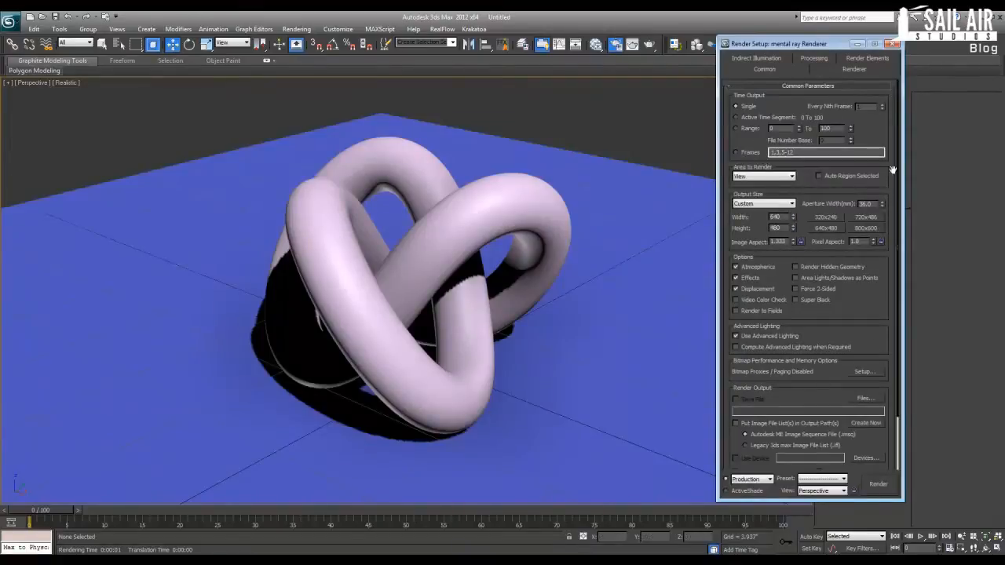
click(896, 44)
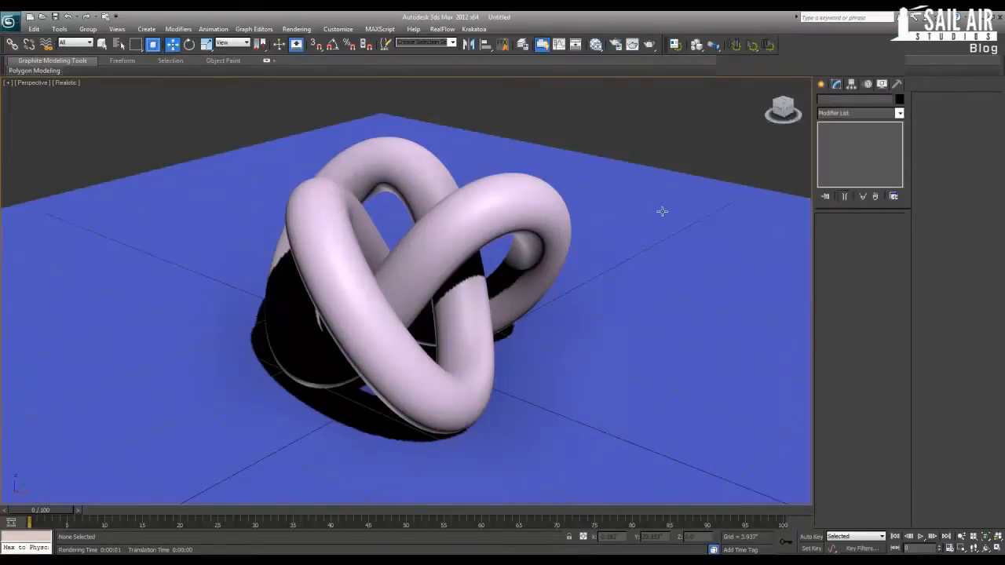
Open the Slate Material Editor, keep it in Slate mode, and widen its window for more node space
key(m)
right_click(626, 144)
drag(564, 34, 515, 60)
click(527, 77)
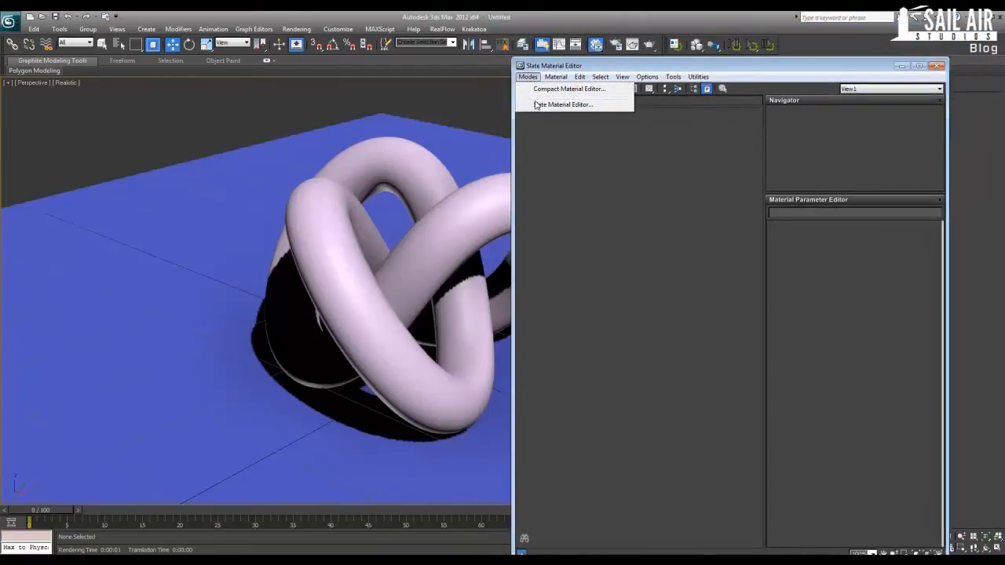
click(550, 62)
drag(558, 66, 519, 34)
right_click(557, 181)
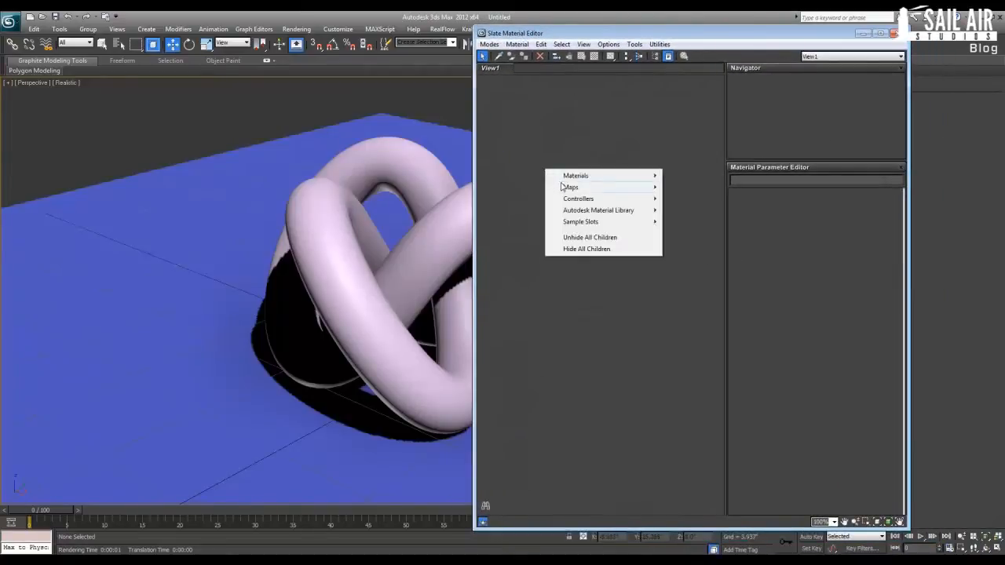
mouse_move(563, 178)
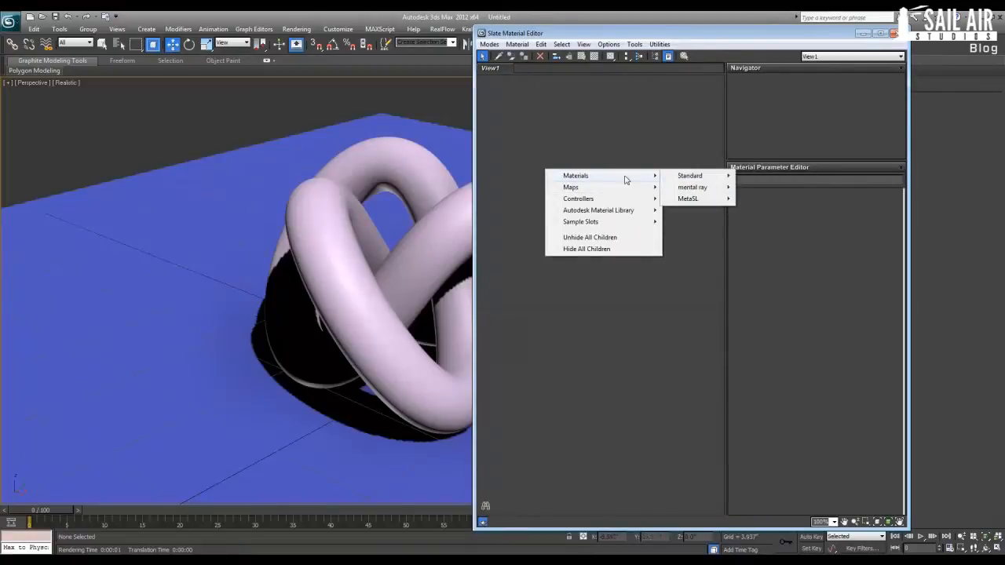
click(596, 154)
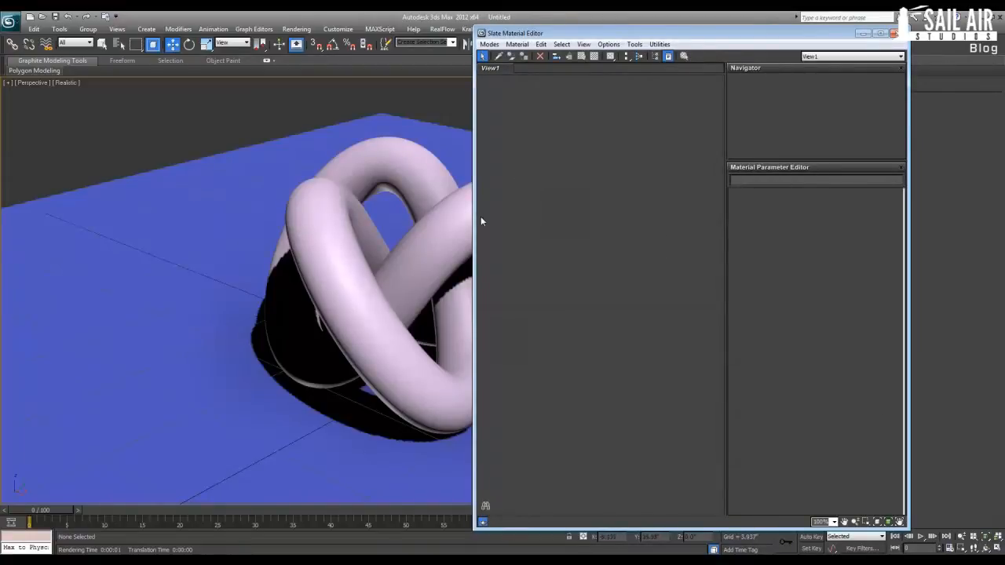
drag(476, 214, 359, 214)
Add a mental ray Arch & Design material node to the material view and reposition it
right_click(590, 190)
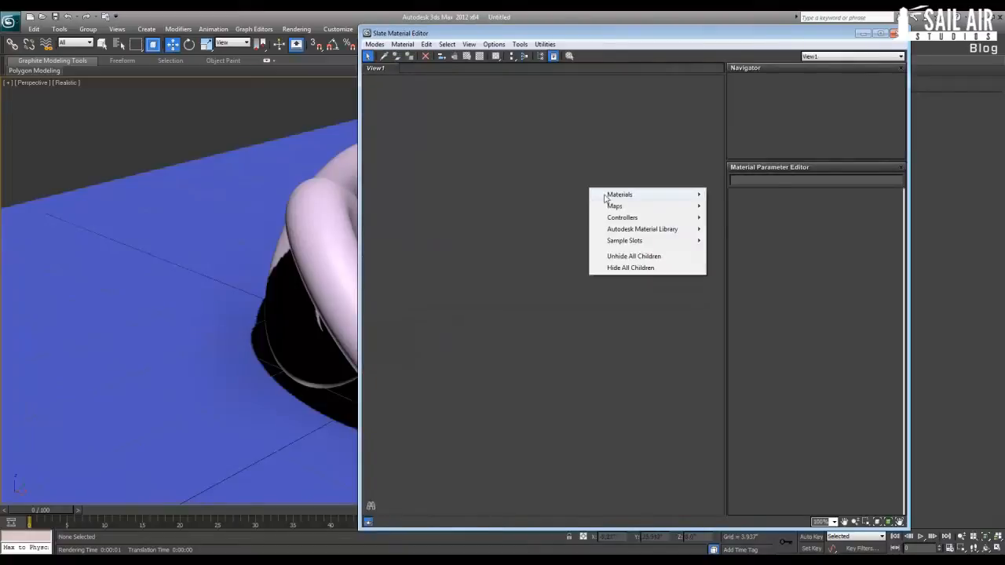
mouse_move(621, 194)
mouse_move(735, 206)
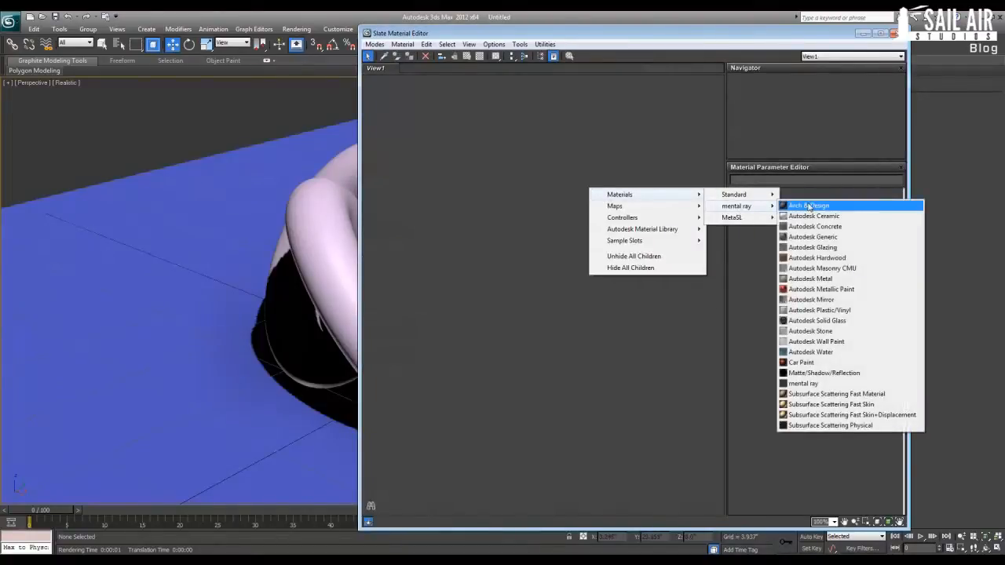
click(793, 206)
drag(568, 193, 485, 172)
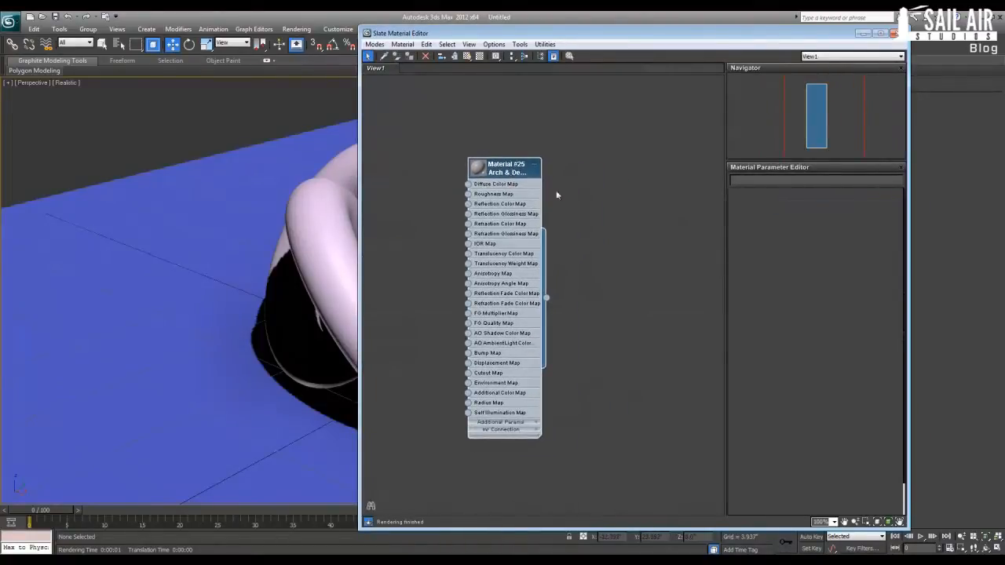
Look through the Arch & Design material's template list and its parameter sections
click(894, 204)
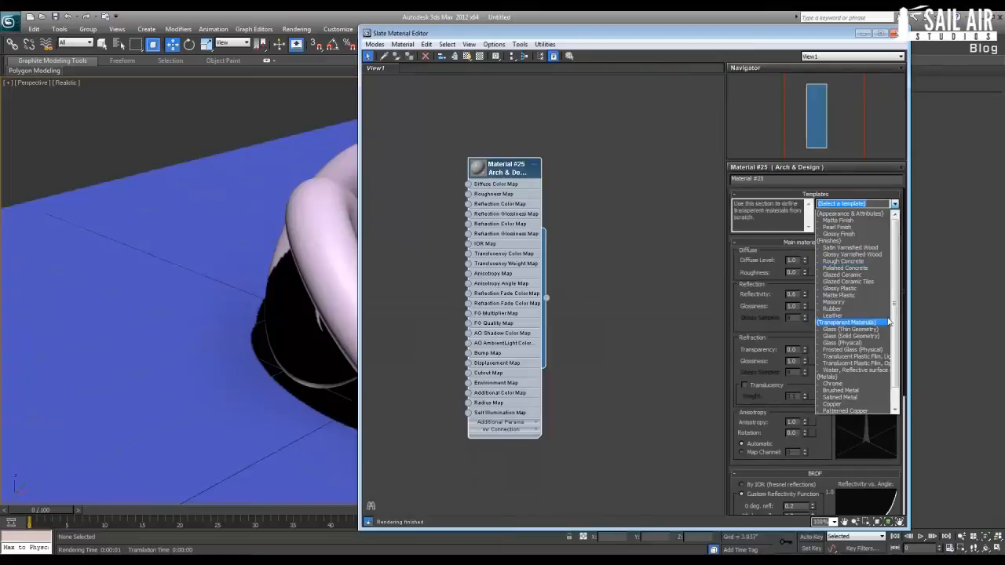
click(535, 139)
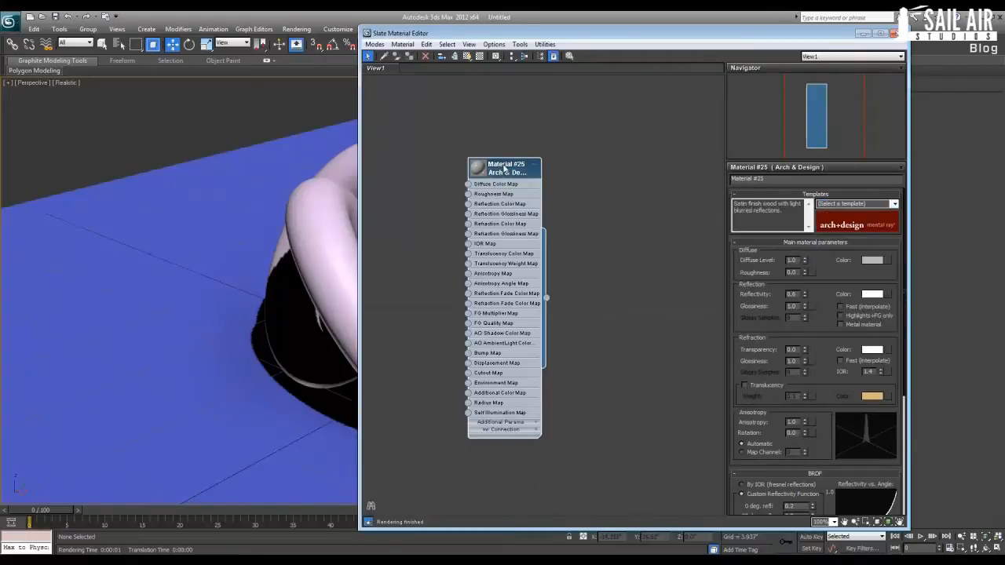
scroll(824, 330, down, 5)
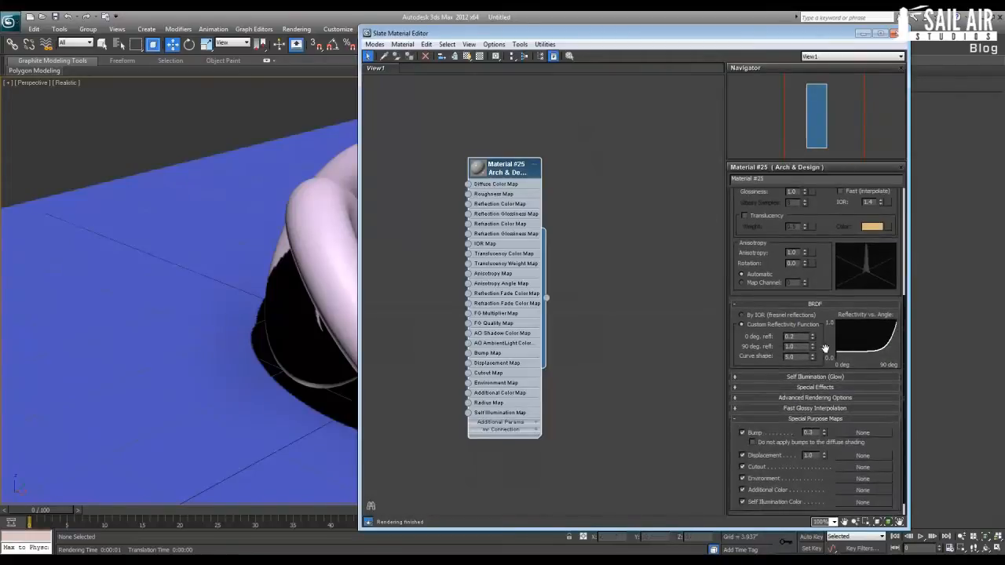
scroll(830, 359, down, 1)
click(826, 359)
click(826, 358)
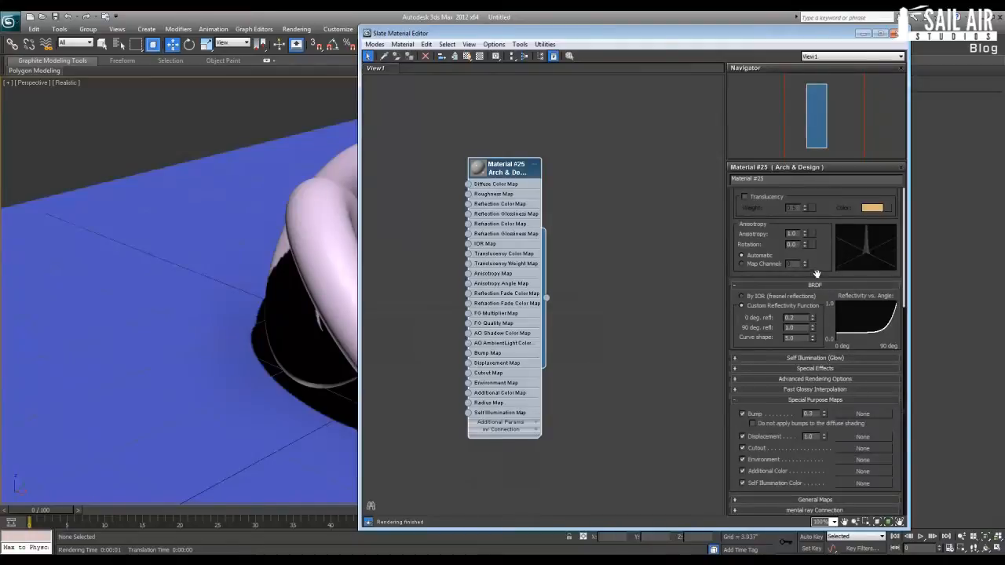
scroll(756, 343, up, 1)
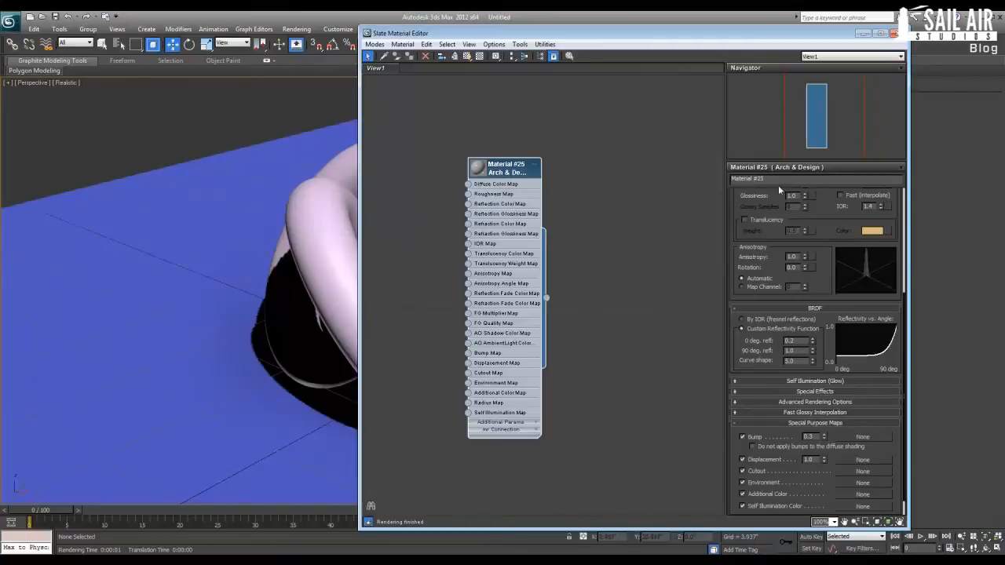
Rename the Arch & Design material to "PreVis Grey" and set its reflectivity to 0.0
drag(773, 180, 664, 168)
text(PreVis Grey)
key(Return)
scroll(766, 400, up, 3)
scroll(766, 401, up, 1)
double_click(791, 294)
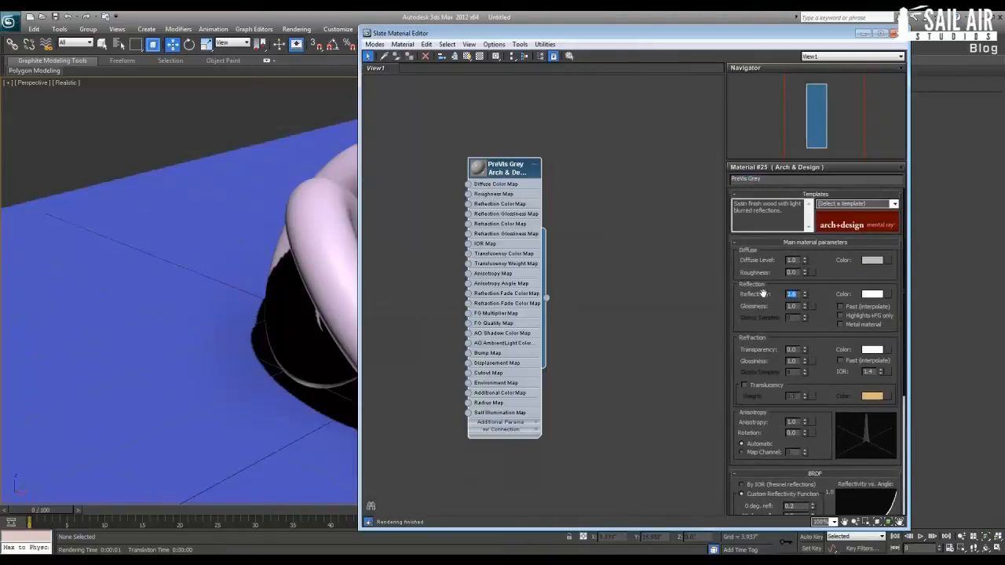
Assign the PreVis Grey material to the ground plane
drag(547, 300, 263, 431)
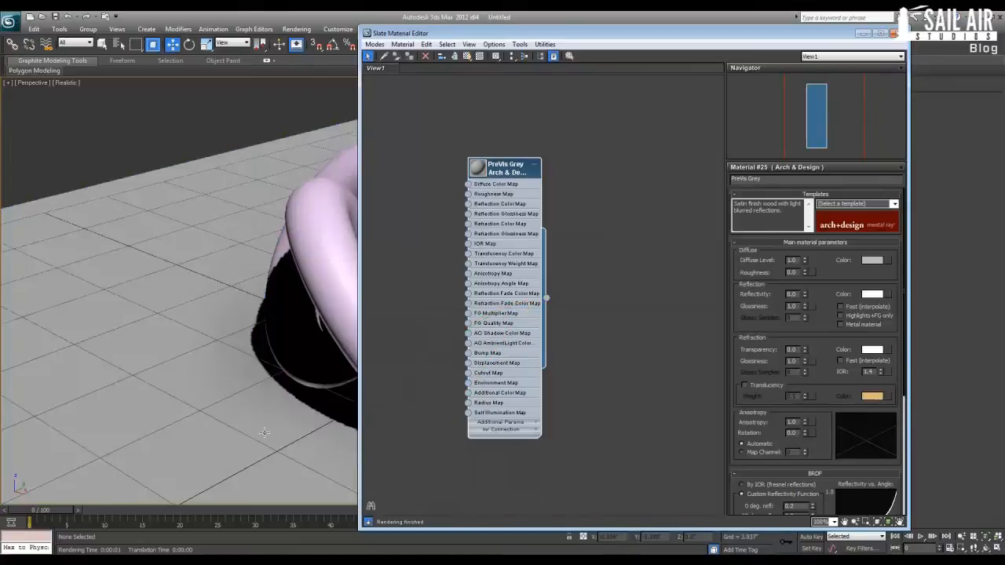
click(186, 239)
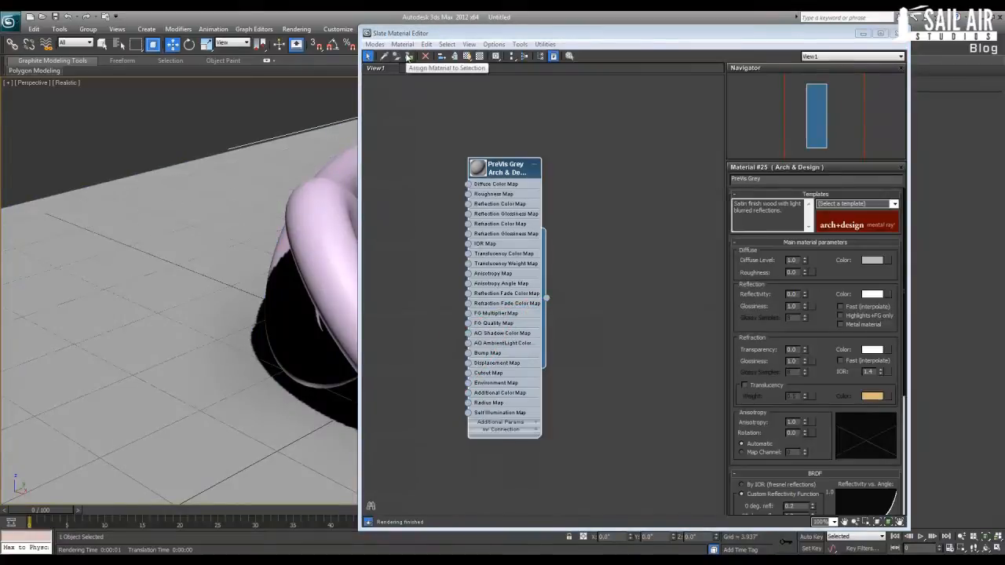
mouse_move(547, 299)
mouse_down()
mouse_move(575, 329)
mouse_move(558, 314)
mouse_up()
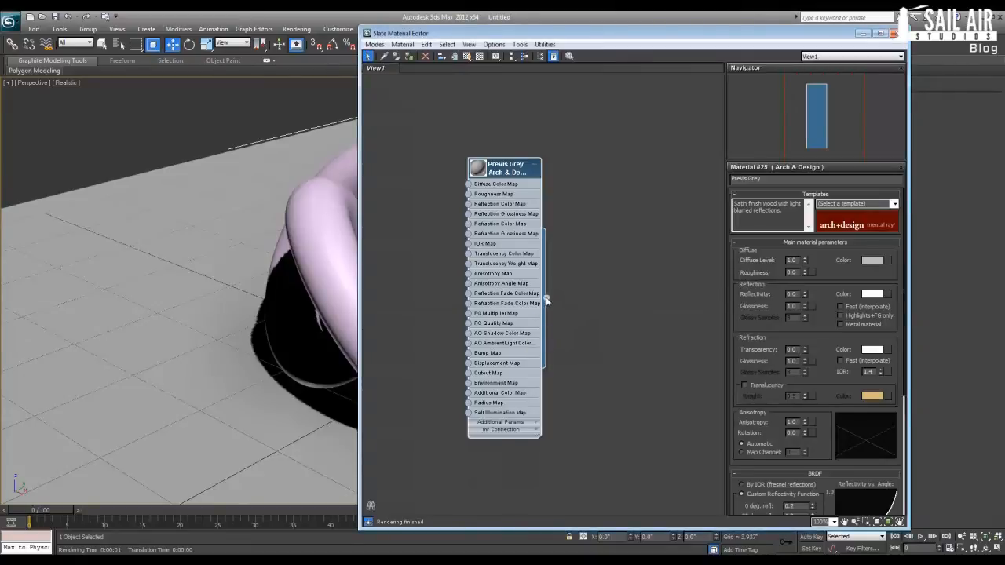
drag(547, 299, 354, 437)
Minimize the material editor to select the torus knot in the scene, and restore the editor
click(864, 33)
alt+middle_drag(417, 309, 125, 406)
click(487, 318)
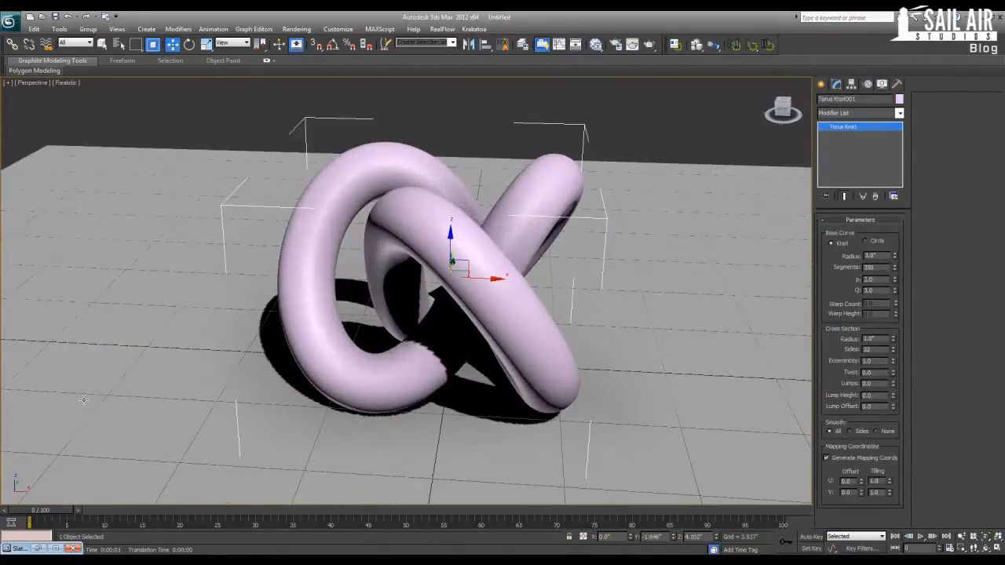
click(38, 548)
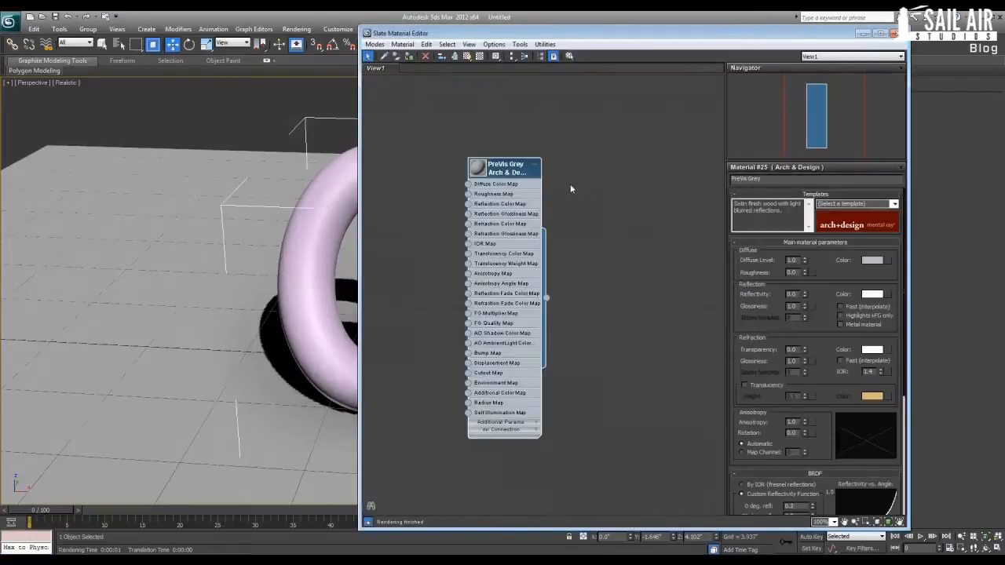
Create a second Arch & Design material beside PreVis Grey and apply the Glass (Physical) template to it
right_click(571, 160)
mouse_move(589, 165)
mouse_move(734, 176)
click(774, 176)
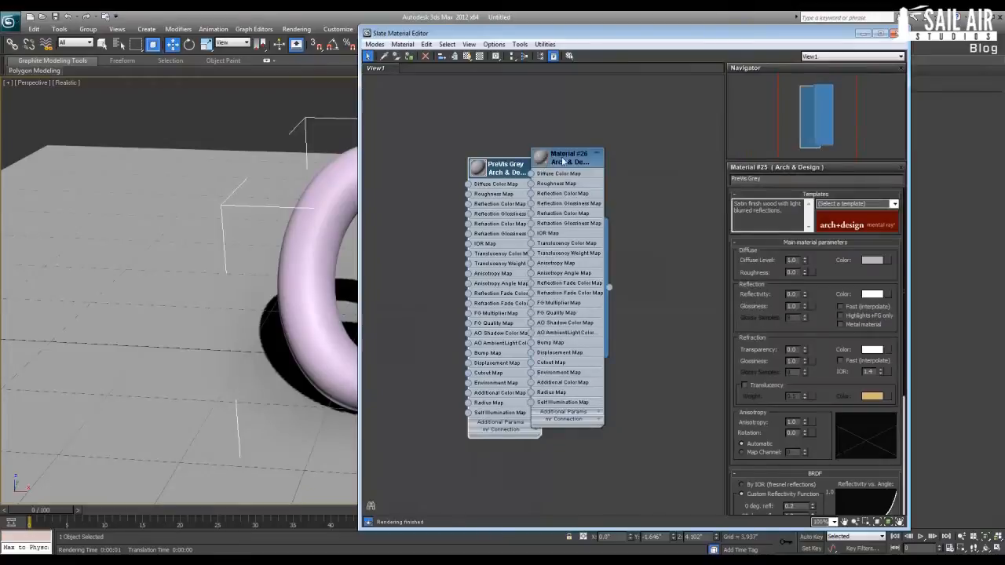
double_click(593, 167)
click(893, 203)
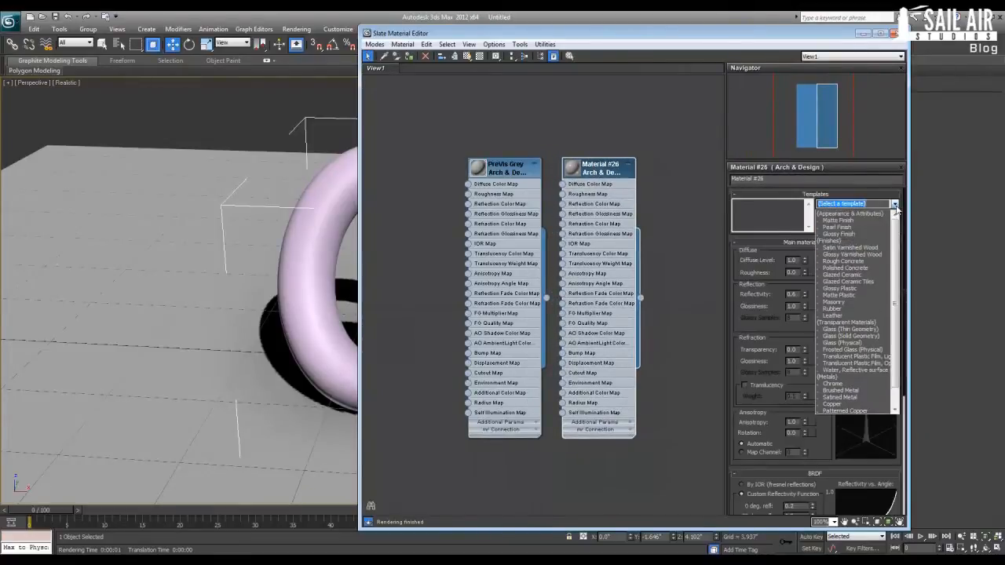
click(883, 343)
Assign the Glass (Physical) material to the torus knot in the Perspective viewport
drag(641, 297, 310, 330)
alt+middle_drag(310, 329, 367, 339)
middle_drag(369, 337, 424, 328)
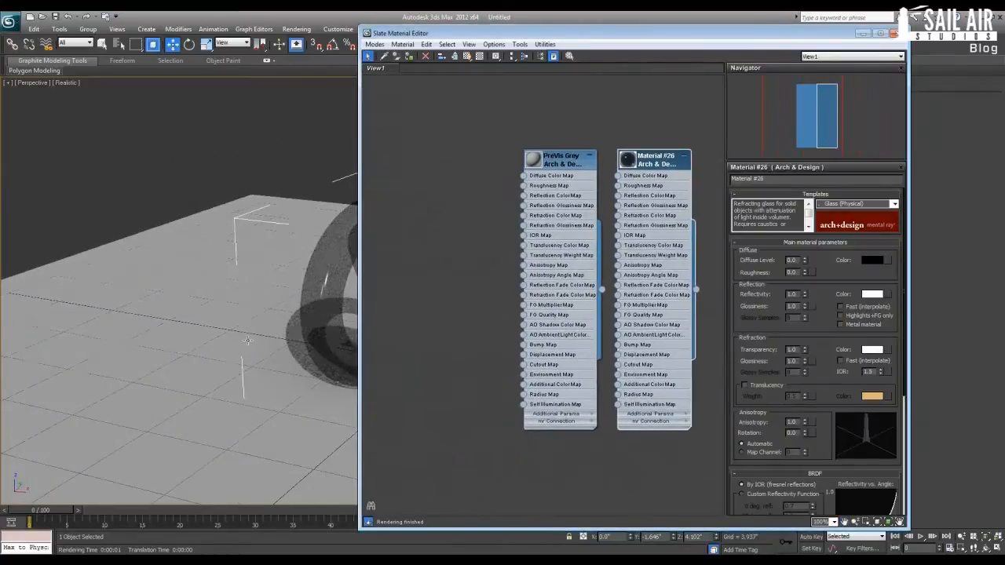
drag(567, 35, 662, 33)
alt+middle_drag(205, 284, 271, 311)
scroll(259, 309, up, 4)
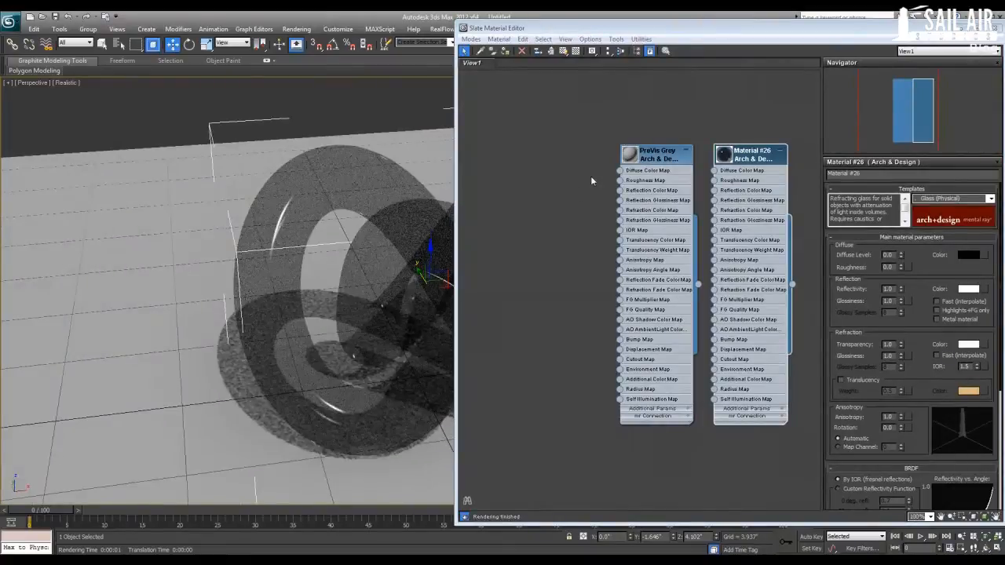
drag(691, 30, 577, 25)
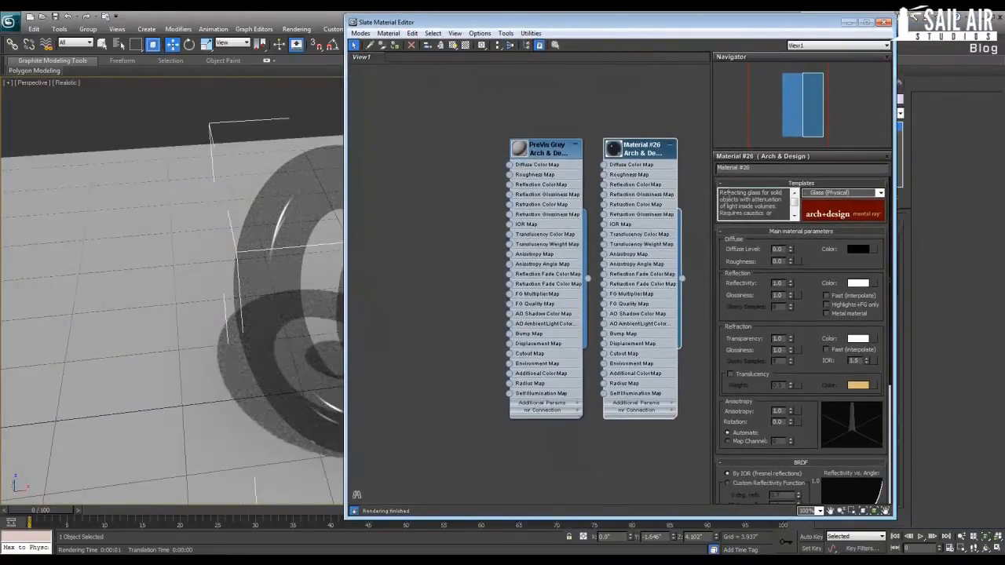
Review the glass material's template choice and examine its Advanced Rendering Options, especially the refraction and caustics settings
click(880, 192)
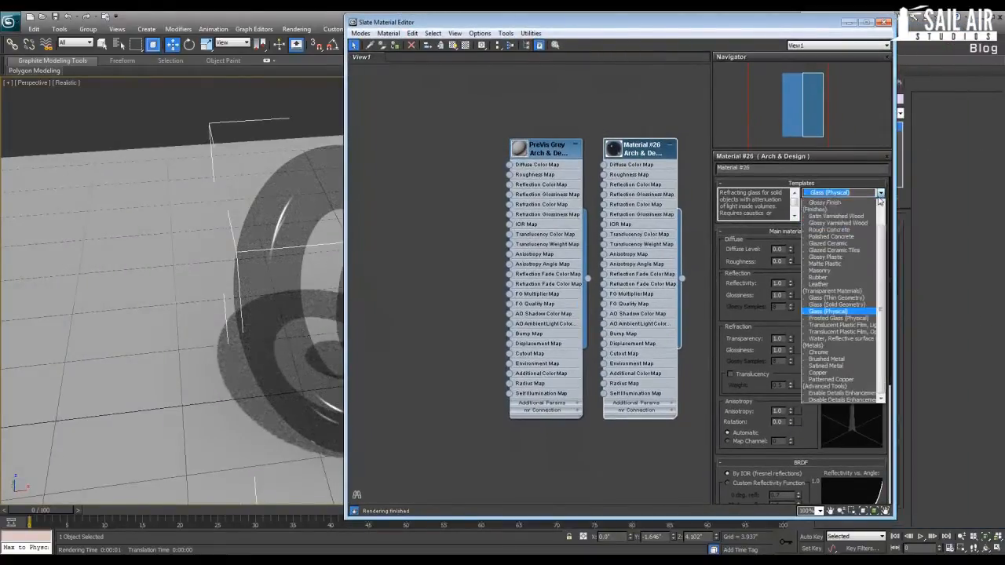
click(854, 312)
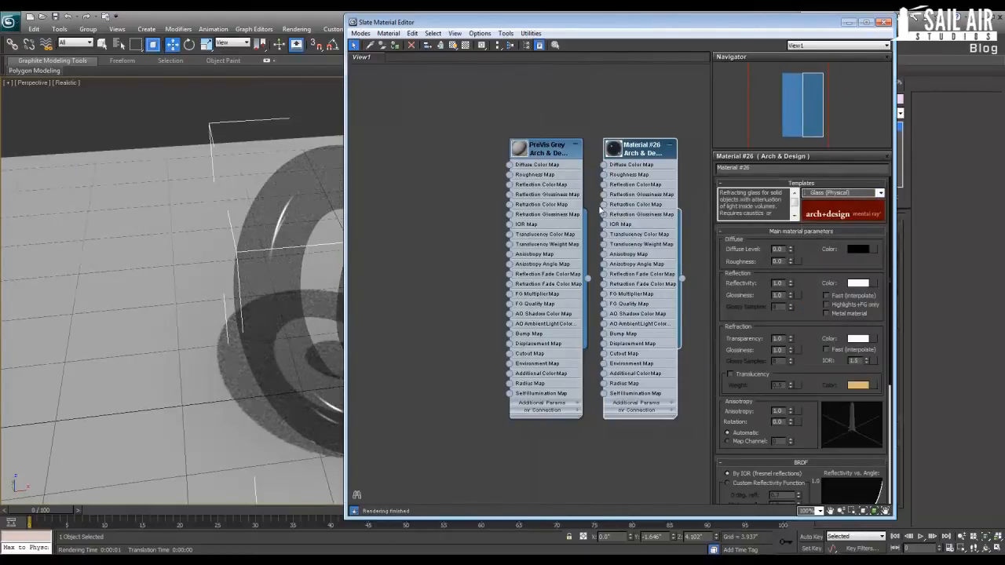
middle_drag(548, 225, 476, 229)
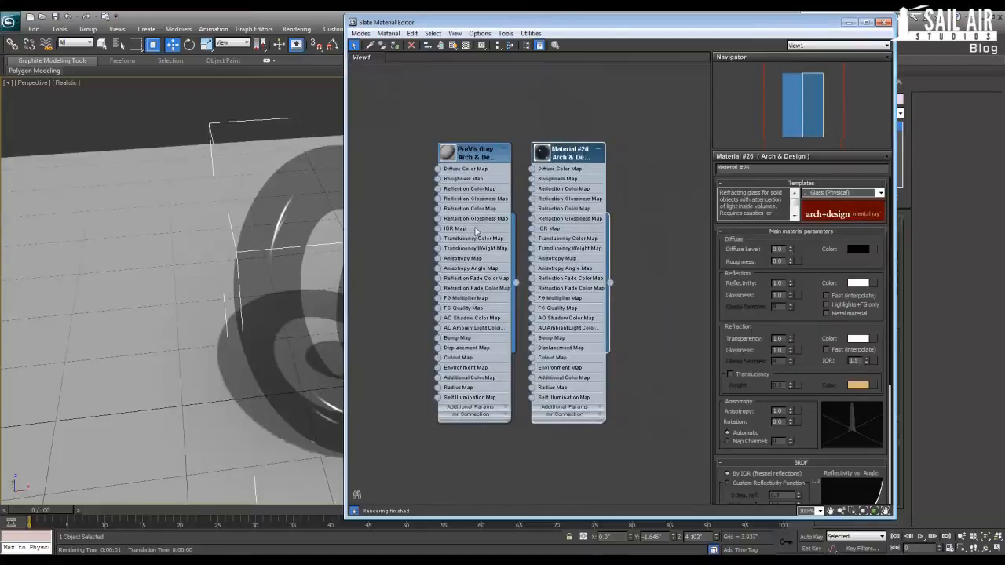
scroll(475, 230, up, 1)
middle_drag(518, 281, 533, 251)
scroll(526, 278, up, 1)
scroll(815, 366, down, 4)
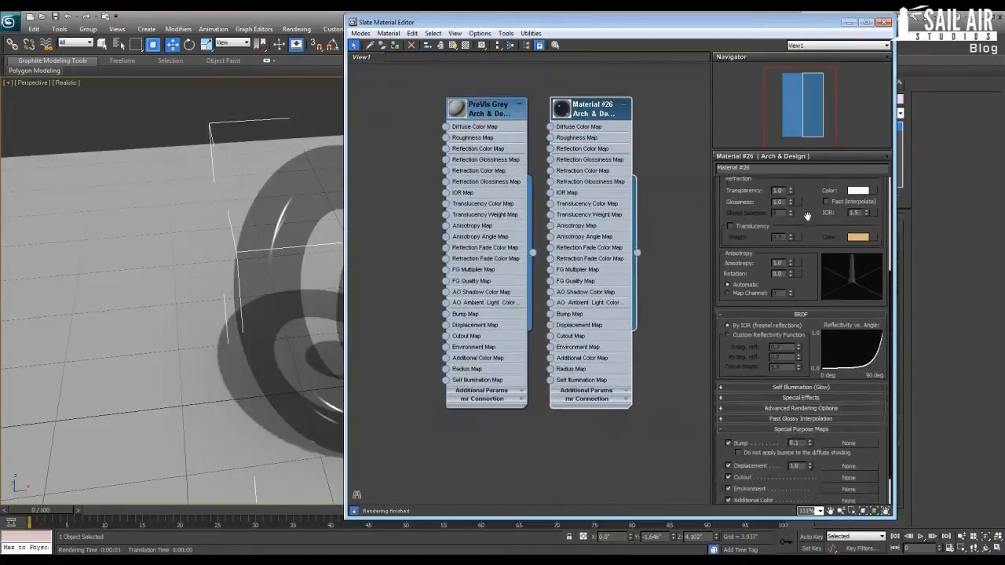
click(808, 367)
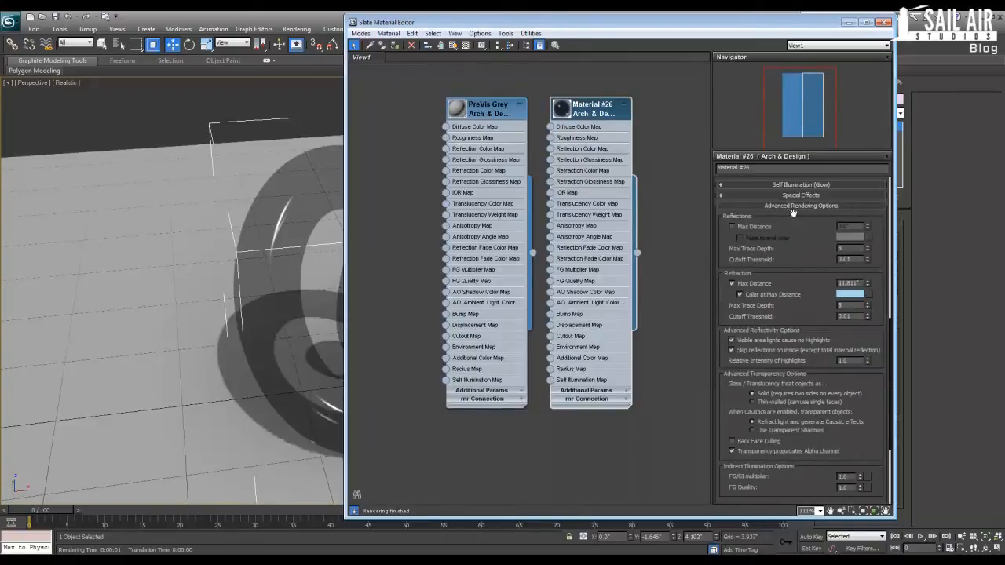
scroll(837, 212, up, 2)
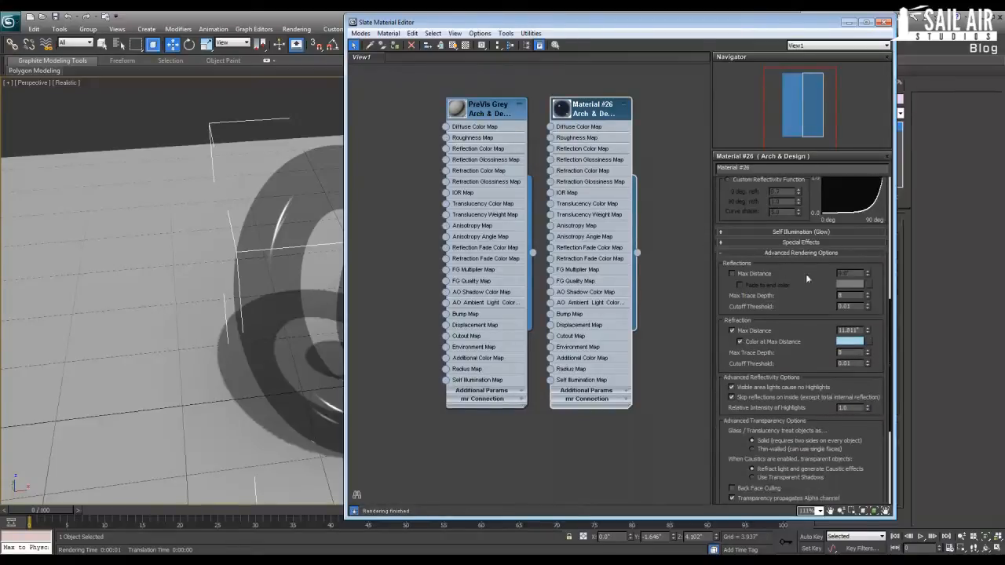
scroll(808, 266, down, 2)
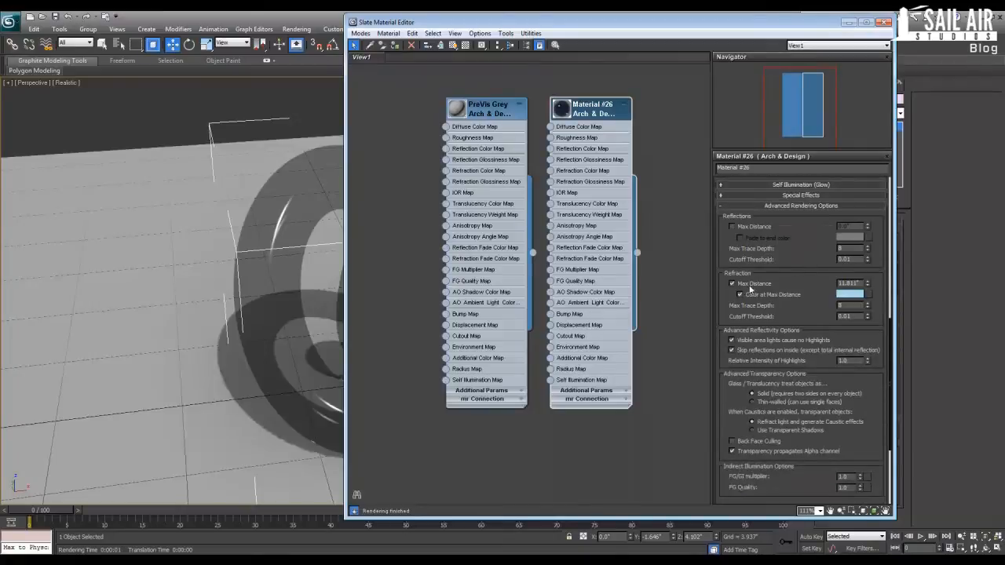
mouse_move(773, 297)
Check PreVis Grey's Advanced Rendering Options for comparison and return to the glass material
double_click(497, 105)
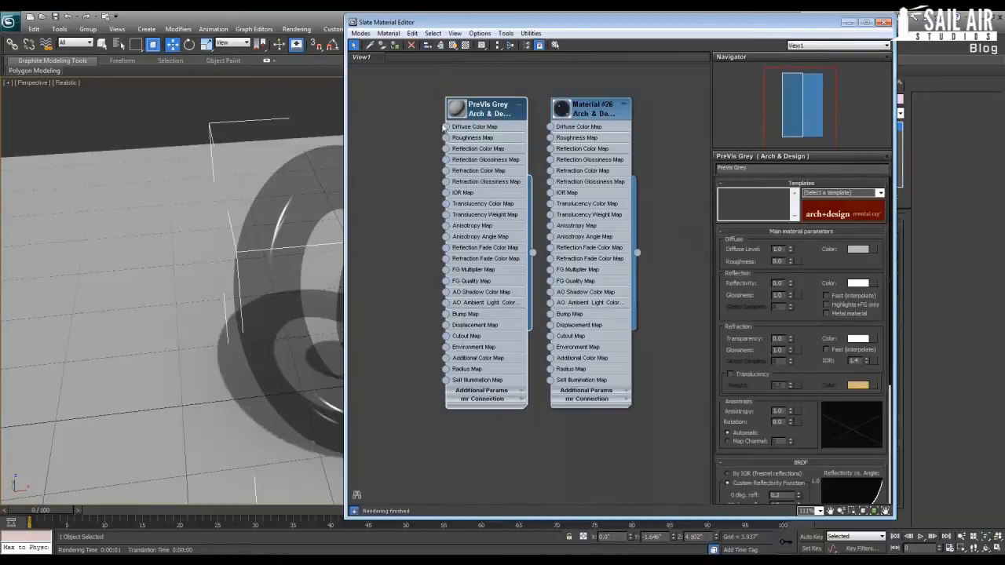
drag(776, 307, 754, 129)
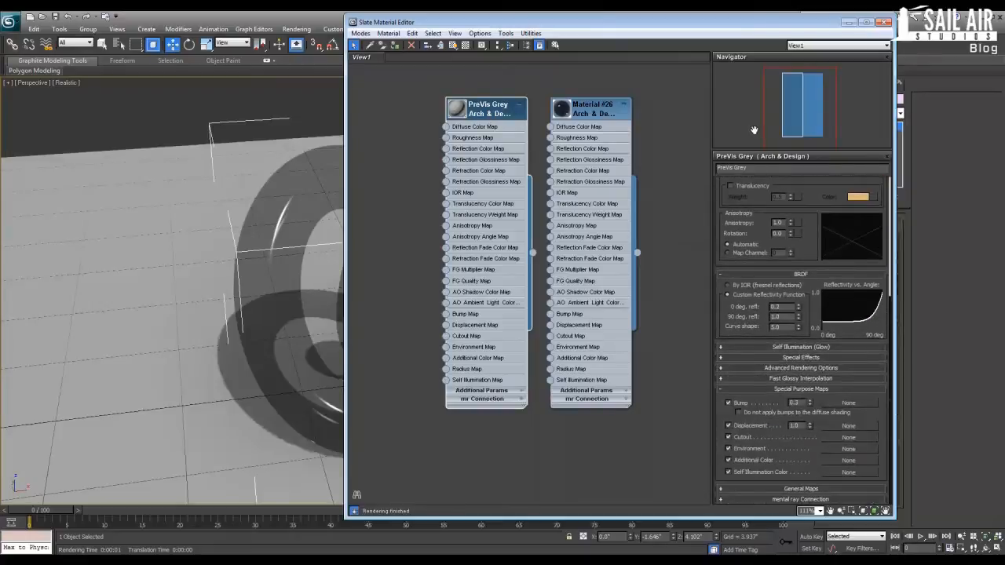
click(772, 369)
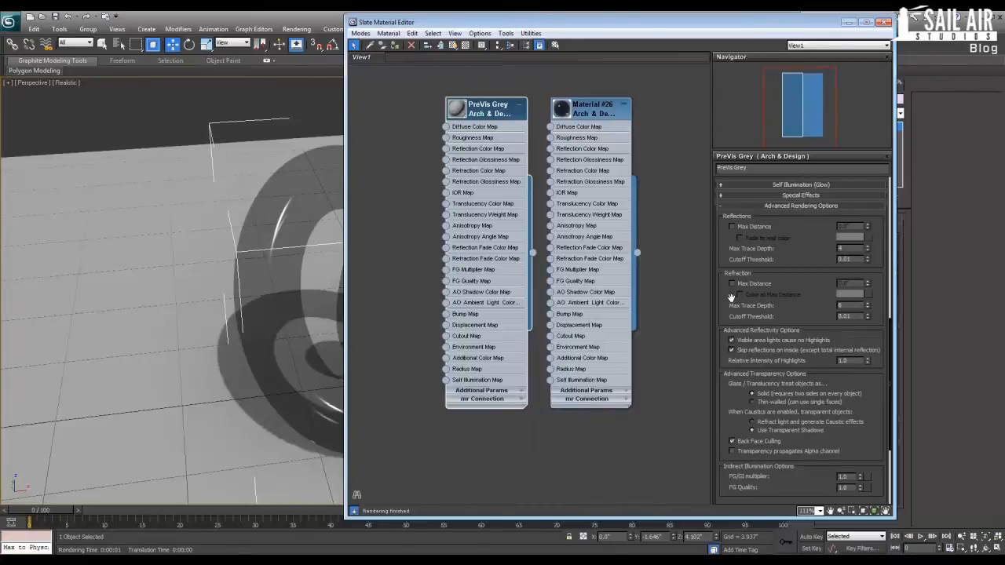
double_click(591, 104)
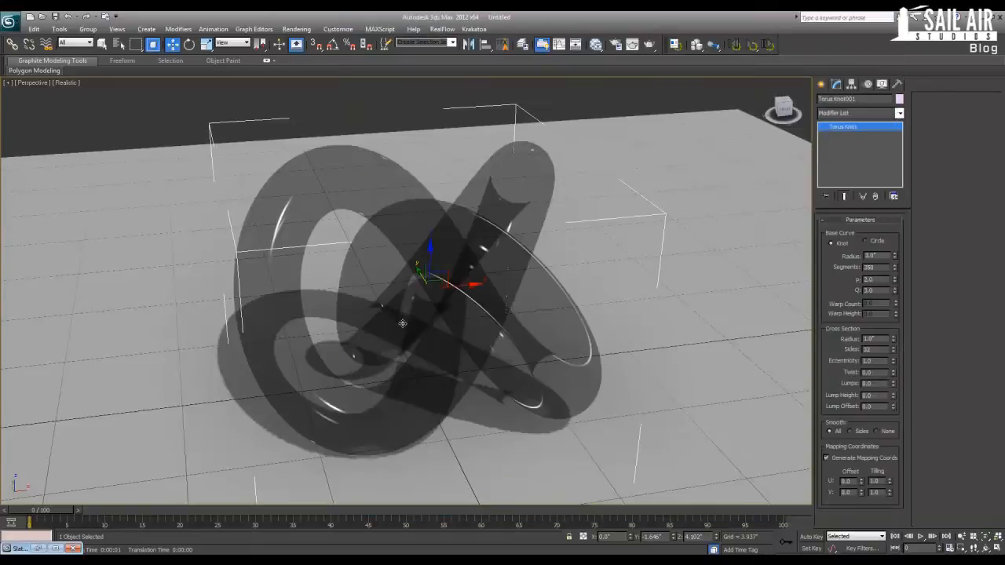
Test-render the Perspective view with the glass torus knot and close the rendered frame
key(shift+q)
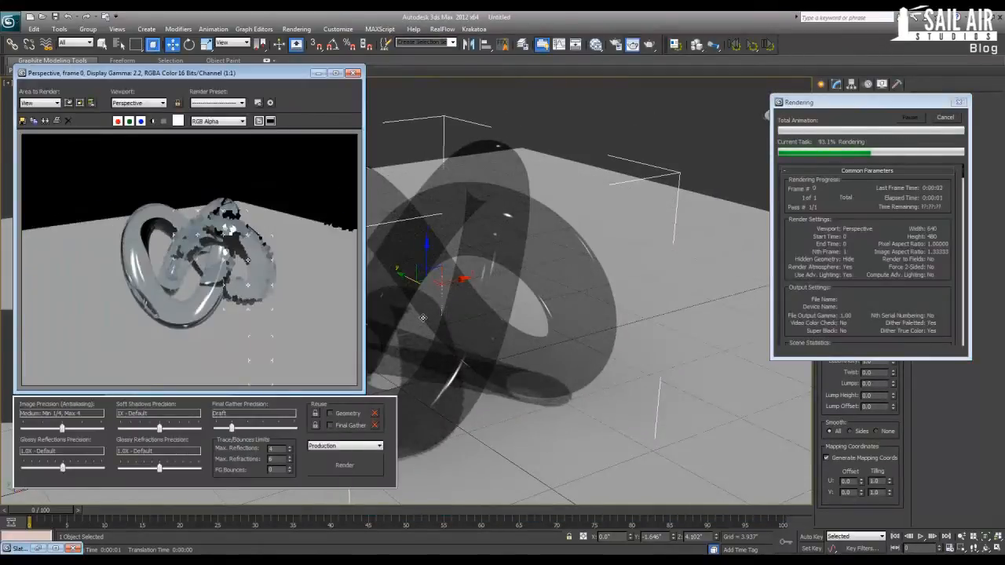
click(352, 74)
scroll(513, 318, down, 10)
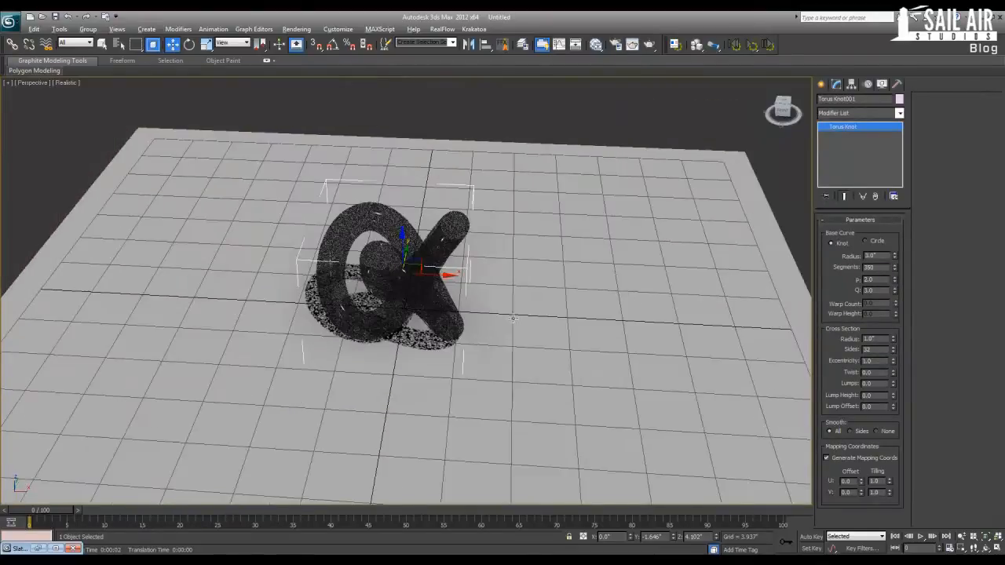
Examine the glass torus knot and its shadow on the ground plane from several angles and distances
drag(782, 110, 794, 112)
click(821, 84)
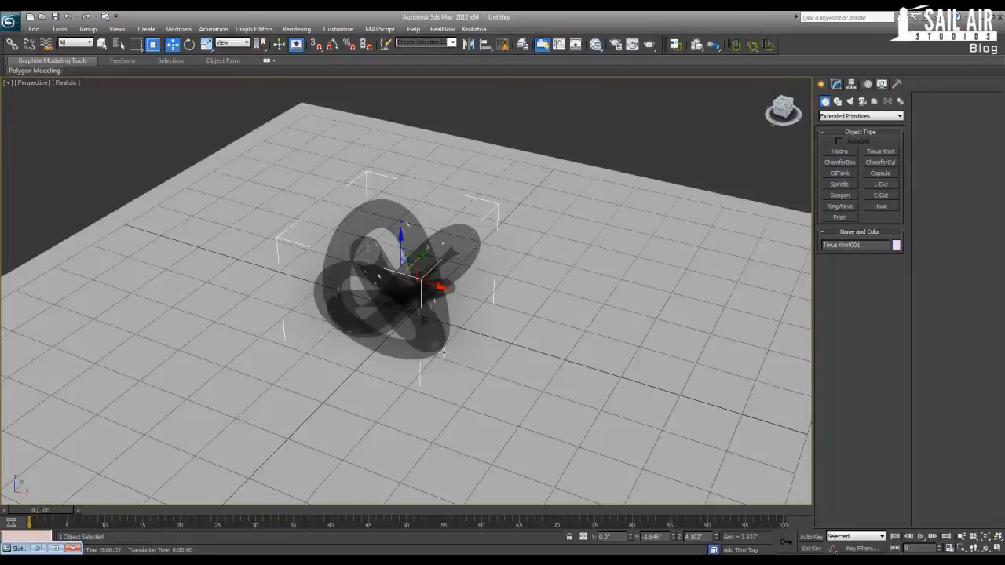
scroll(472, 353, up, 8)
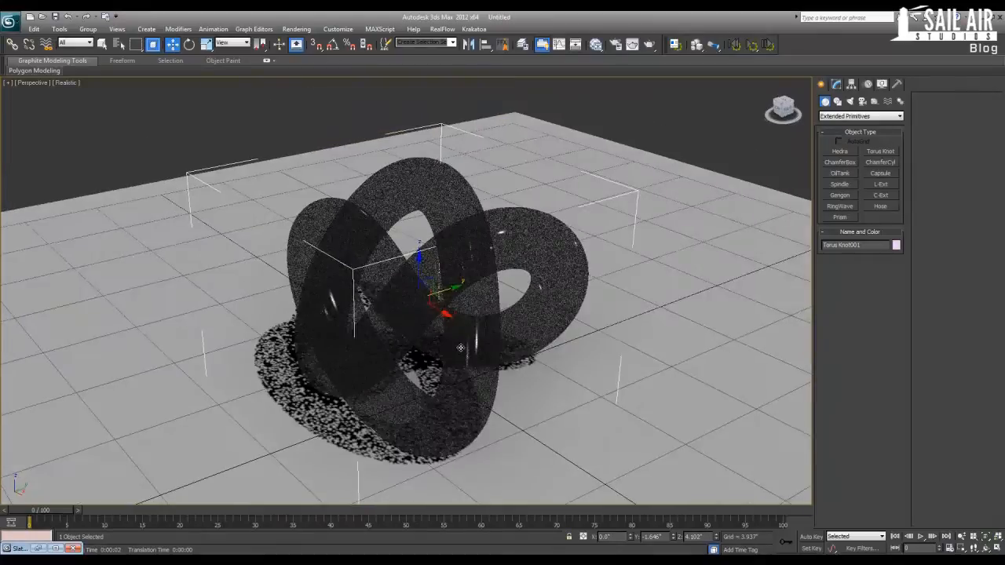
scroll(454, 343, down, 3)
alt+middle_drag(455, 342, 448, 347)
scroll(448, 347, up, 4)
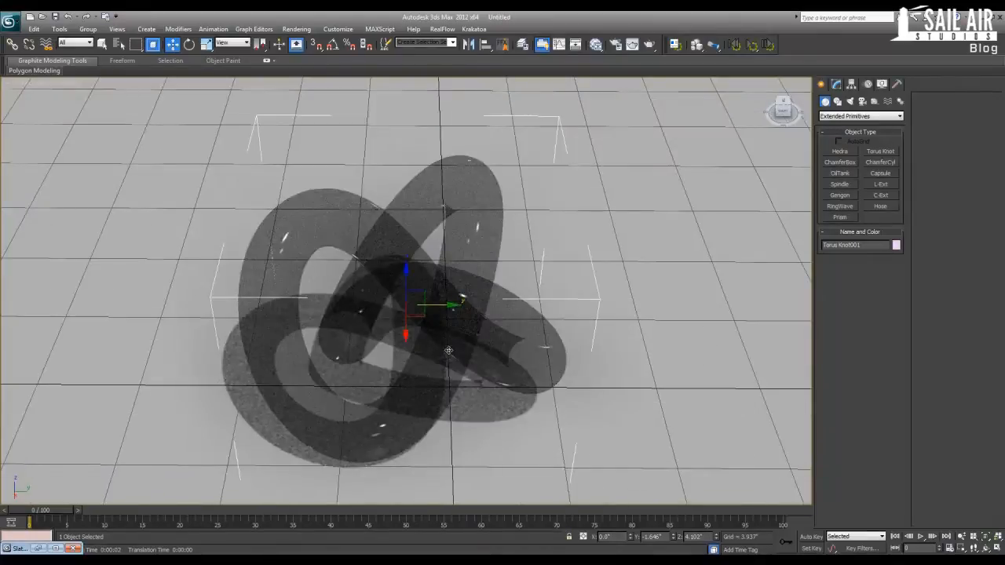
scroll(448, 347, up, 3)
middle_drag(448, 347, 601, 345)
scroll(450, 333, down, 3)
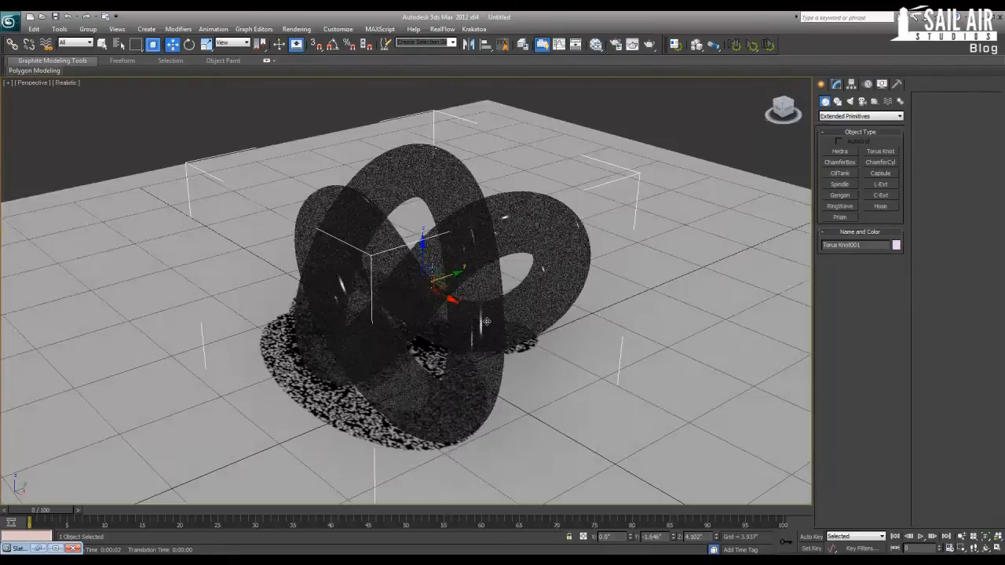
scroll(601, 346, down, 6)
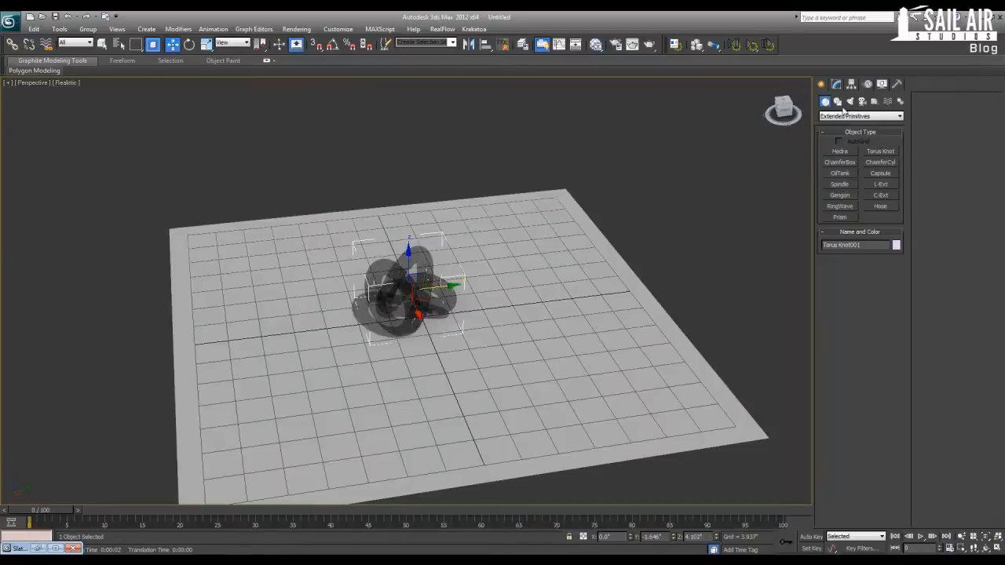
Create a Standard Target Spot light near the ground plane's edge, with its target placed toward the torus knot
click(834, 84)
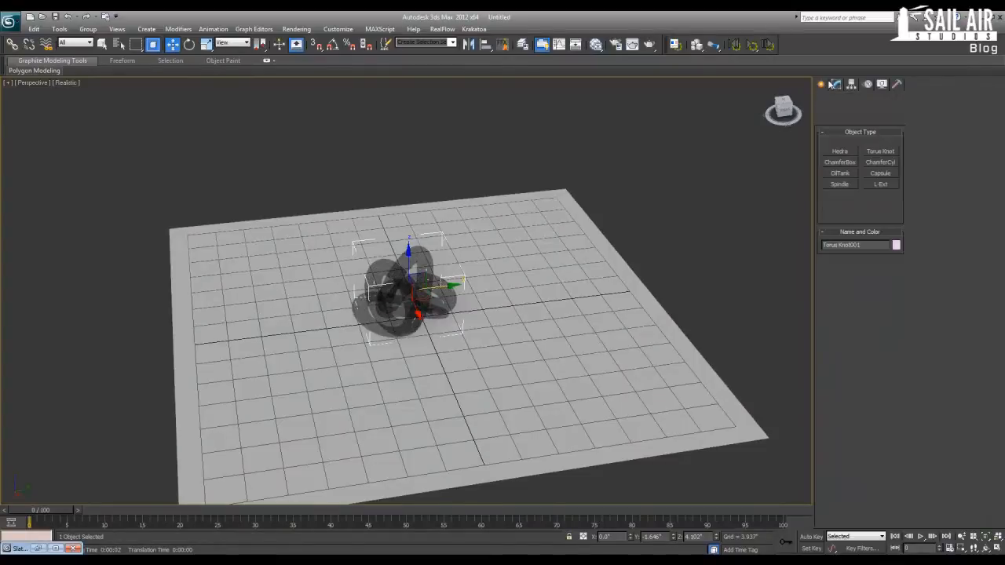
click(849, 102)
click(848, 117)
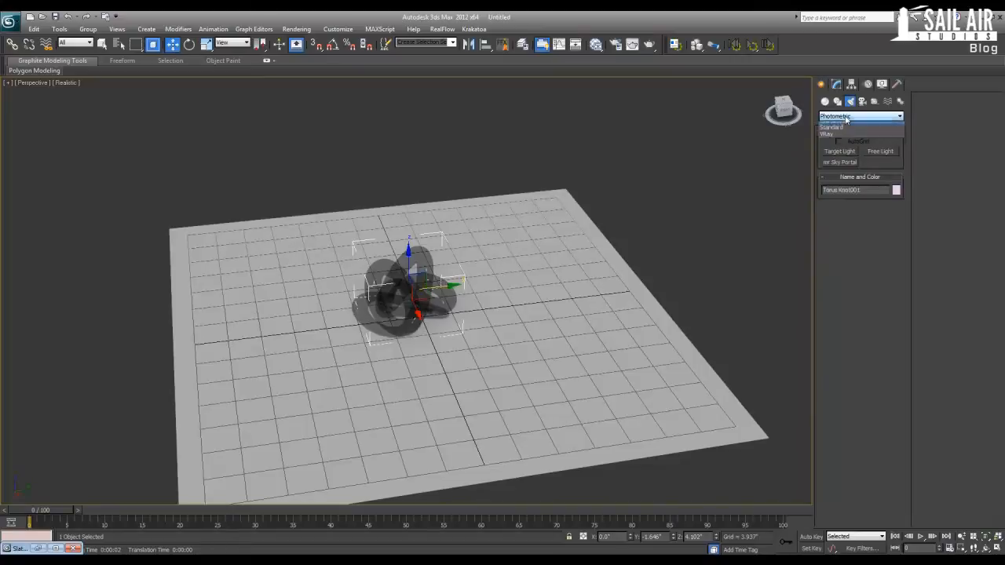
click(848, 132)
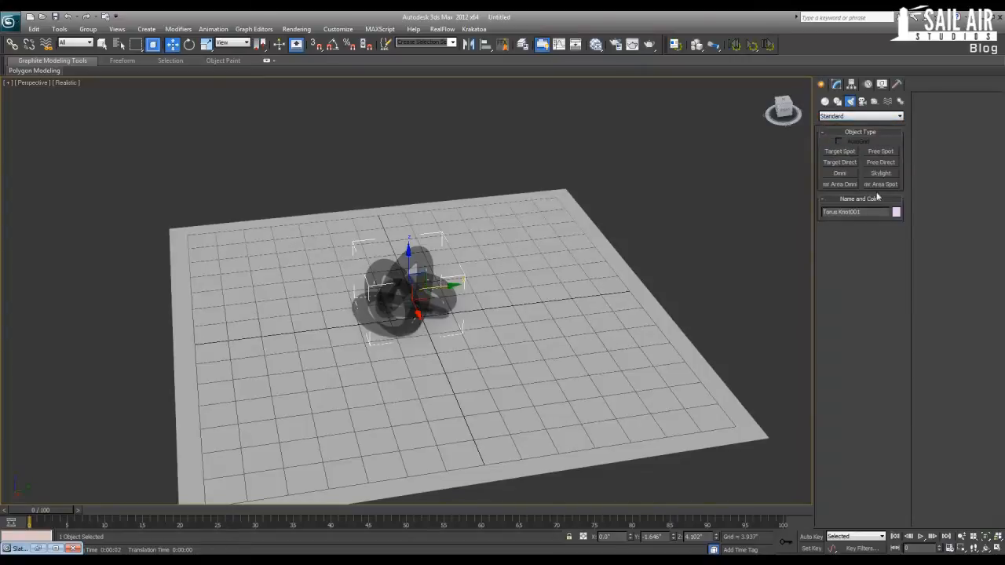
click(840, 151)
alt+middle_drag(518, 314, 579, 312)
click(869, 184)
click(840, 152)
drag(671, 400, 556, 325)
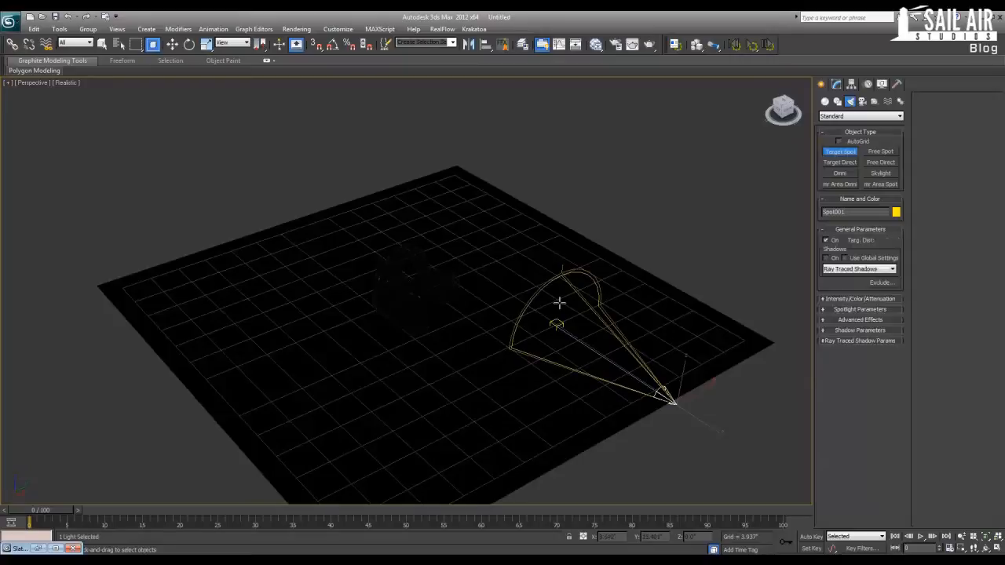
key(w)
click(764, 235)
Check the spotlight's parameter sections and move its target to the base of the torus knot
click(672, 403)
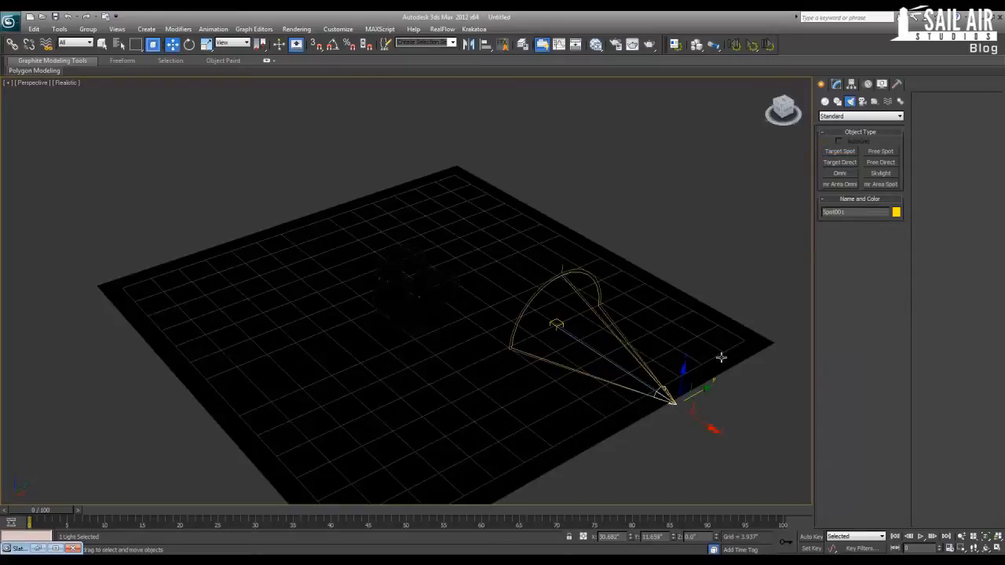
click(836, 83)
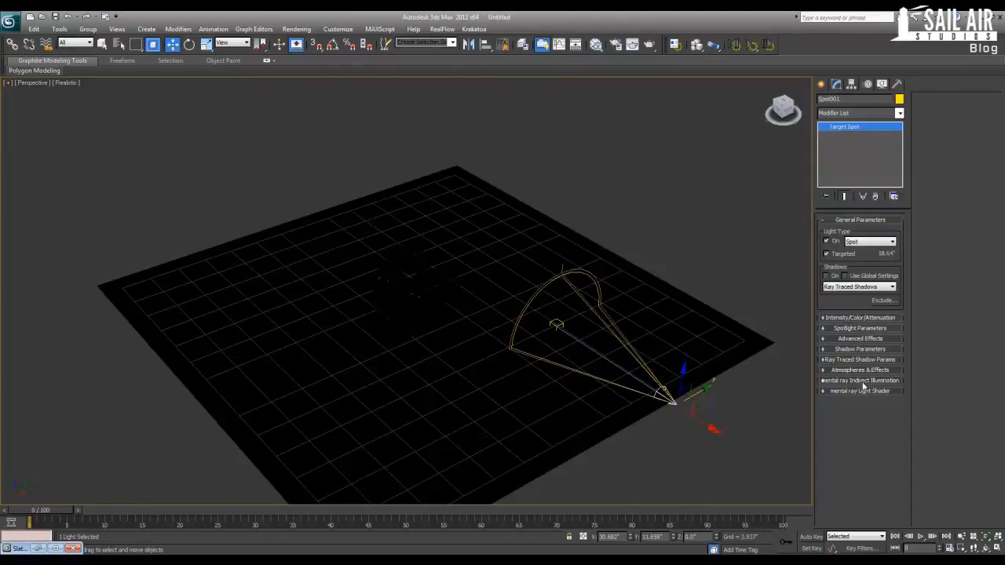
click(559, 326)
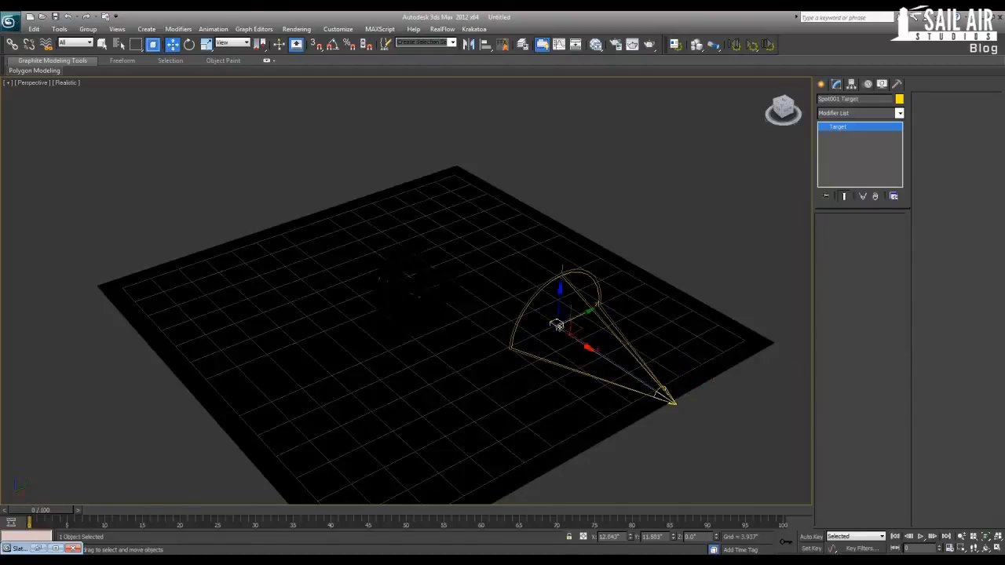
drag(585, 326, 453, 313)
Raise the spotlight above the ground plane to about X 22, Y 0.2, Z 15.8 inches so it shines down on the torus knot
click(673, 402)
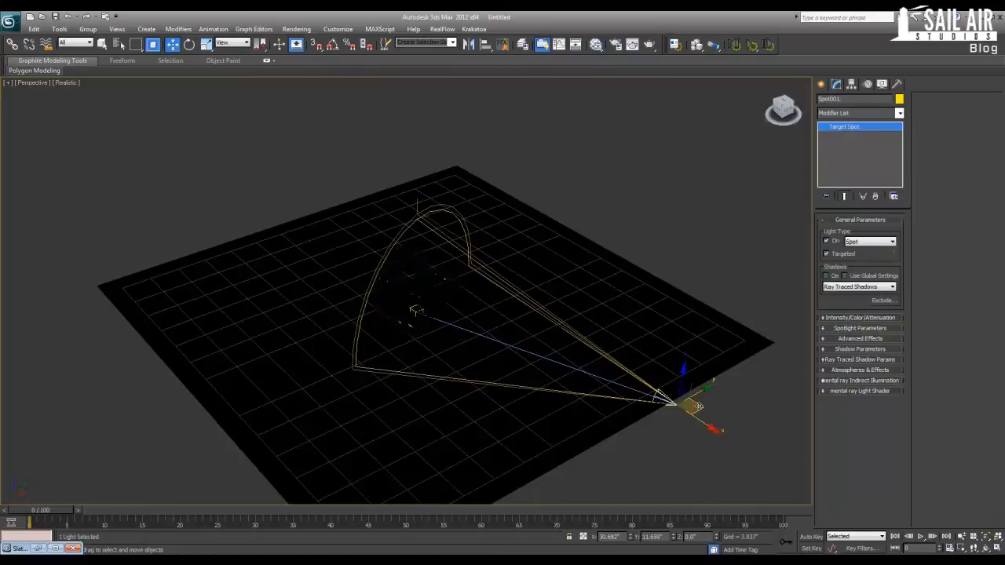
drag(683, 385, 581, 285)
alt+middle_drag(560, 327, 465, 320)
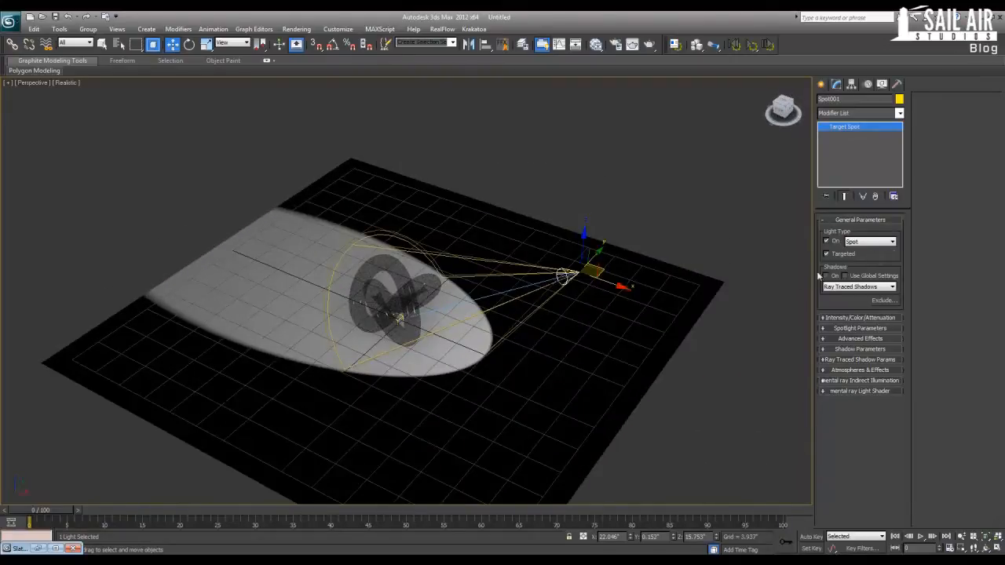
alt+middle_drag(673, 325, 621, 317)
scroll(621, 316, up, 4)
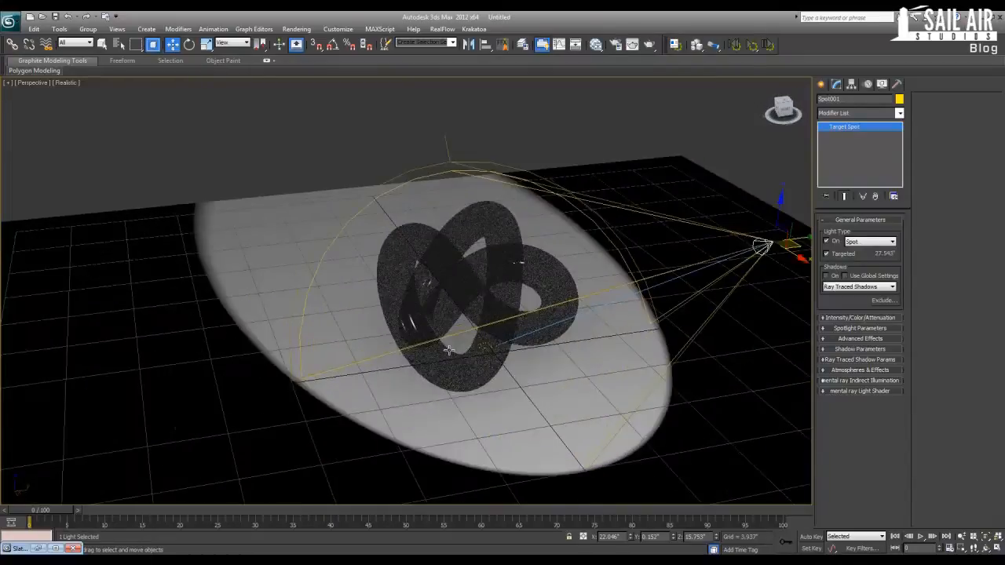
Select the spotlight and switch to the four-viewport layout
click(479, 343)
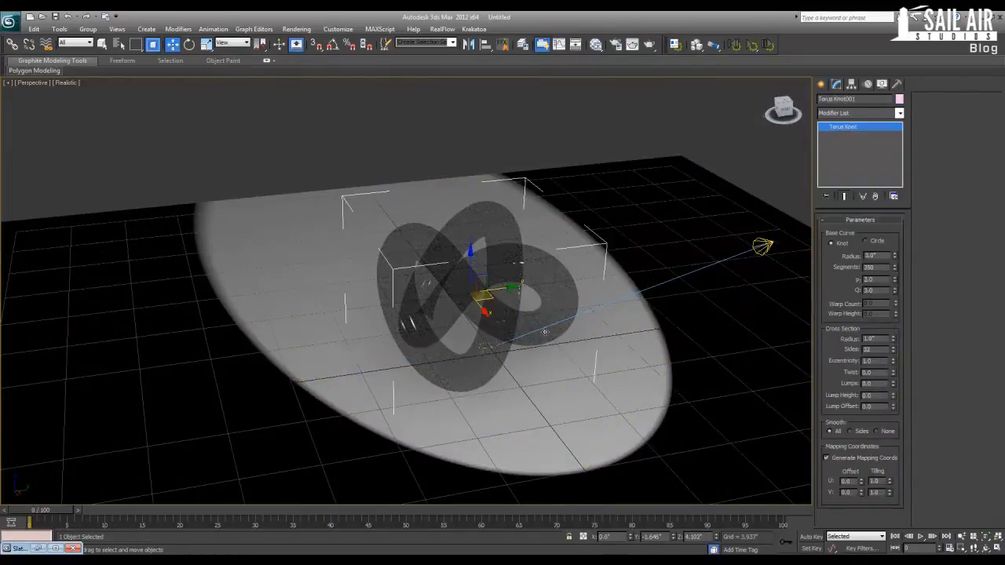
click(755, 251)
key(alt+w)
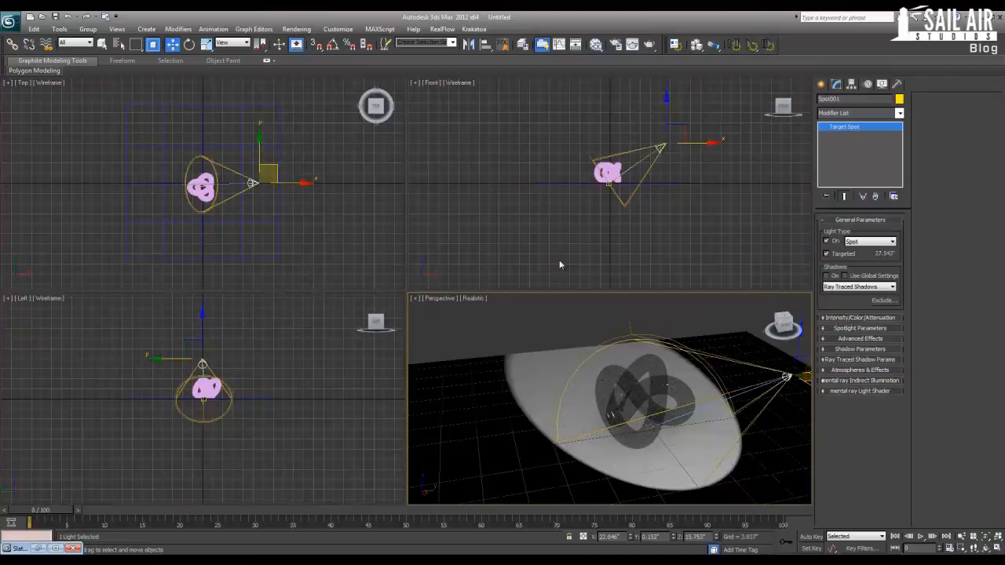
Switch the Front viewport to the view from the Spot001 light
right_click(432, 86)
click(432, 83)
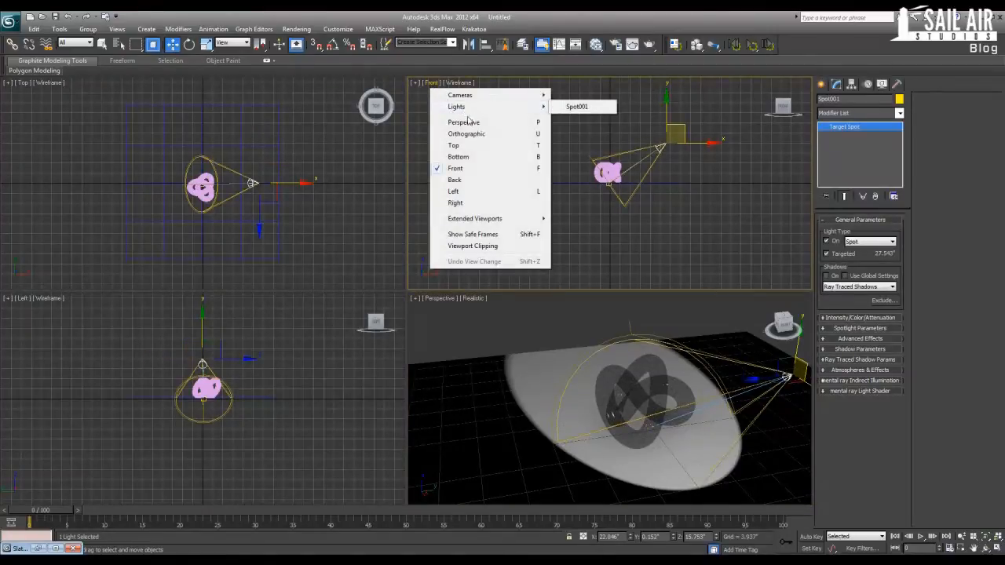
mouse_move(468, 107)
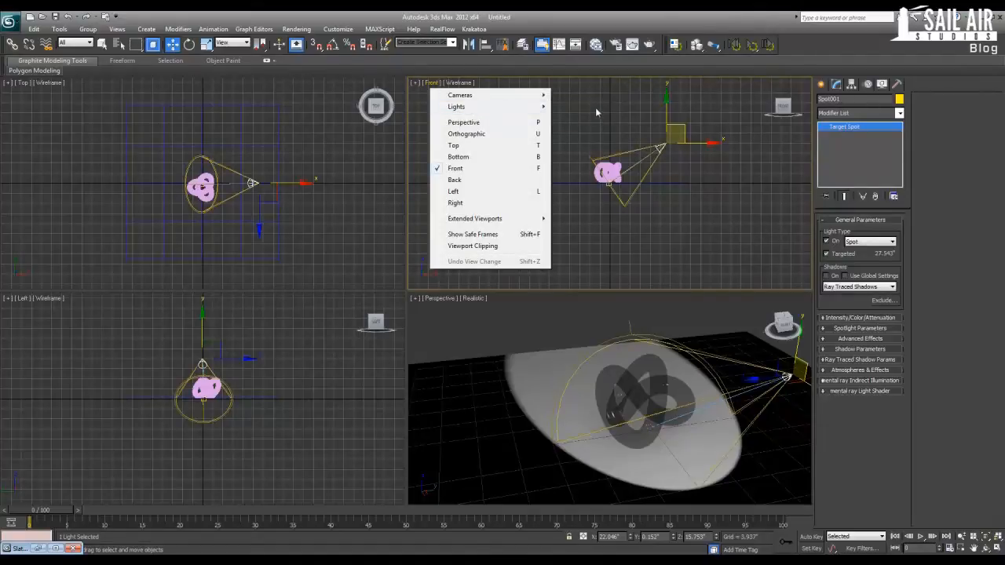
mouse_move(548, 107)
click(581, 107)
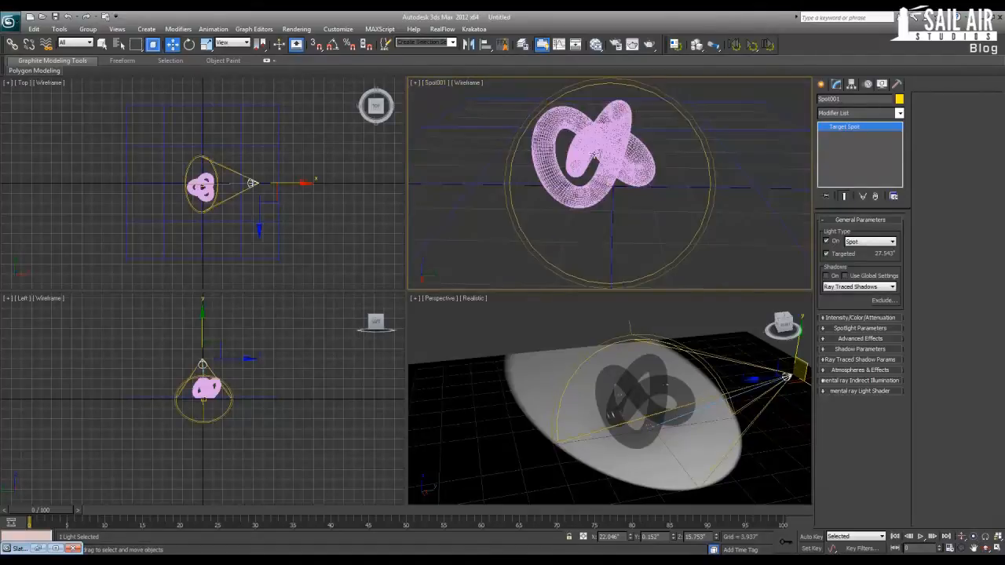
Move the spotlight's target up into the middle of the torus knot, to about X -0.5, Y -1.9, Z 2.8 inches
click(647, 427)
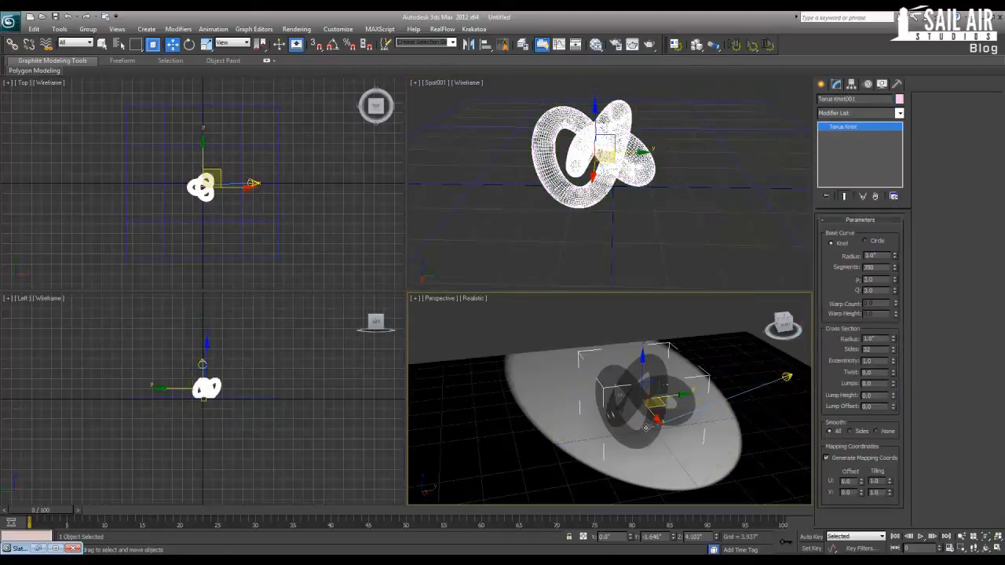
click(646, 427)
drag(661, 410, 639, 405)
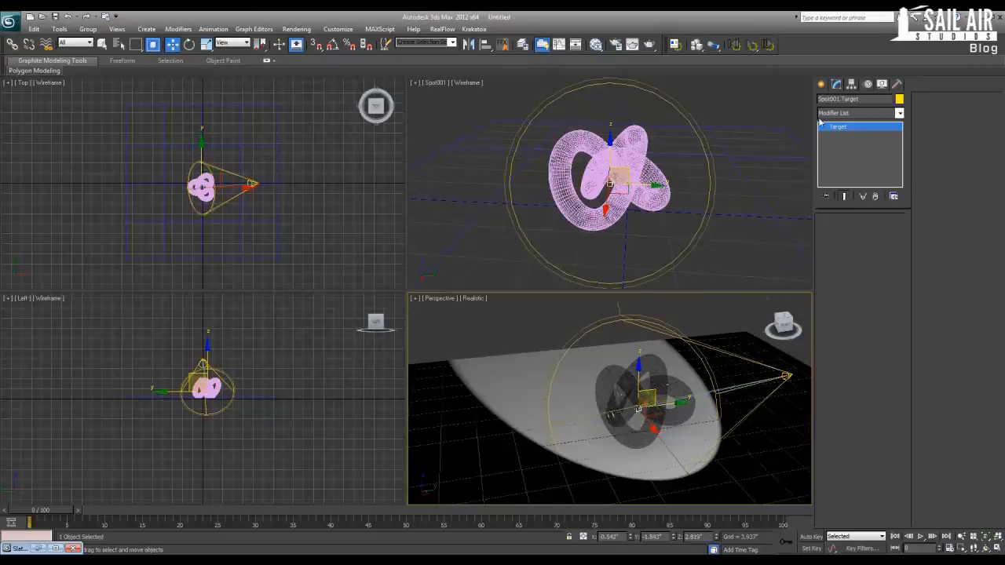
Narrow the spotlight's cone tightly around the torus knot, with a hotspot of 28.9 and a falloff of 30.9
click(783, 376)
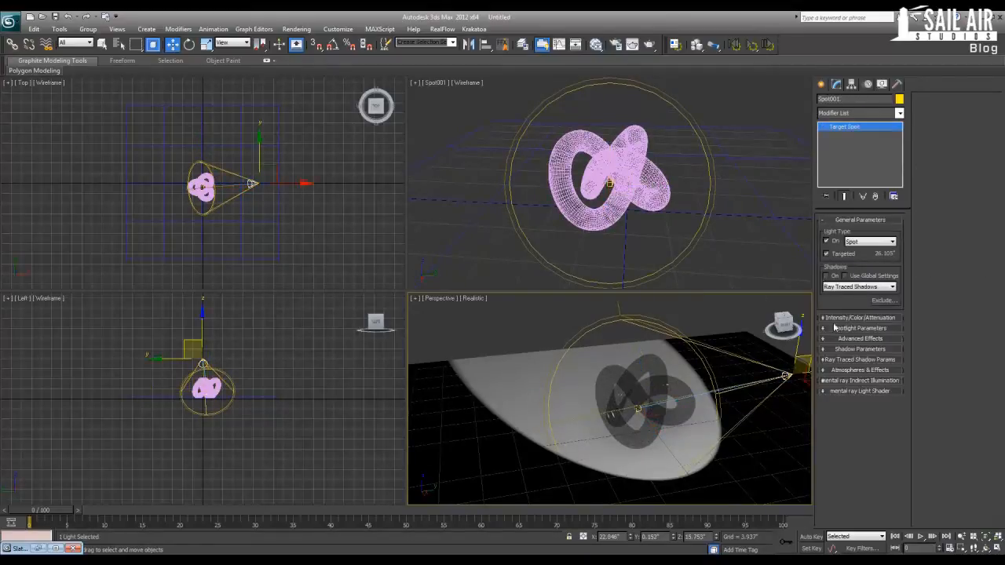
click(839, 328)
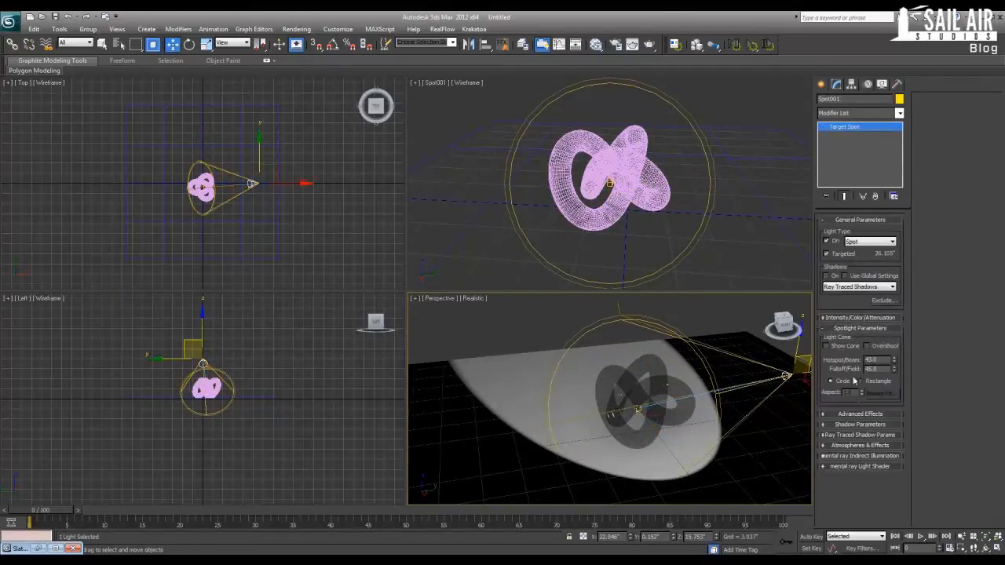
click(845, 329)
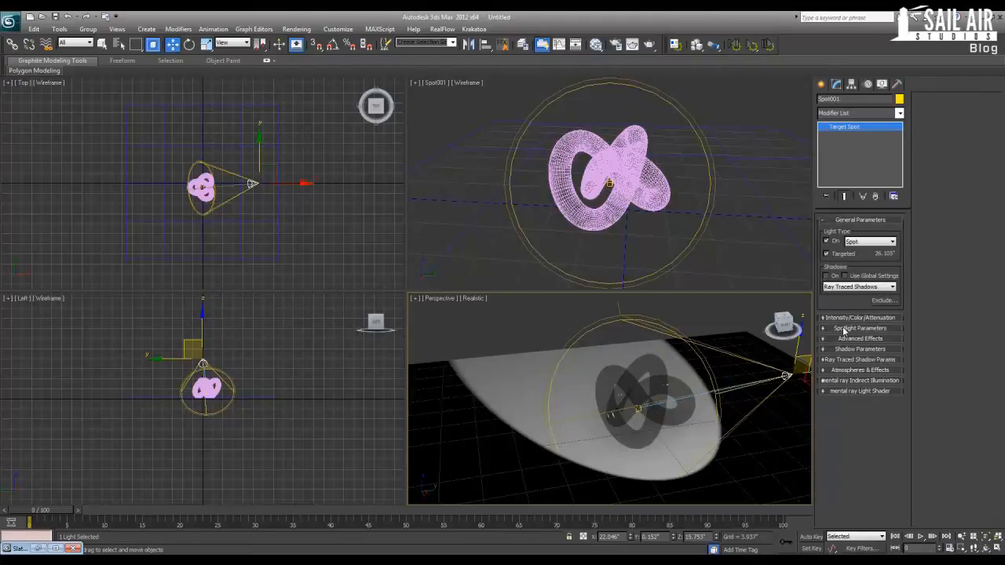
click(844, 329)
drag(895, 363, 899, 448)
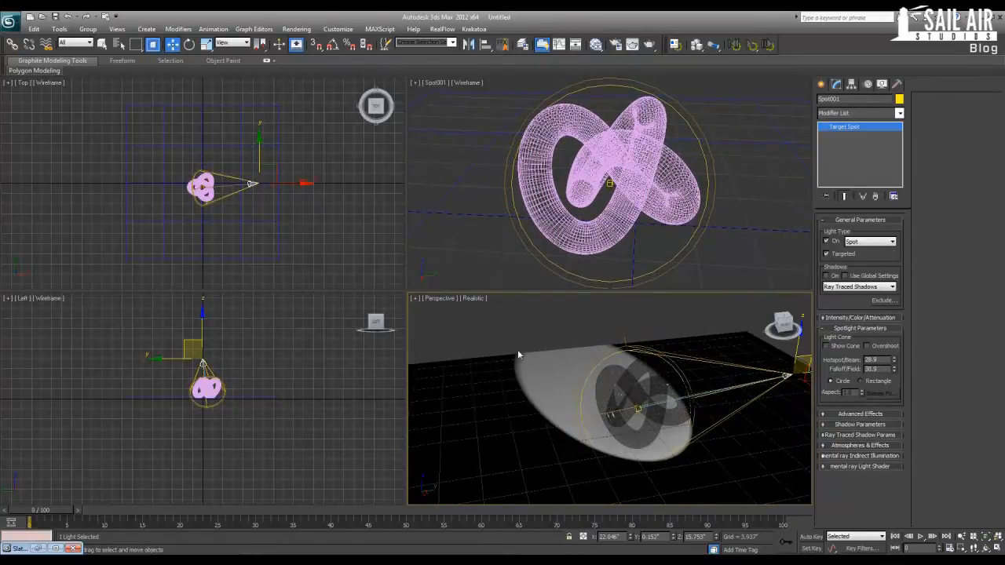
Raise the spotlight, then shift it slightly together with its target, placing the light at about X 22, Y -0.2, Z 21.2 inches
drag(797, 344, 799, 301)
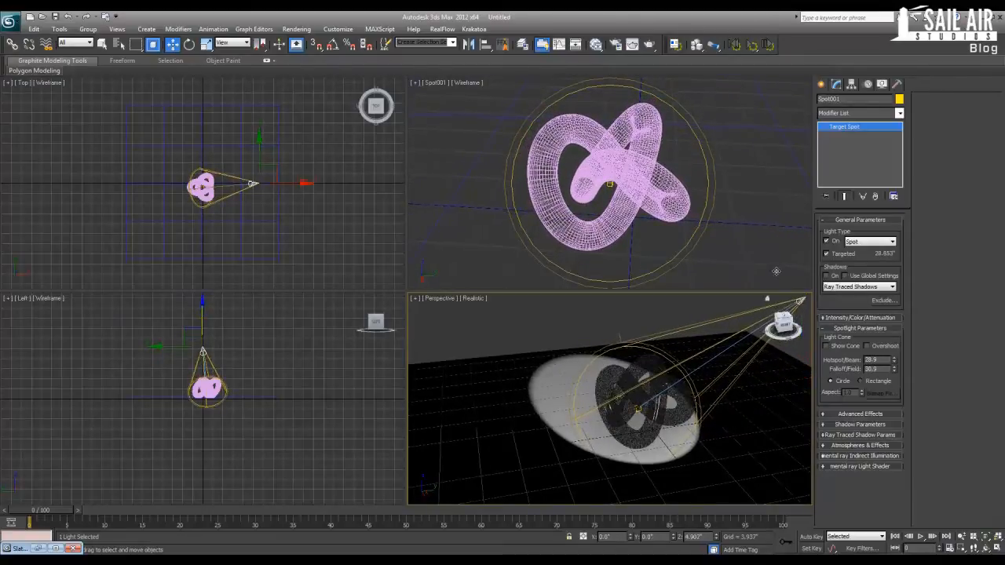
click(612, 181)
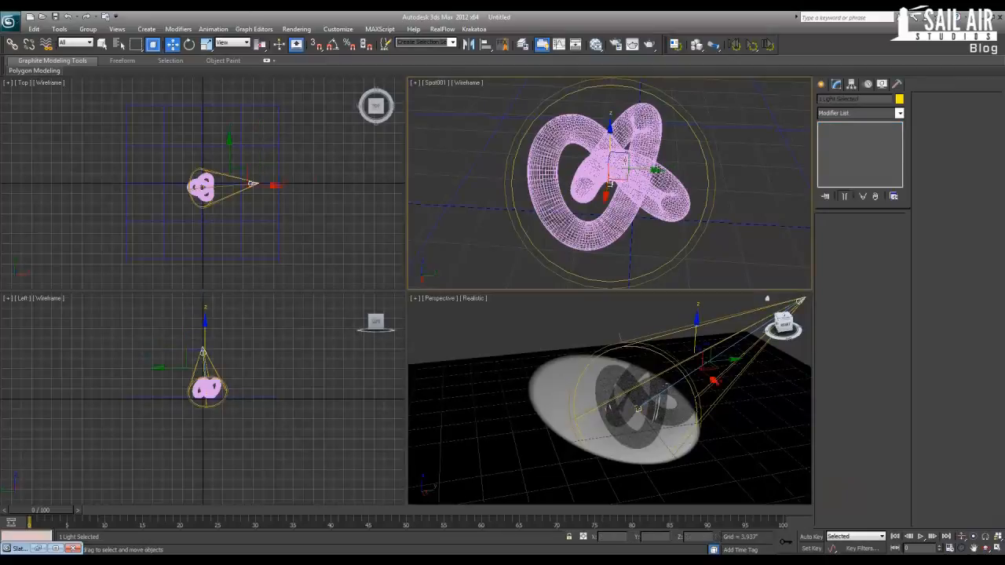
drag(627, 160, 620, 154)
Examine from several angles how the light cone falls on the torus knot and ground plane, and select the spotlight
alt+middle_drag(637, 383, 712, 376)
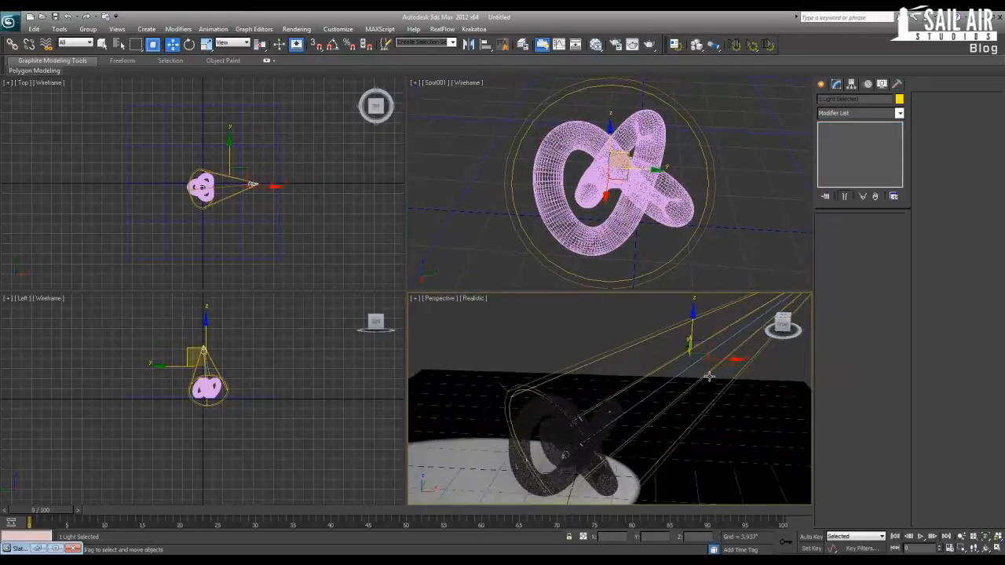
scroll(649, 394, down, 3)
alt+middle_drag(650, 394, 769, 415)
alt+middle_drag(626, 440, 576, 440)
click(686, 338)
click(707, 344)
alt+middle_drag(617, 398, 595, 396)
click(708, 341)
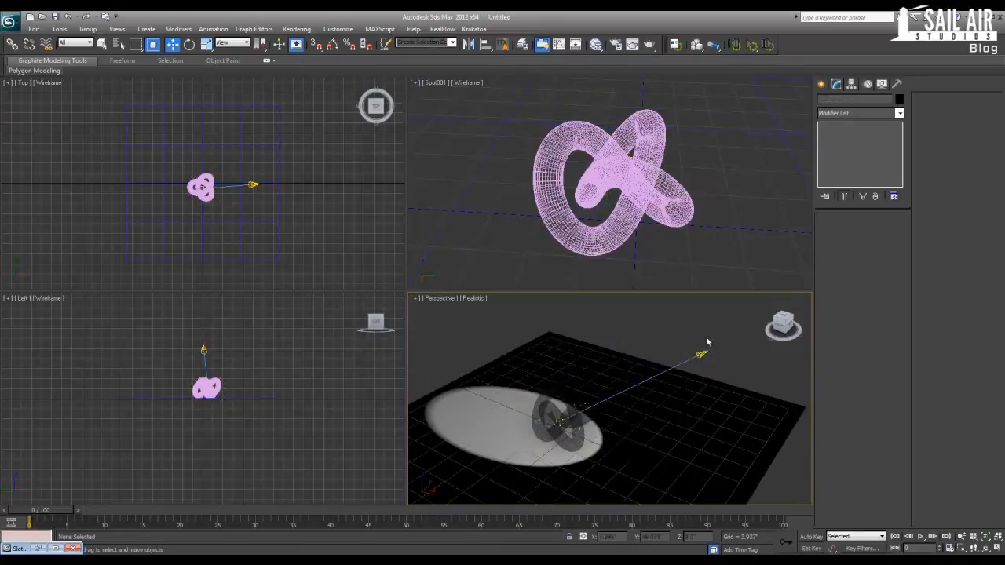
click(702, 353)
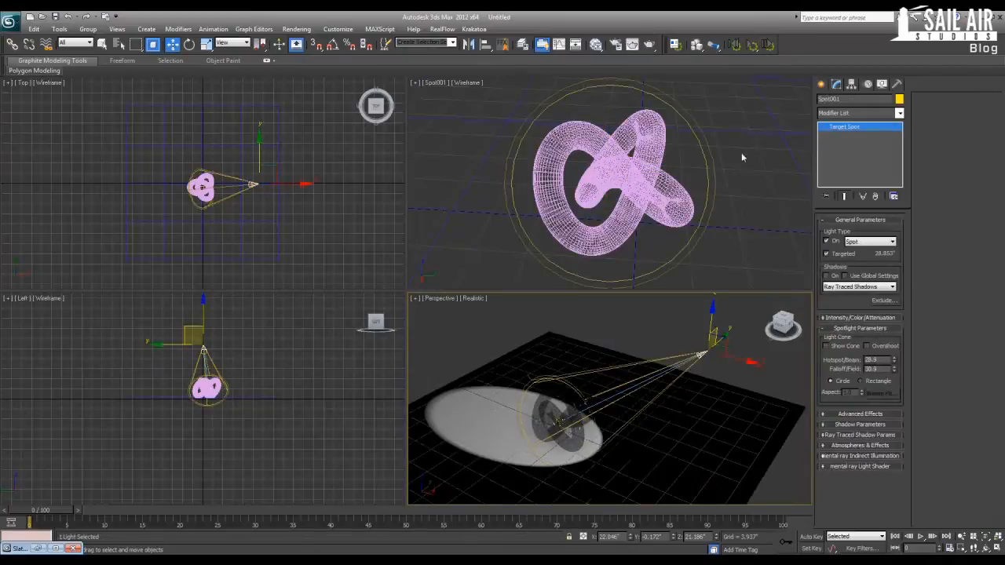
Check the spotlight's position coordinates and inspect where its target sits inside the torus knot in the top view
drag(620, 540, 570, 540)
key(Tab)
key(Tab)
click(615, 536)
middle_drag(596, 437, 623, 427)
scroll(590, 400, up, 5)
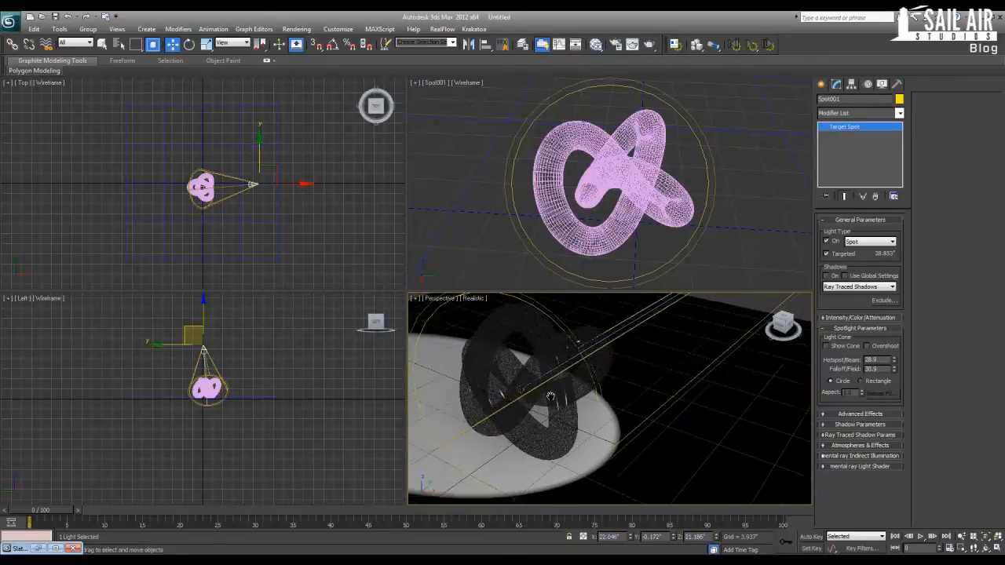
scroll(236, 244, up, 10)
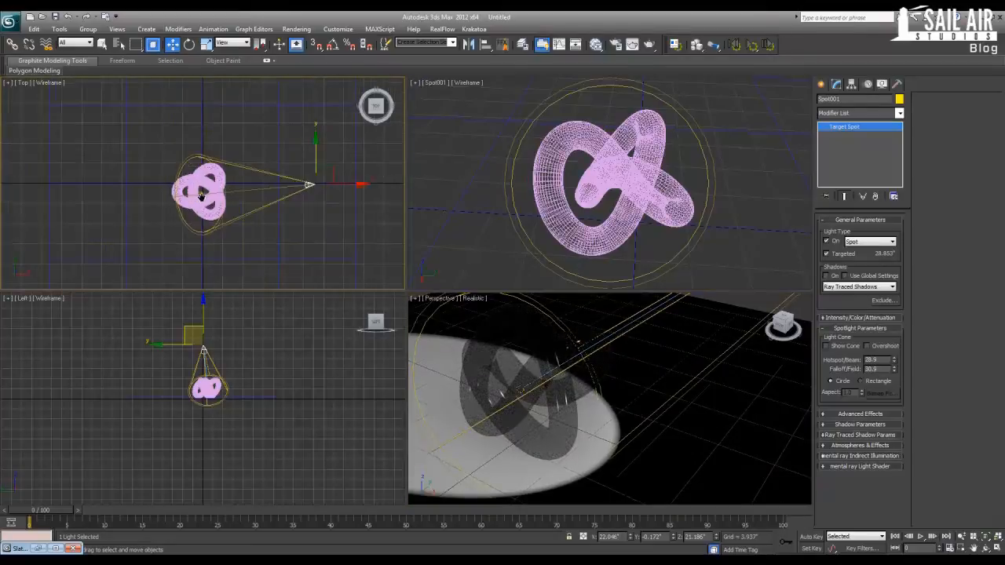
click(224, 240)
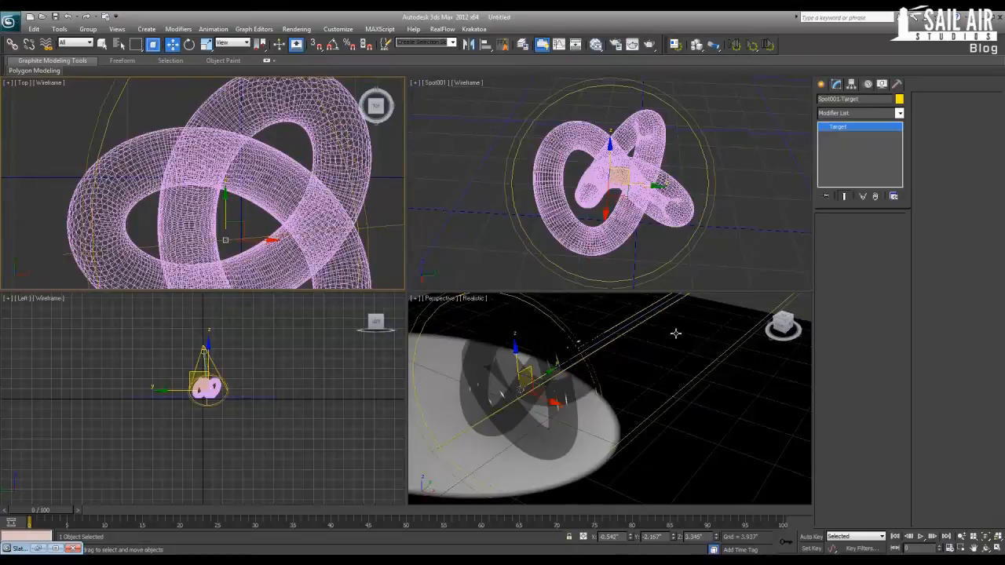
Enable Generate Caustics for the spotlight in the mental ray section of its object properties
scroll(675, 334, down, 6)
click(615, 355)
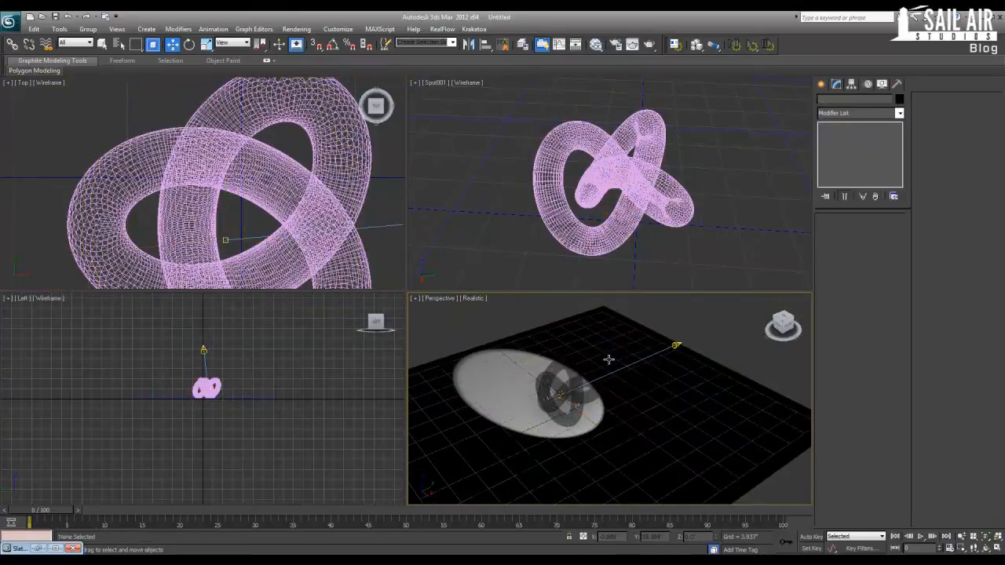
click(676, 345)
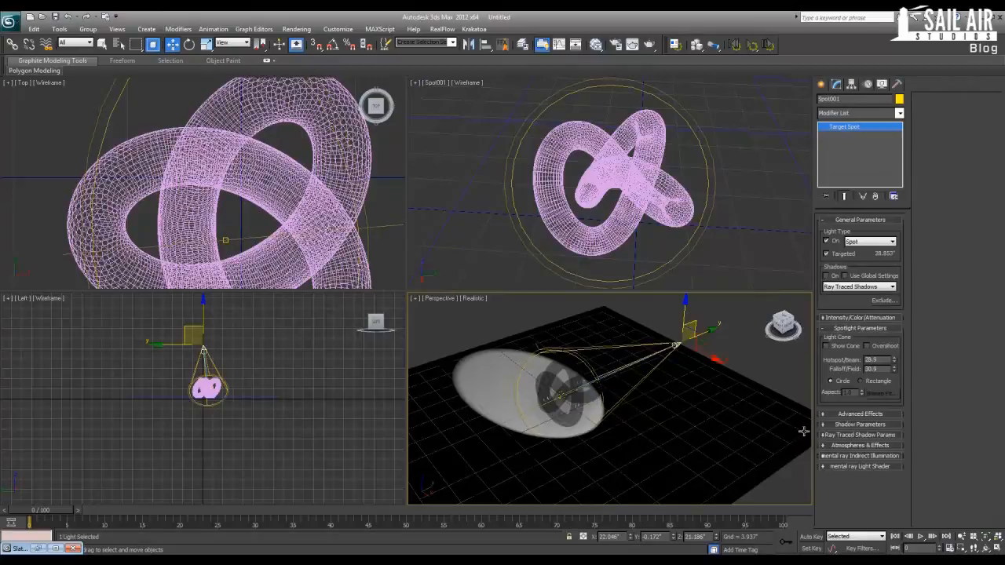
right_click(675, 344)
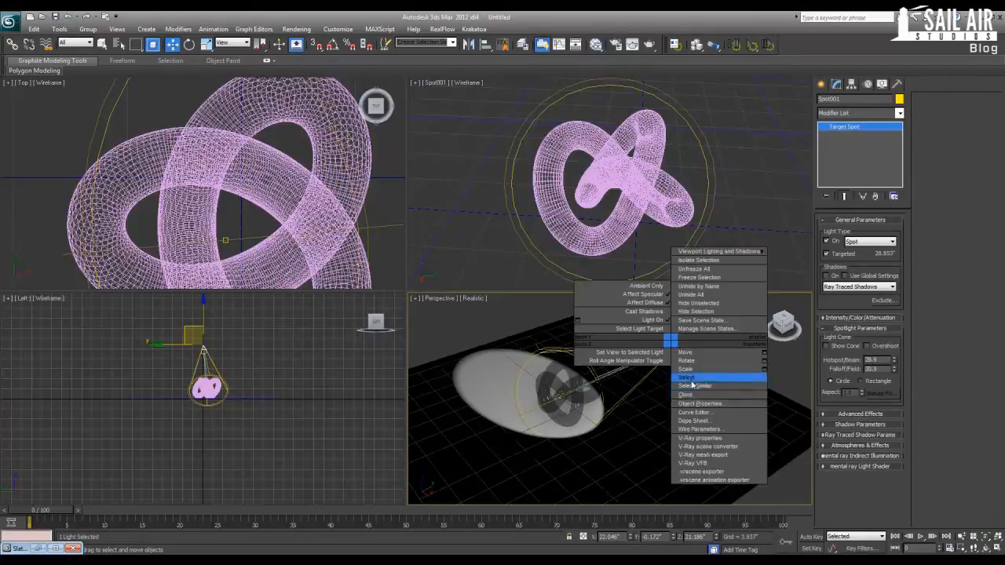
click(774, 361)
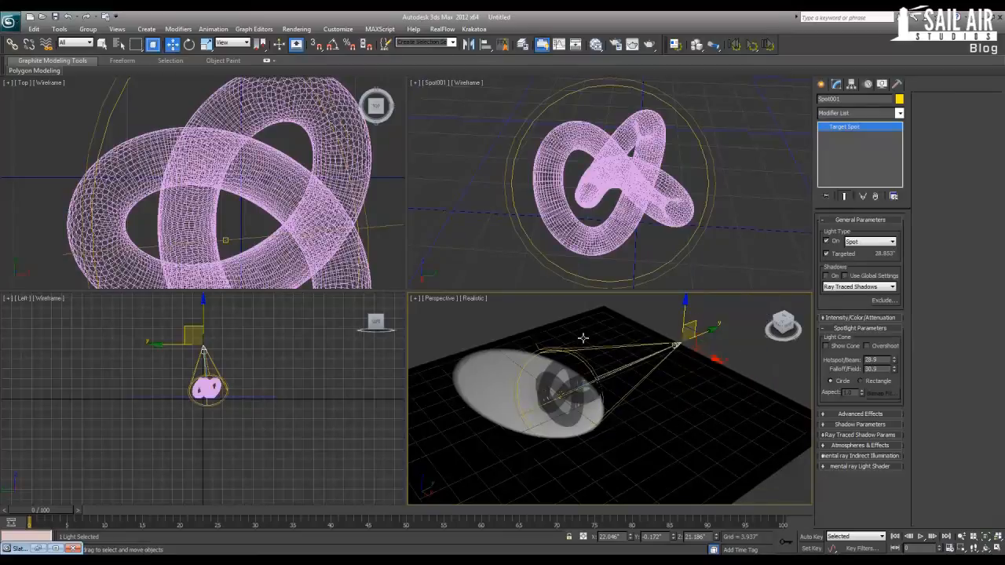
right_click(674, 344)
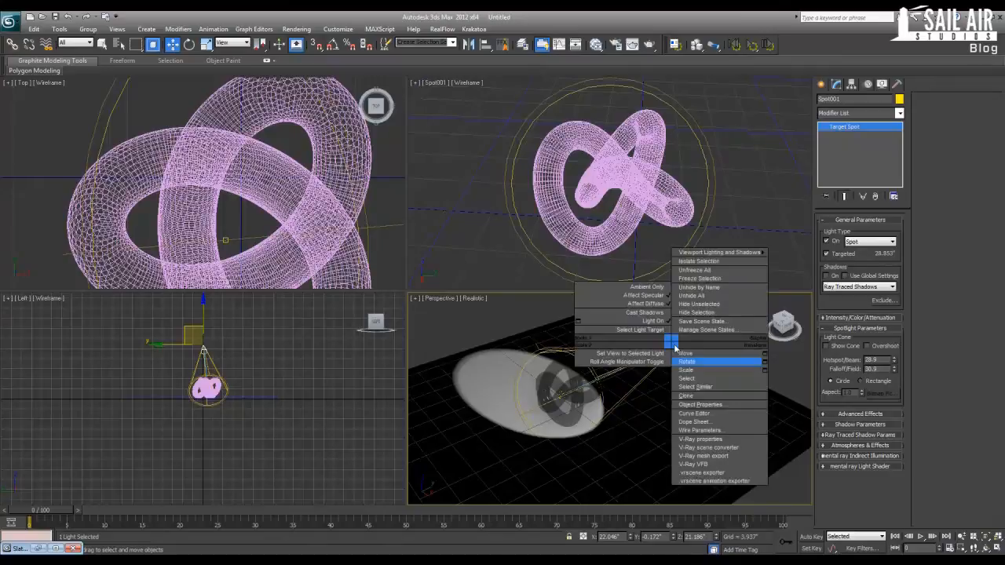
click(699, 405)
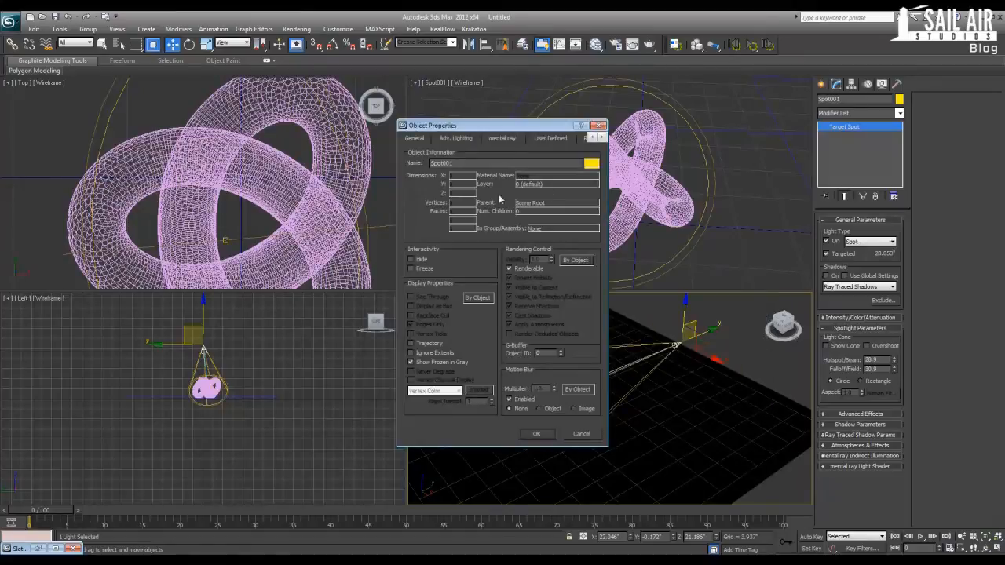
click(504, 139)
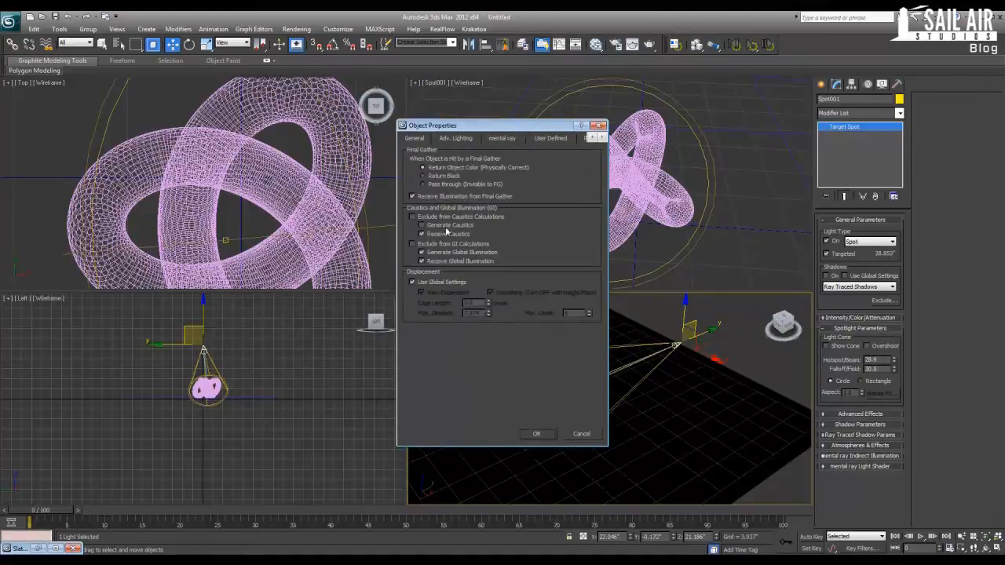
click(442, 226)
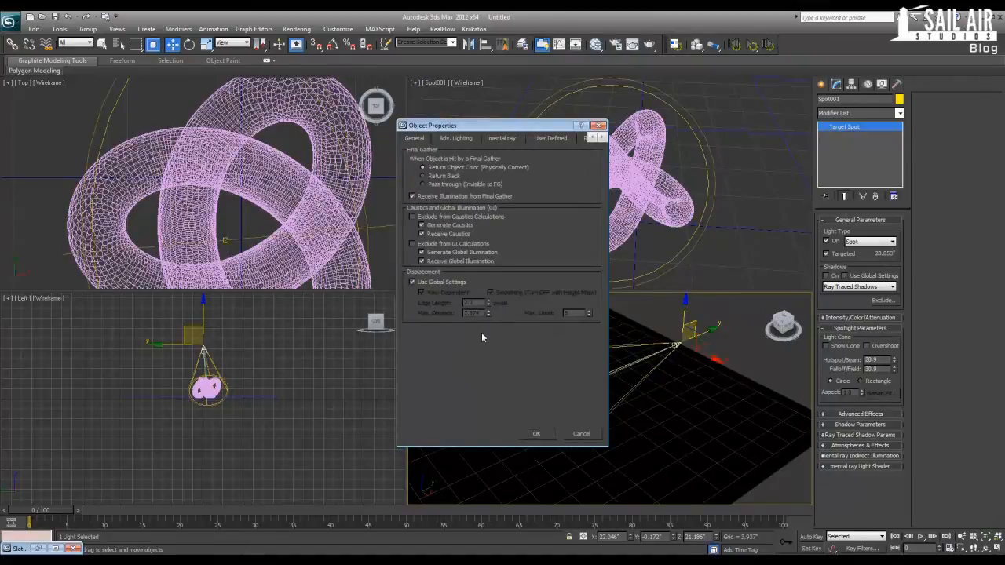
click(534, 435)
Check the mental ray caustics options in the torus knot's object properties
middle_drag(569, 402, 594, 376)
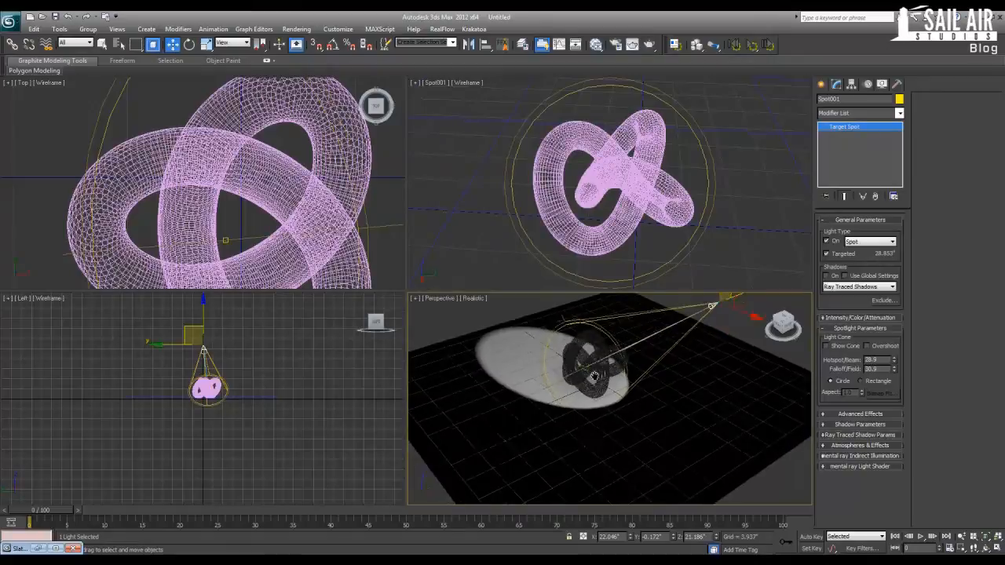
scroll(593, 375, up, 4)
click(585, 372)
scroll(564, 395, up, 4)
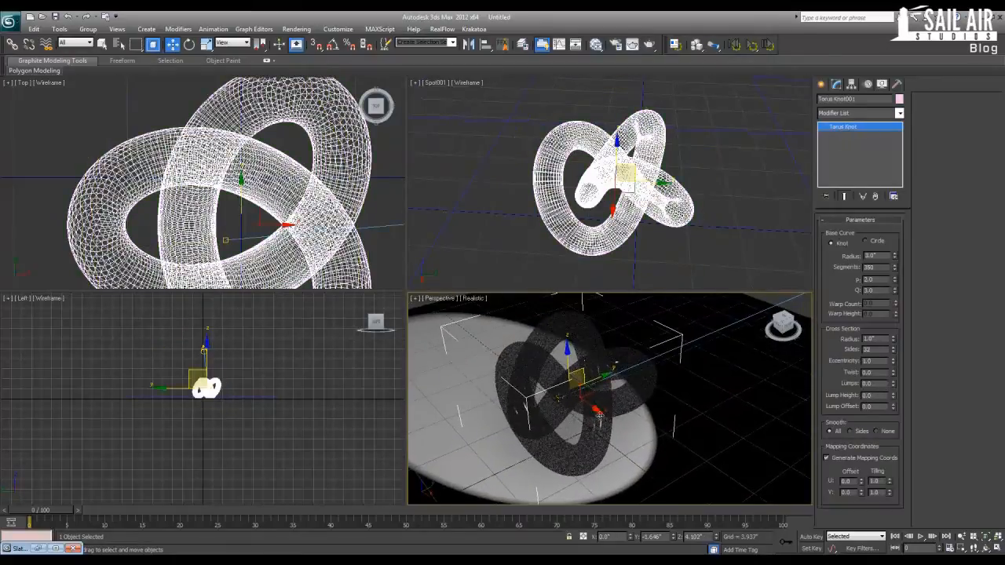
right_click(600, 404)
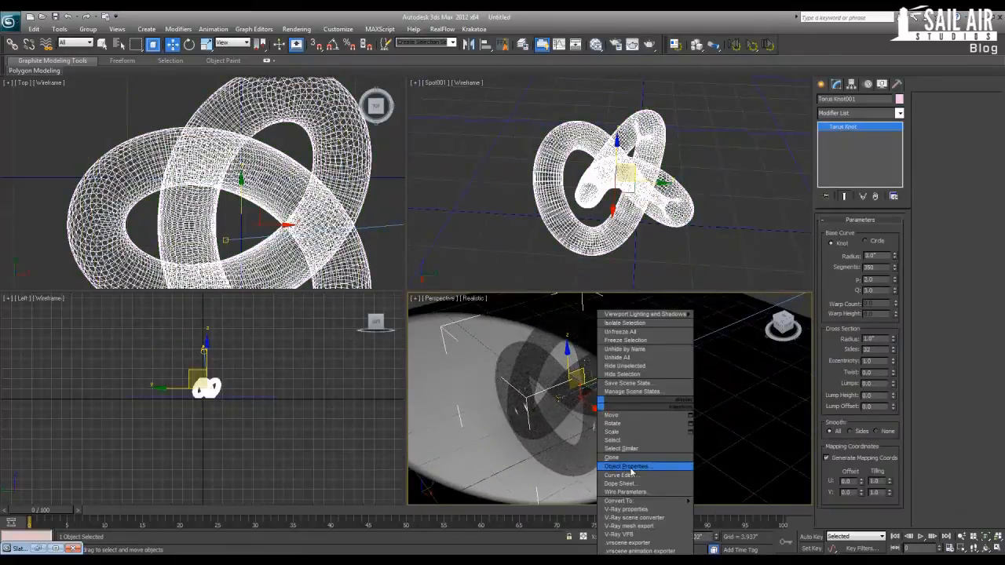
click(631, 470)
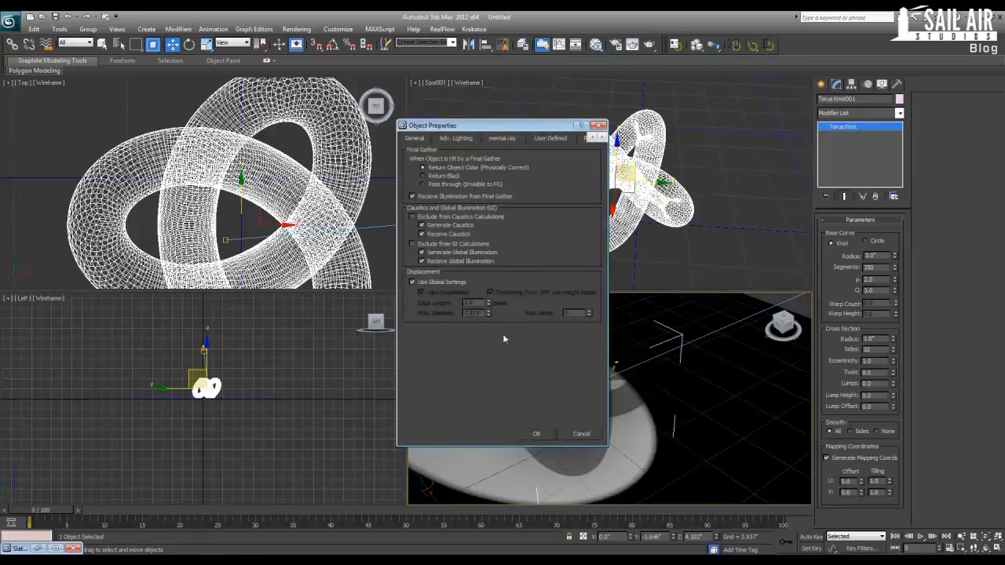
click(538, 434)
scroll(537, 403, down, 4)
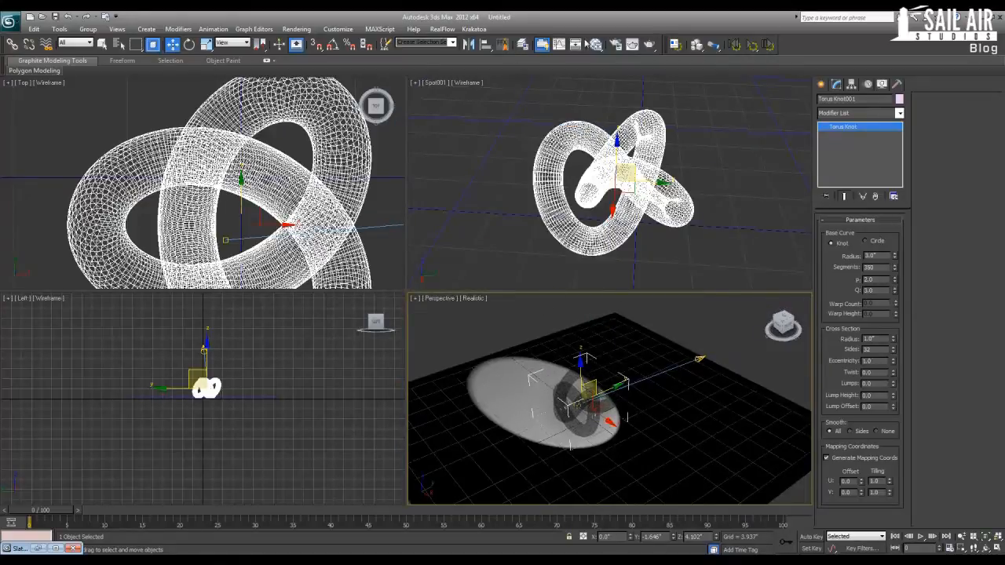
Enable Caustics in the mental ray render setup's indirect illumination settings
key(F10)
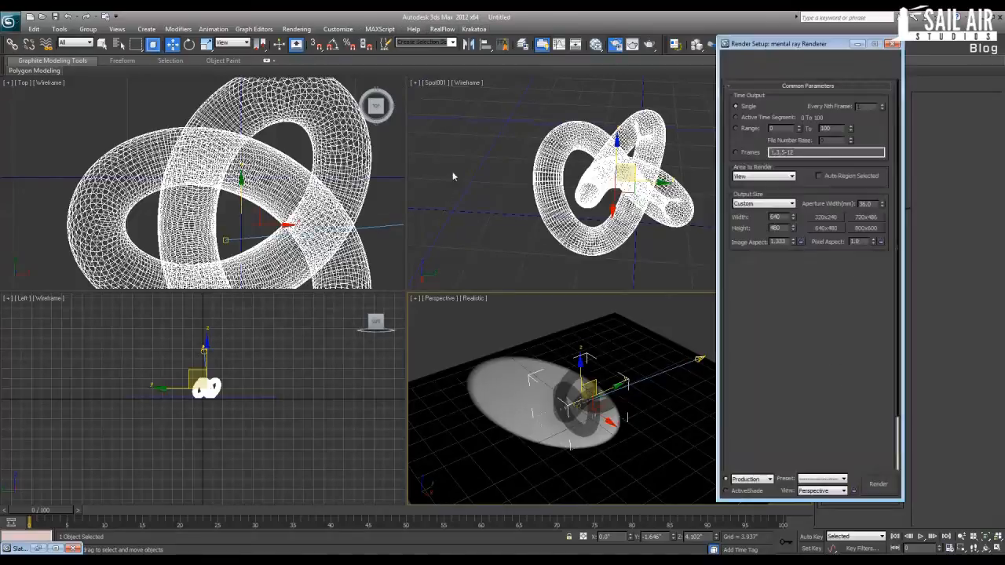
click(771, 60)
drag(772, 44, 344, 49)
drag(383, 349, 357, 220)
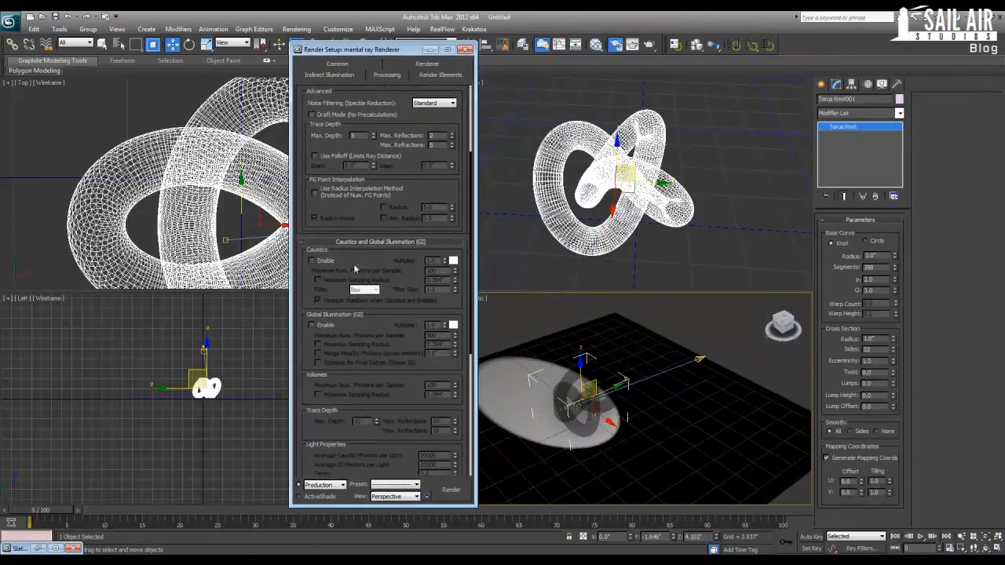
click(312, 260)
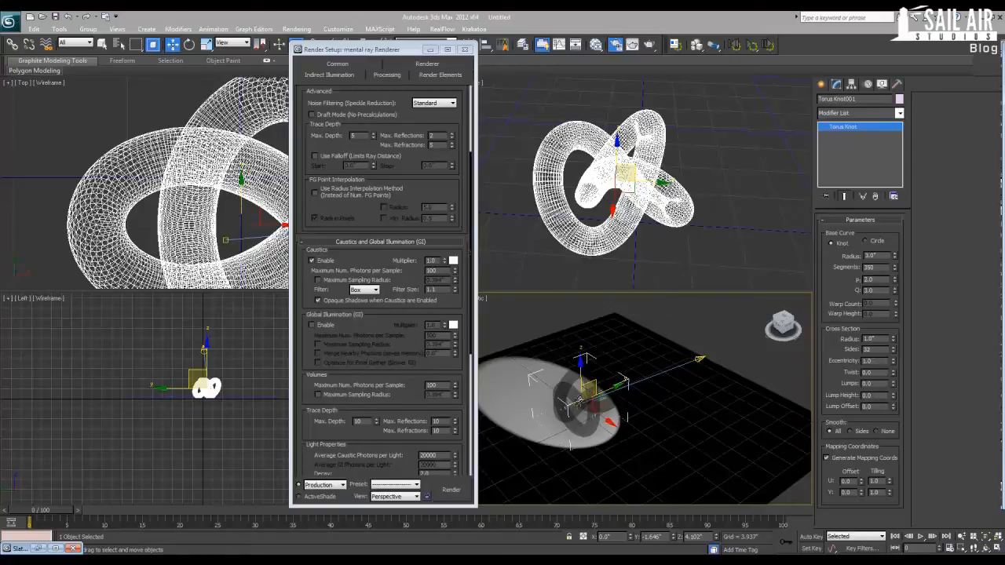
alt+middle_drag(581, 401, 589, 399)
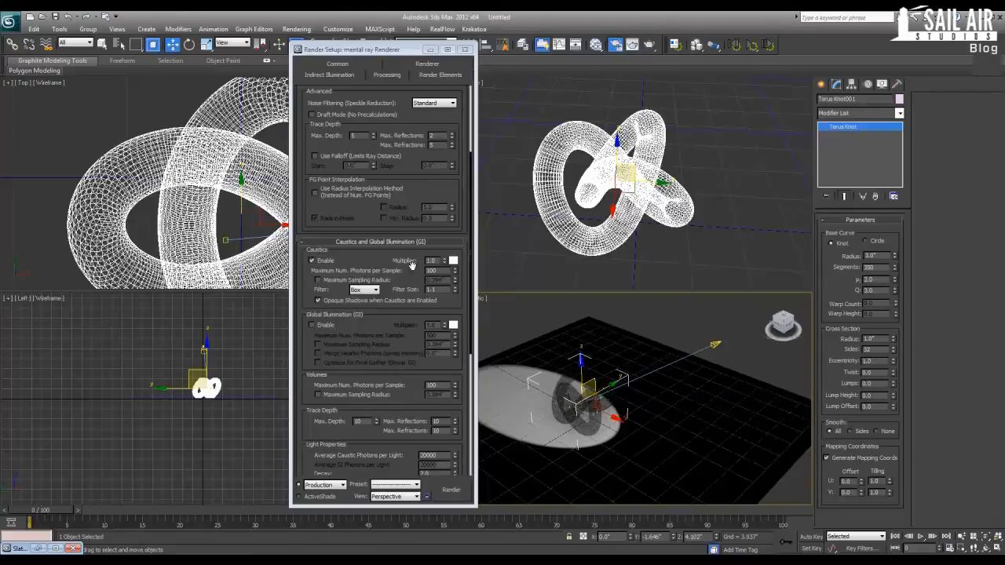
click(464, 49)
Select the spotlight and expand its mental ray Indirect Illumination settings
alt+middle_drag(589, 339, 649, 354)
click(649, 353)
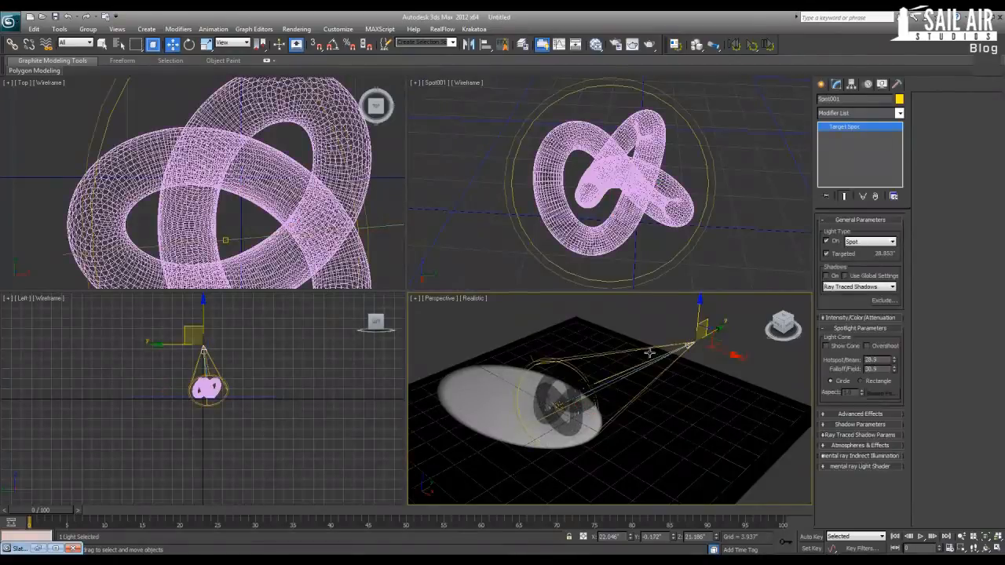
click(842, 467)
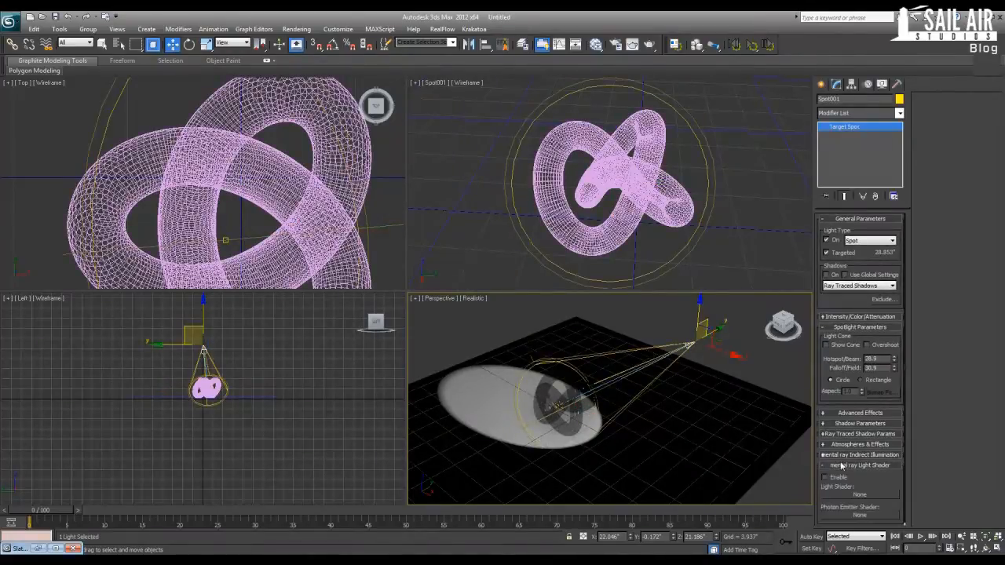
click(842, 467)
click(843, 457)
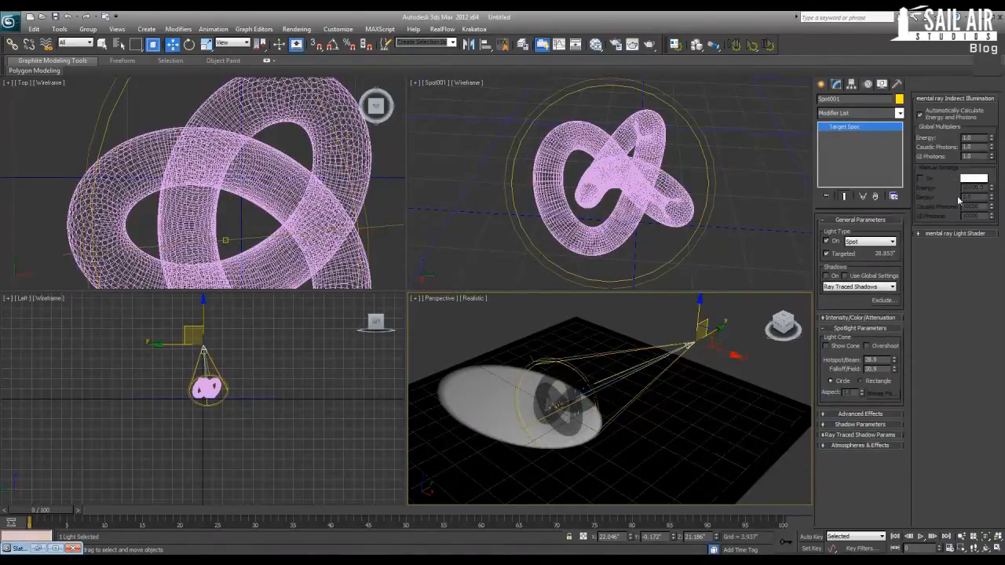
Inspect the spotlight target's position inside the torus knot, then reselect the spotlight
alt+middle_drag(544, 396, 567, 405)
scroll(565, 406, up, 5)
right_click(227, 145)
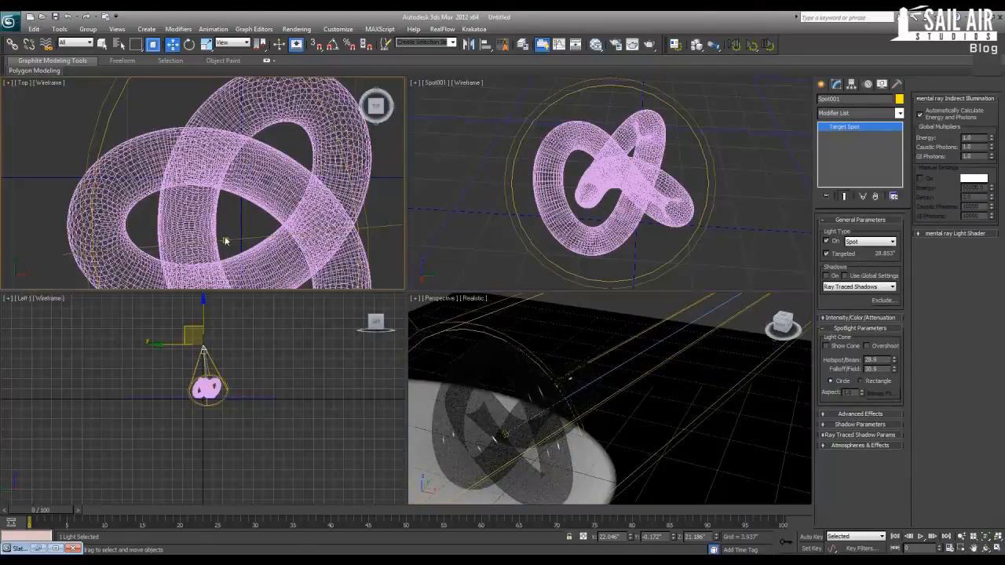
click(225, 240)
scroll(590, 423, down, 5)
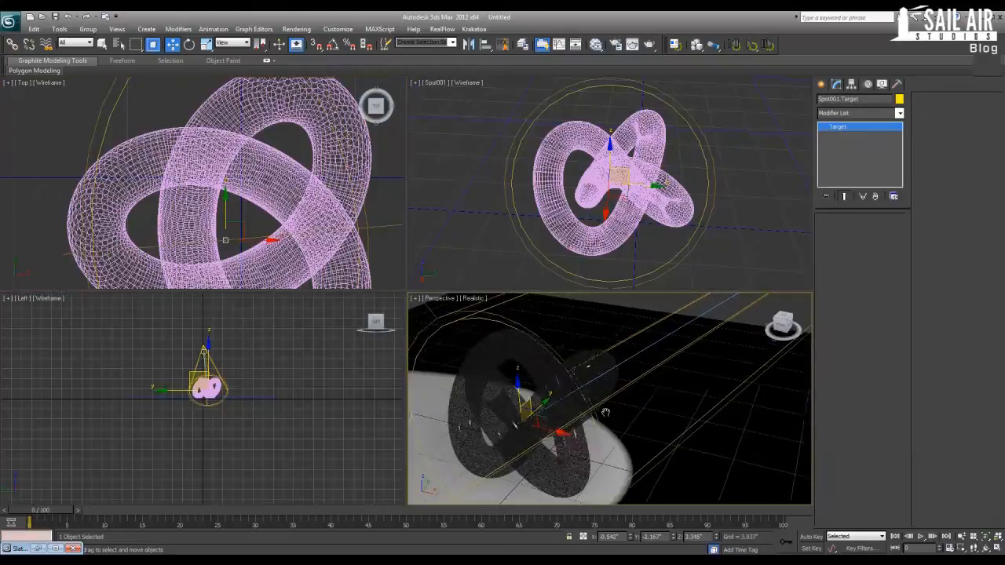
alt+middle_drag(628, 386, 614, 387)
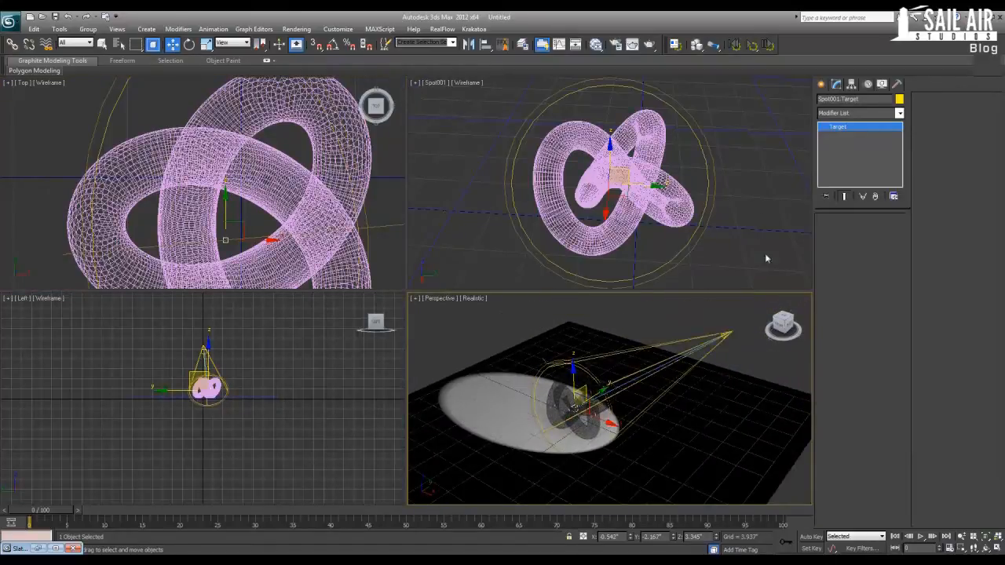
click(723, 335)
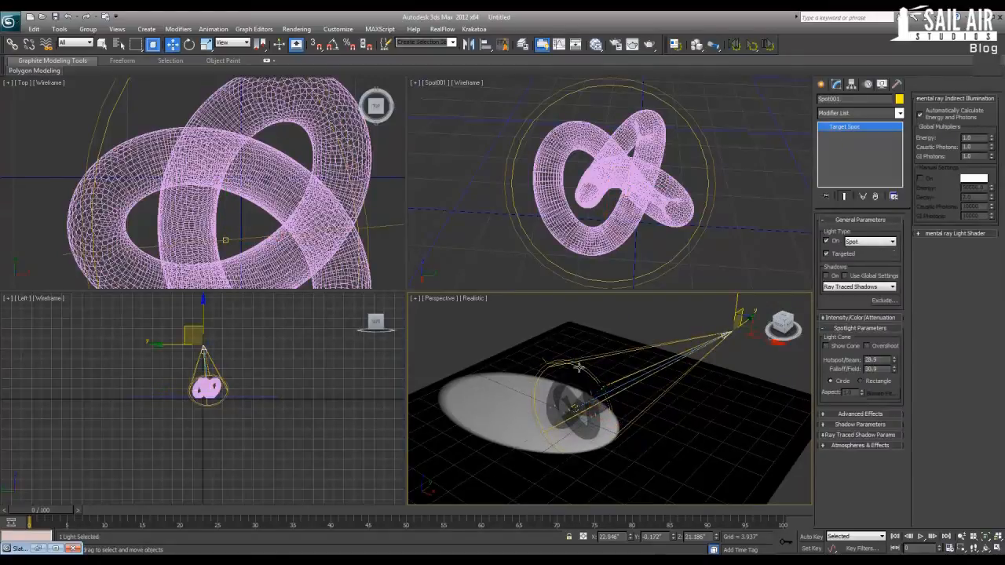
Enlarge the perspective view, select the torus knot and review the final gather and caustics options in the render setup
scroll(569, 379, up, 4)
key(alt+w)
scroll(565, 370, down, 3)
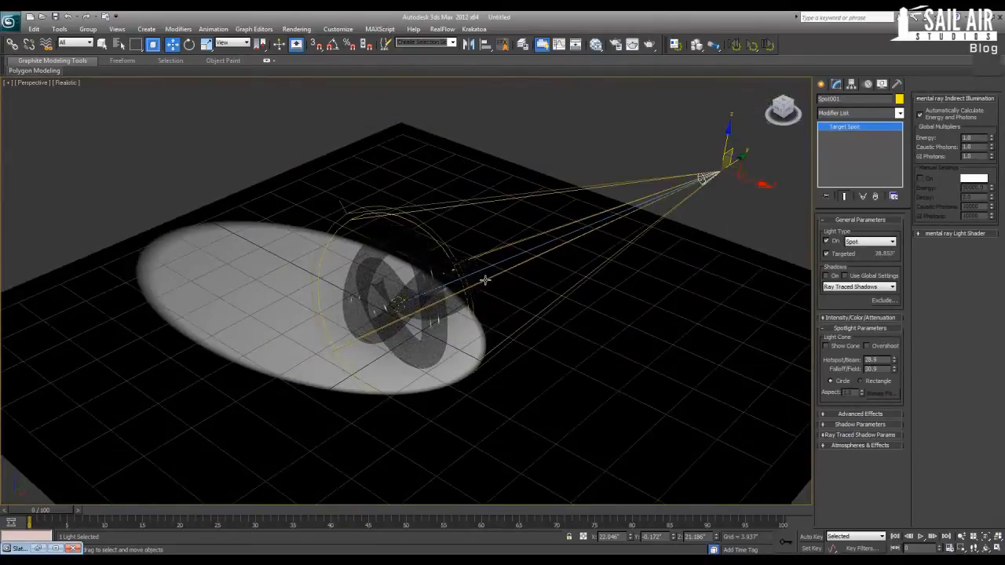
click(431, 281)
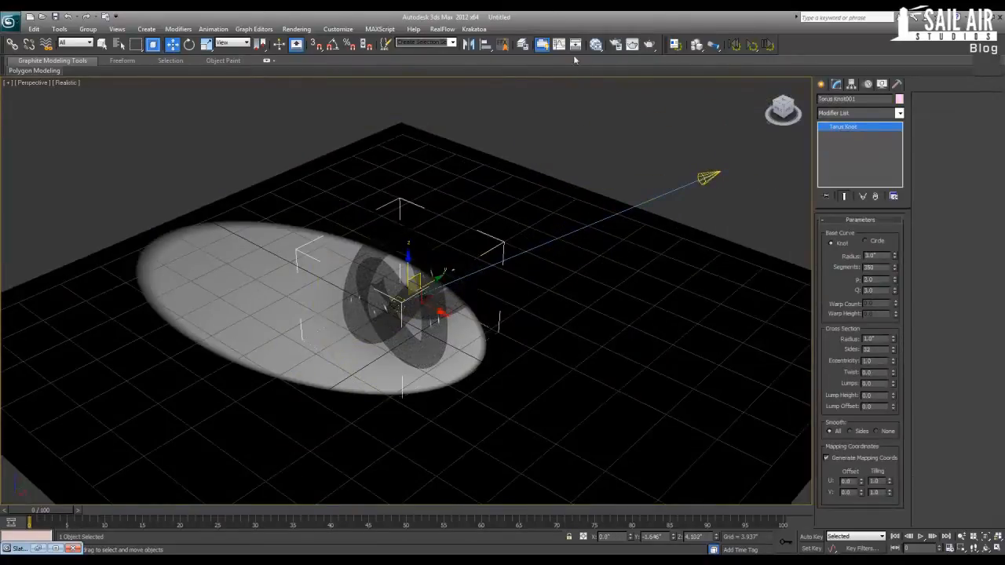
click(618, 46)
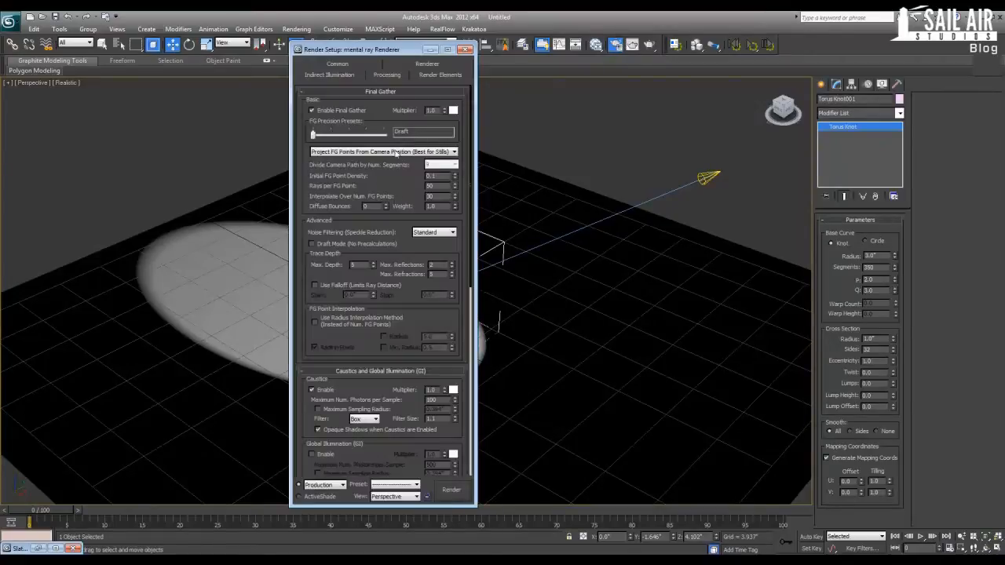
scroll(369, 363, down, 3)
scroll(363, 359, down, 2)
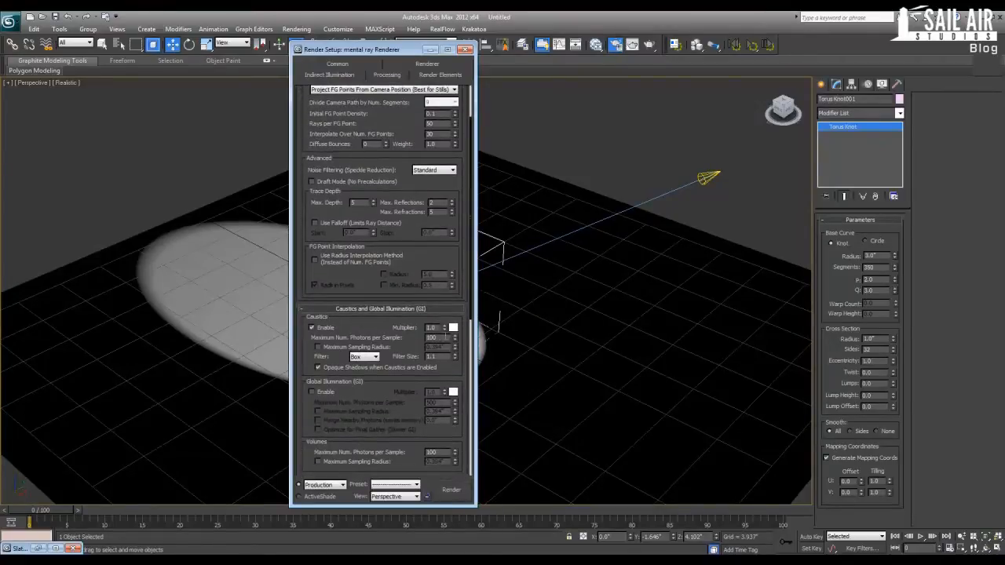
click(465, 50)
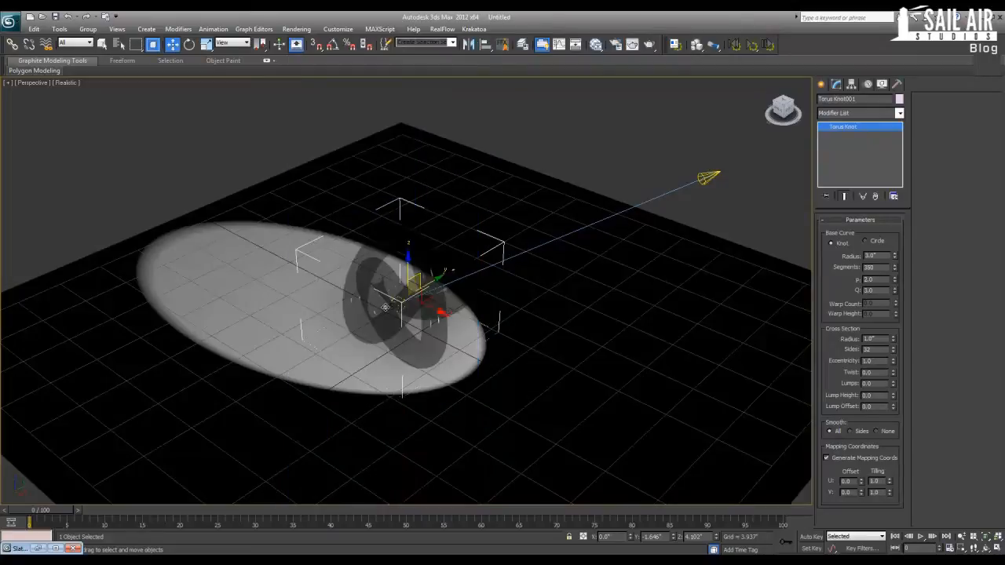
Test-render a closer perspective view of the torus knot and close the rendered frame
key(z)
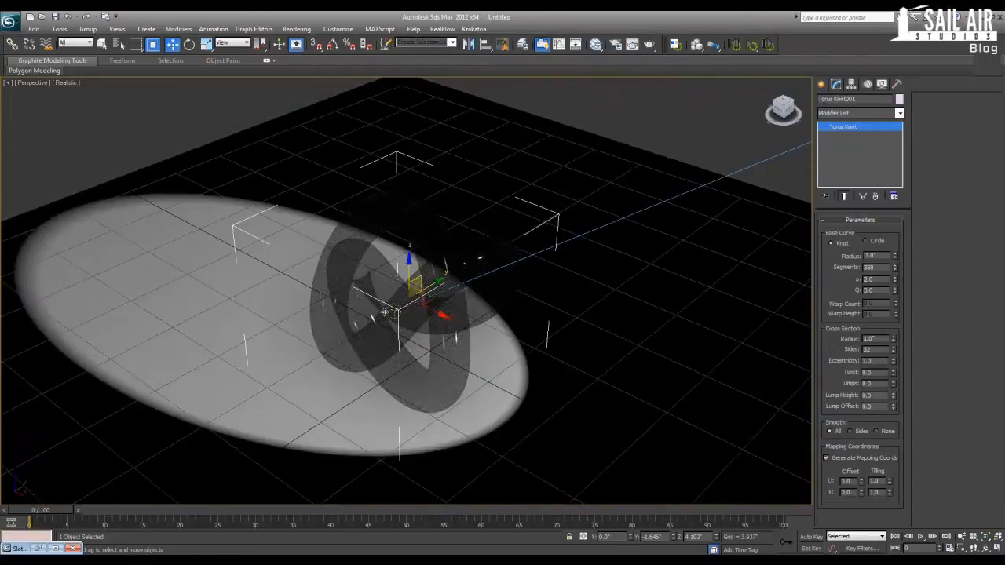
key(shift+q)
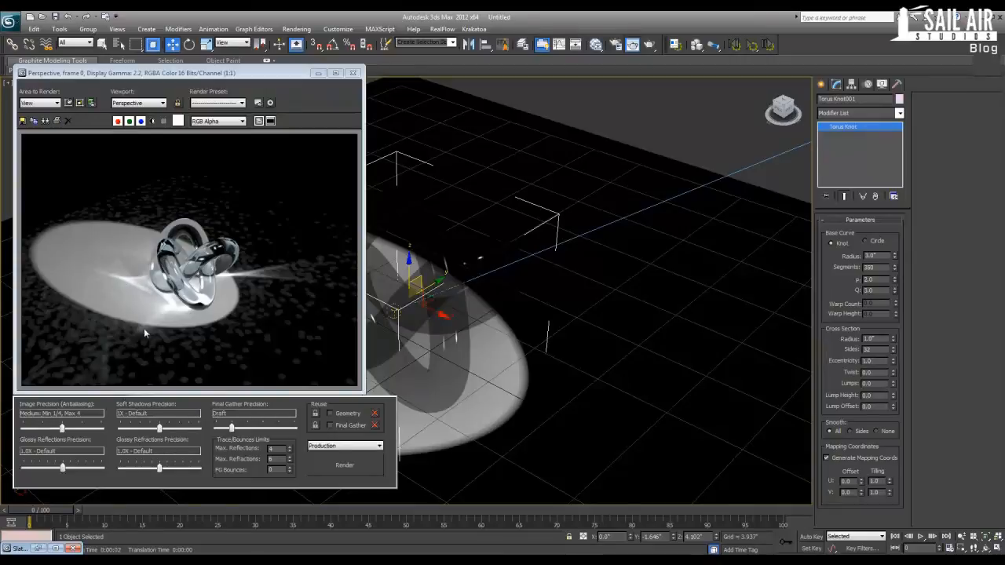
click(352, 73)
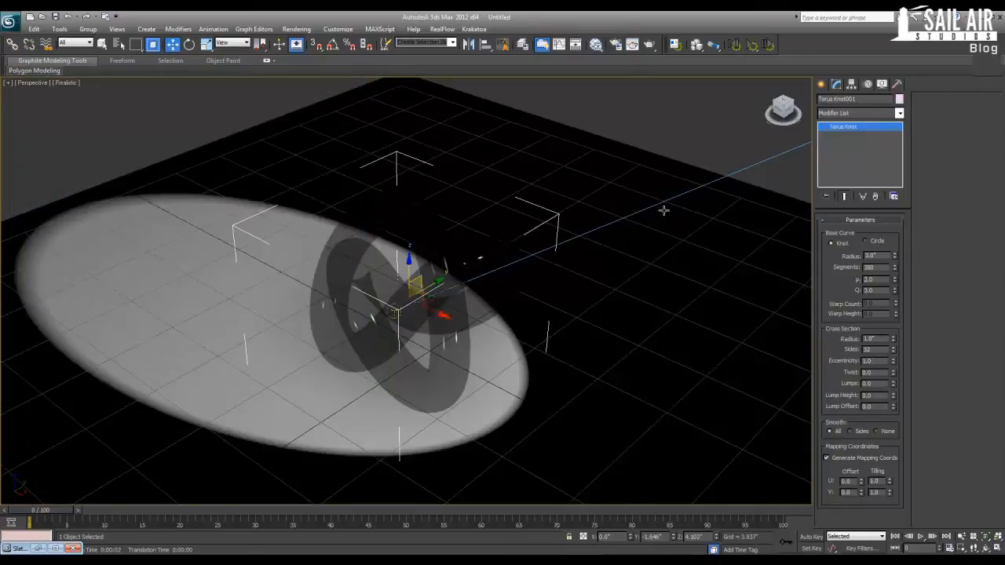
Switch the spotlight from automatic energy and photon calculation to manual settings, and reopen the last rendered frame
scroll(493, 270, down, 3)
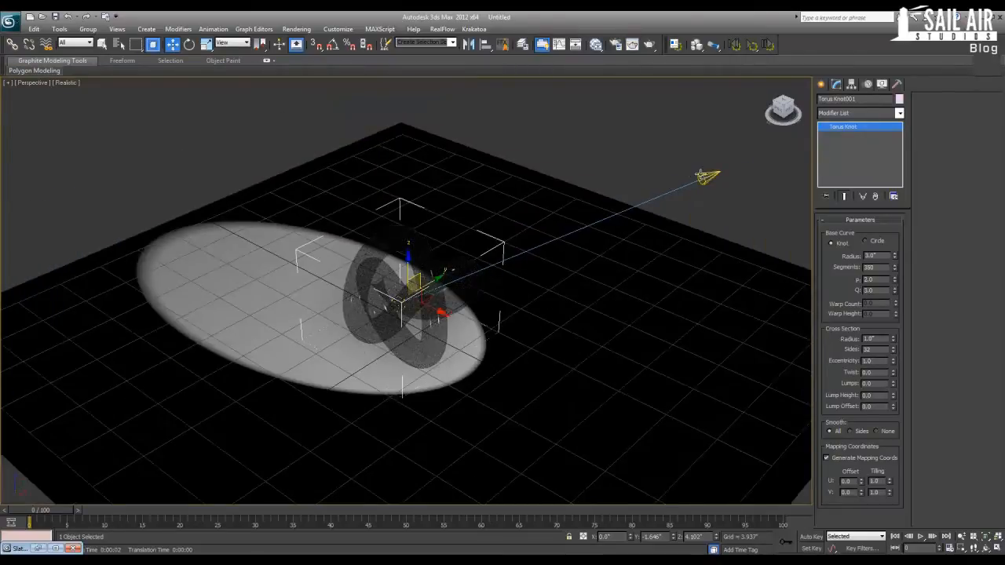
click(708, 177)
click(933, 113)
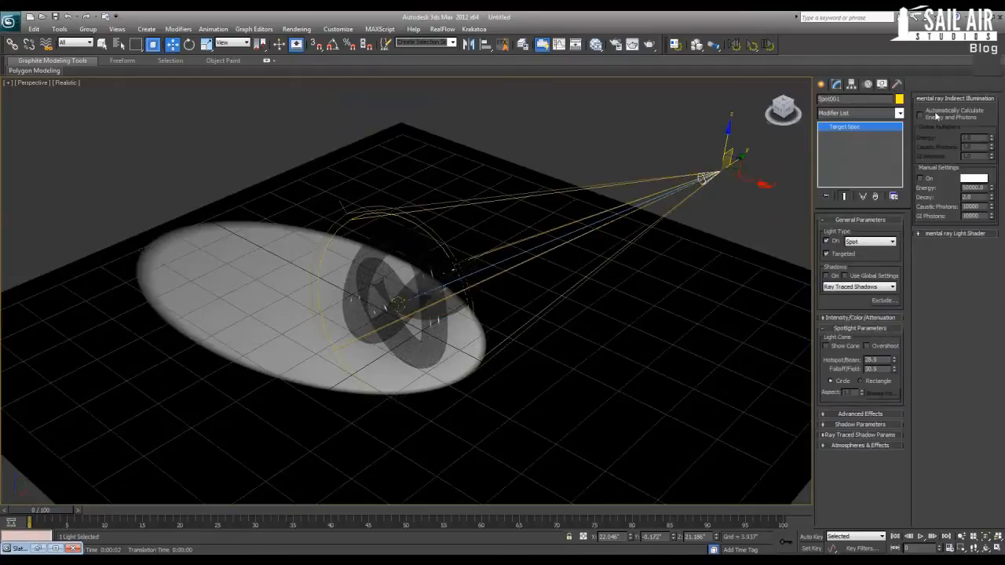
click(924, 179)
double_click(974, 188)
click(632, 45)
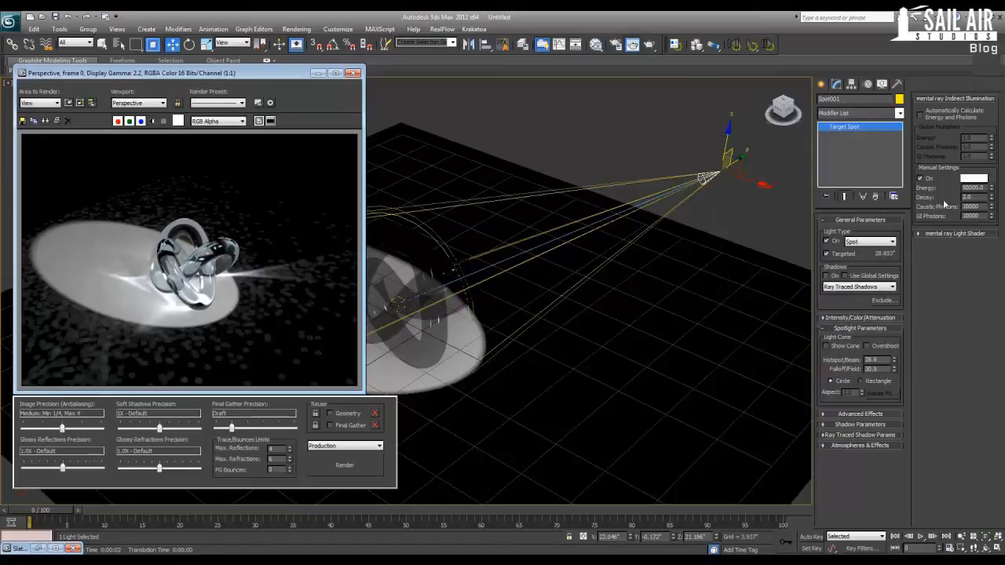
Set the spotlight's manual photon energy to 2500
double_click(974, 188)
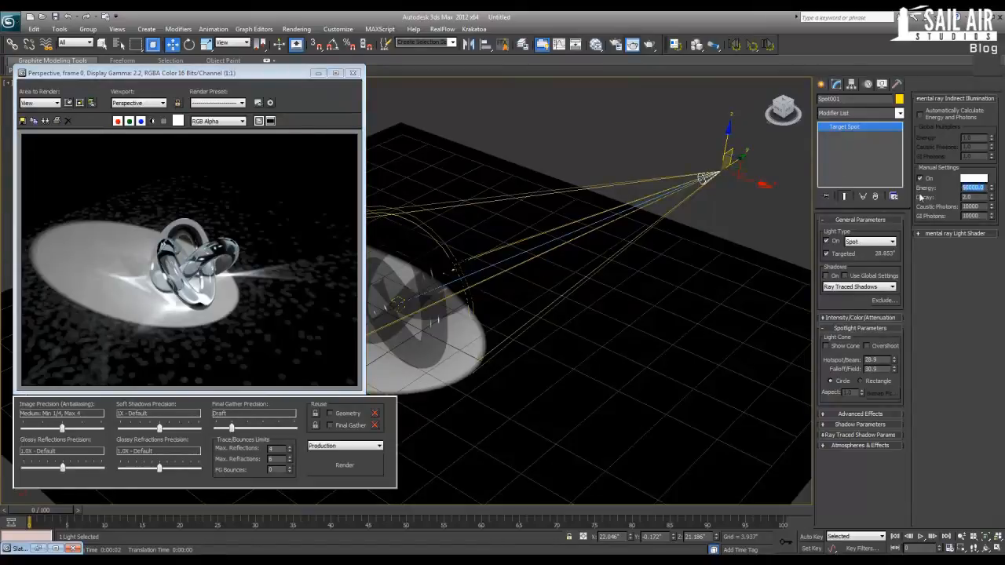
text(25)
key(Return)
key(F9)
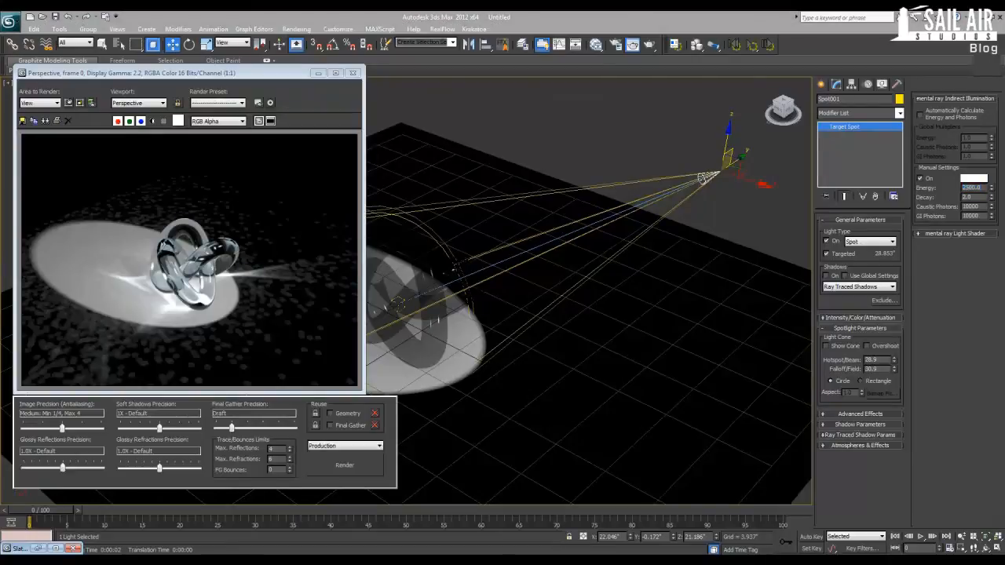
Set the spotlight's caustic photons to 1000000 and its GI photons to 0
double_click(977, 206)
text(10)
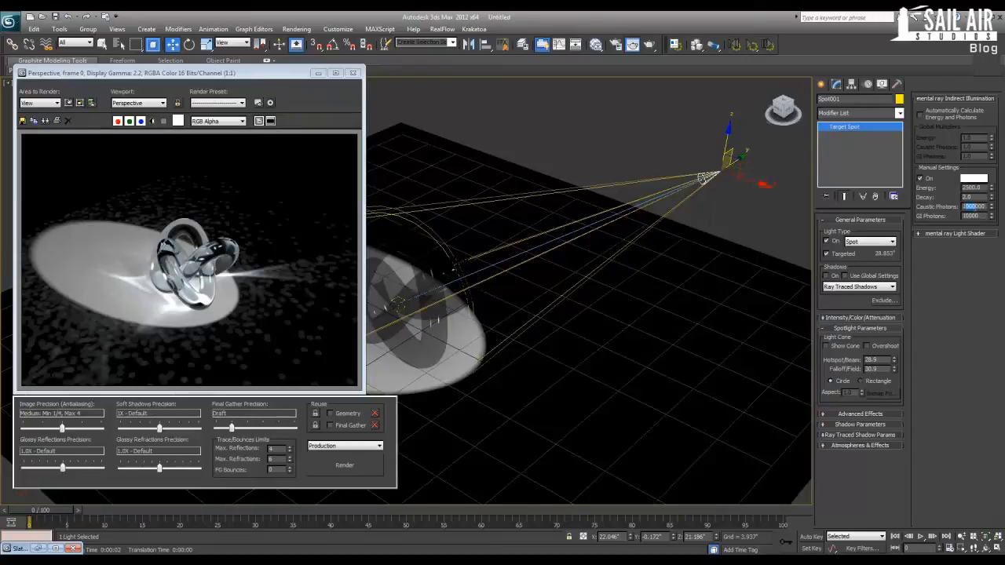
click(986, 206)
key(Return)
key(Tab)
Render the perspective view with the manual photon settings and close the rendered frame
click(700, 166)
click(706, 177)
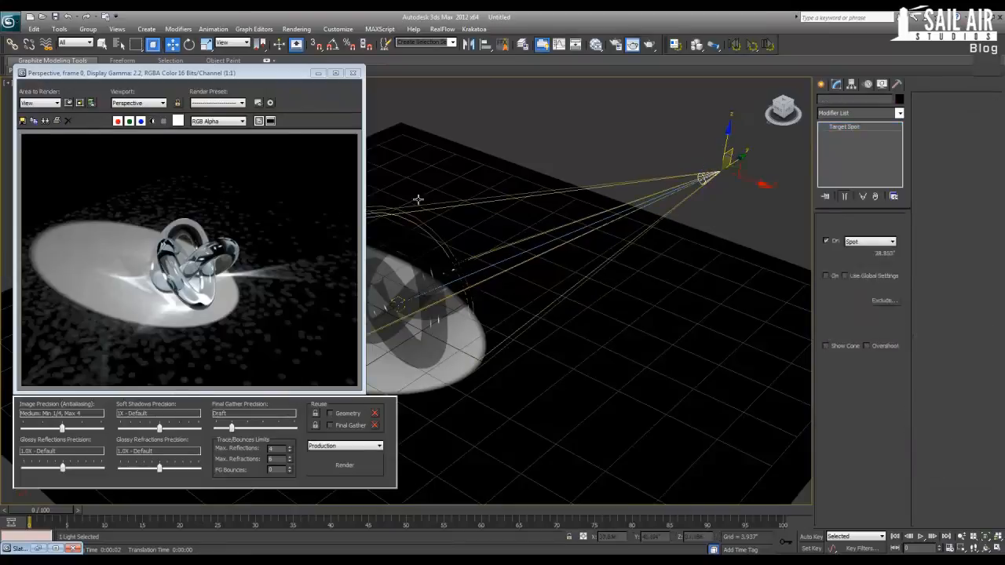
click(350, 464)
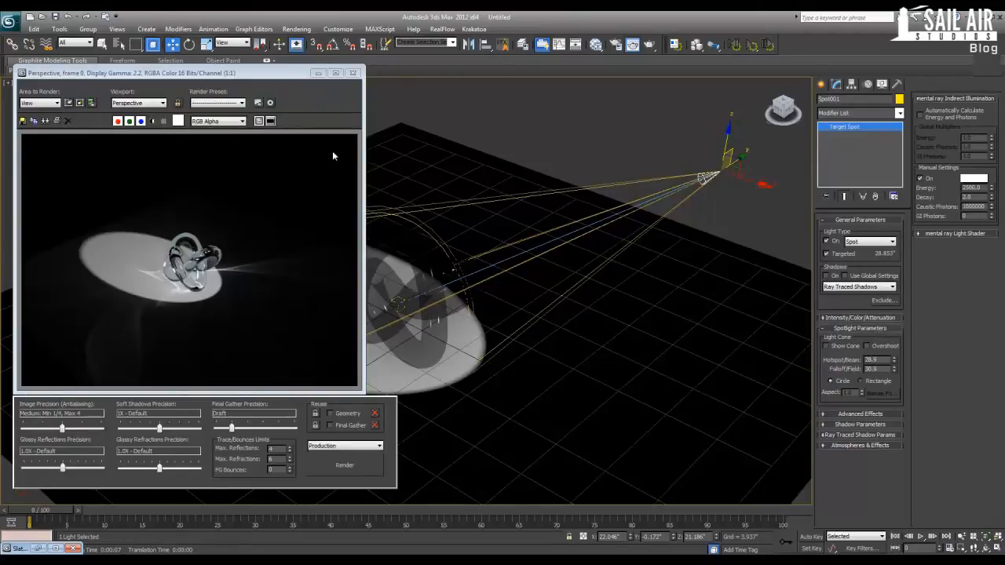
click(353, 73)
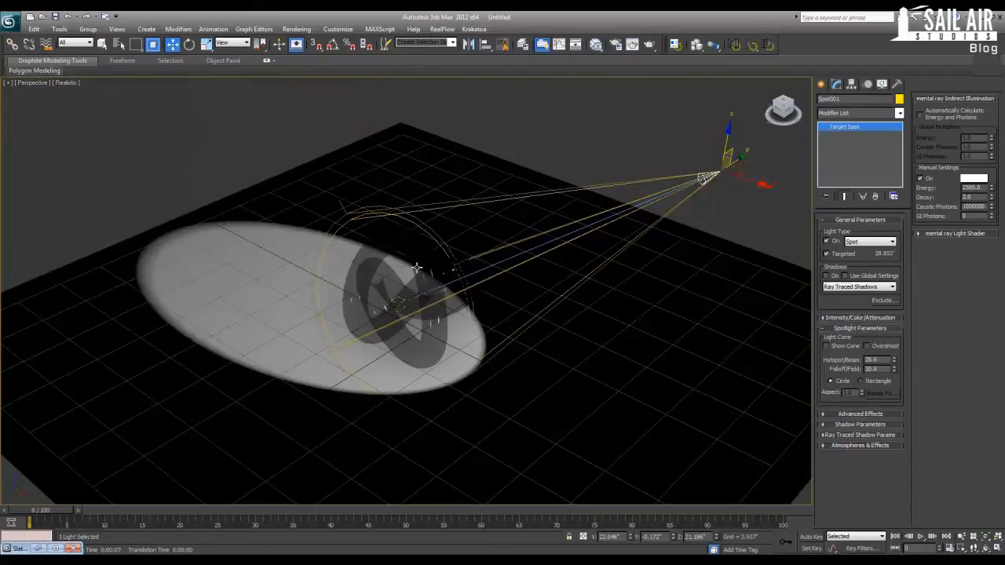
Create a Daylight system centred near the torus knot, accepting the recommended mr Photographic Exposure Control at EV 15
scroll(419, 268, down, 3)
alt+middle_drag(419, 268, 480, 303)
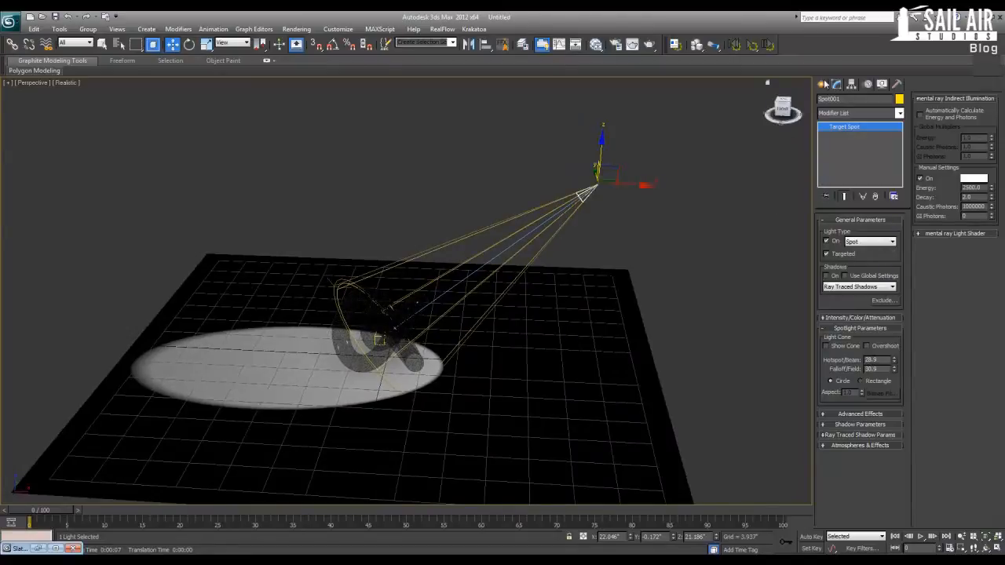
click(822, 84)
click(901, 101)
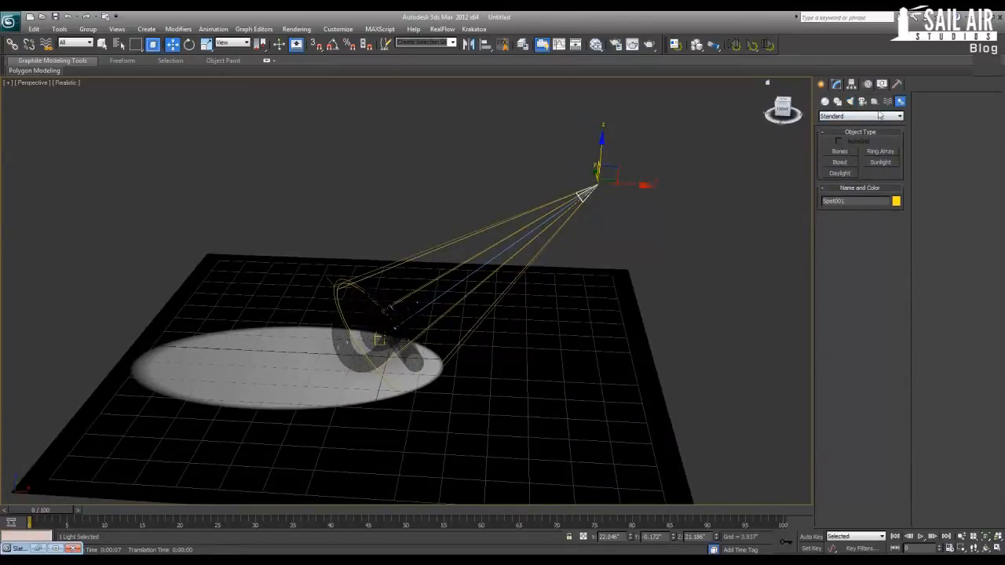
click(839, 173)
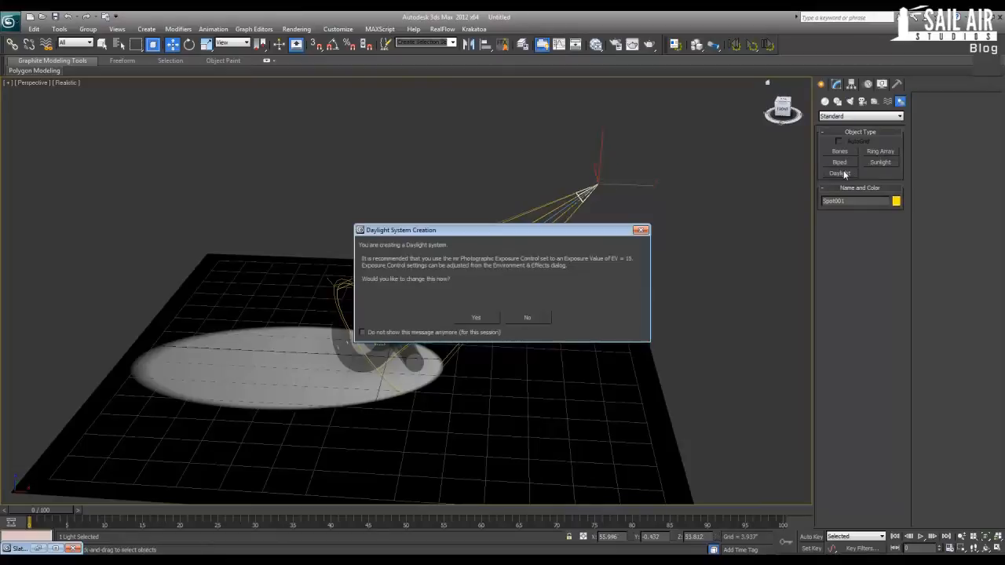
click(474, 318)
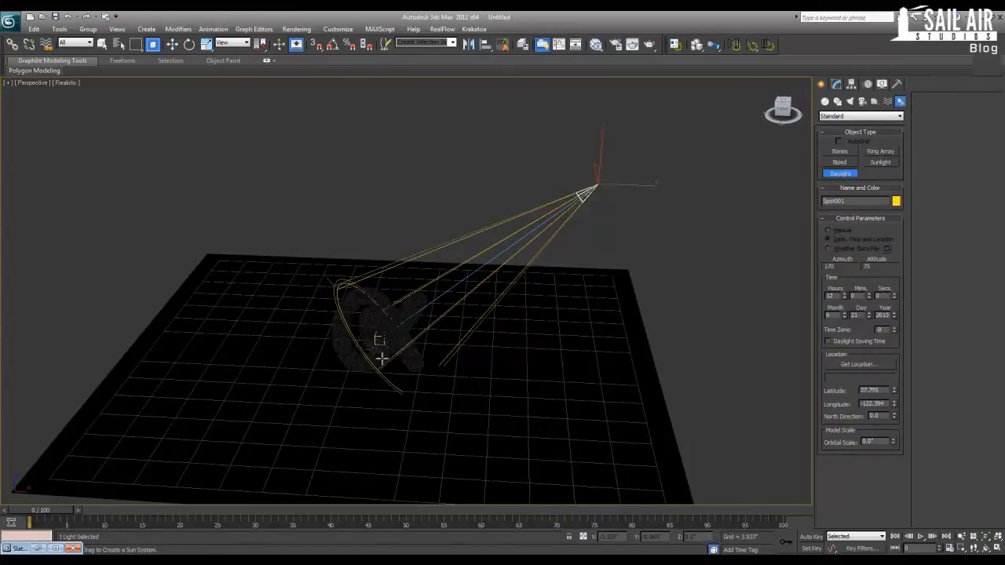
drag(389, 366, 396, 372)
click(629, 170)
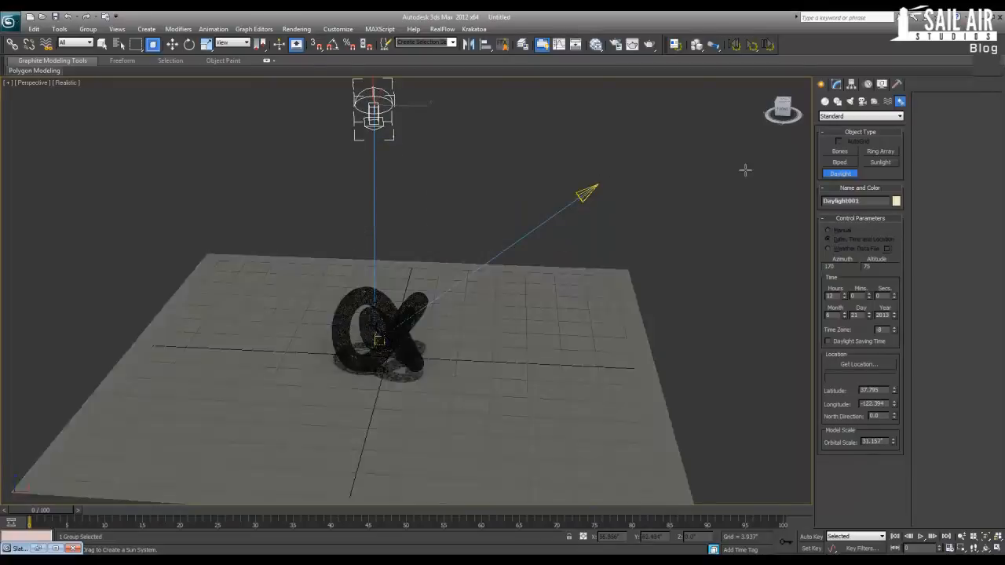
right_click(549, 197)
Return to the four-view layout, change the spotlight viewport to the Front view and frame the daylight in the Top view
alt+middle_drag(422, 218, 559, 182)
right_click(518, 205)
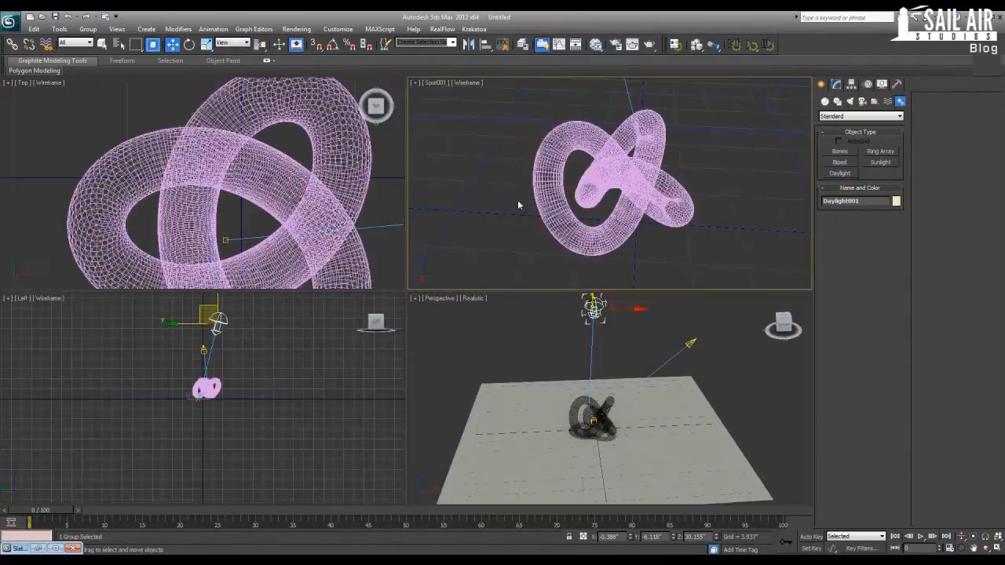
key(f)
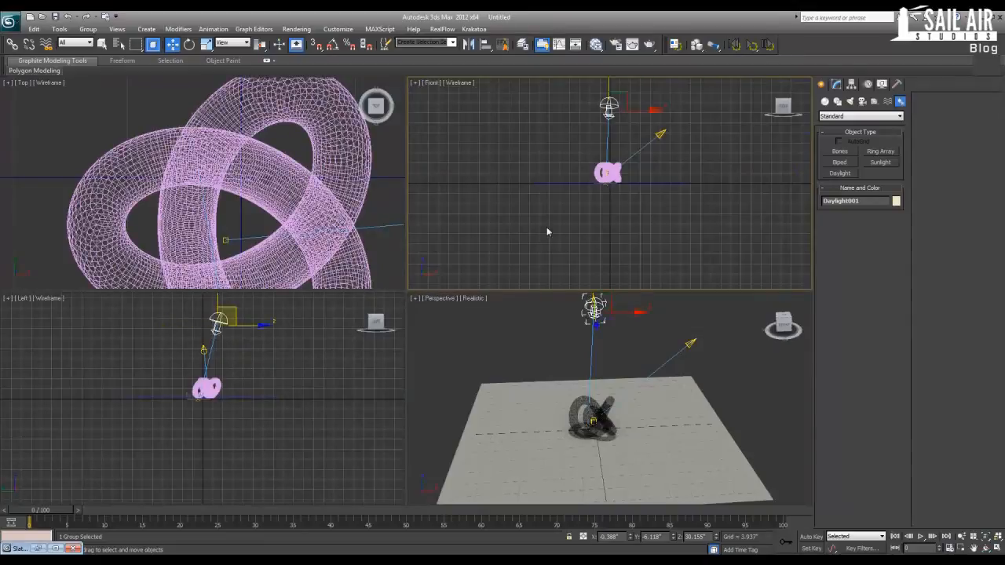
scroll(644, 125, up, 3)
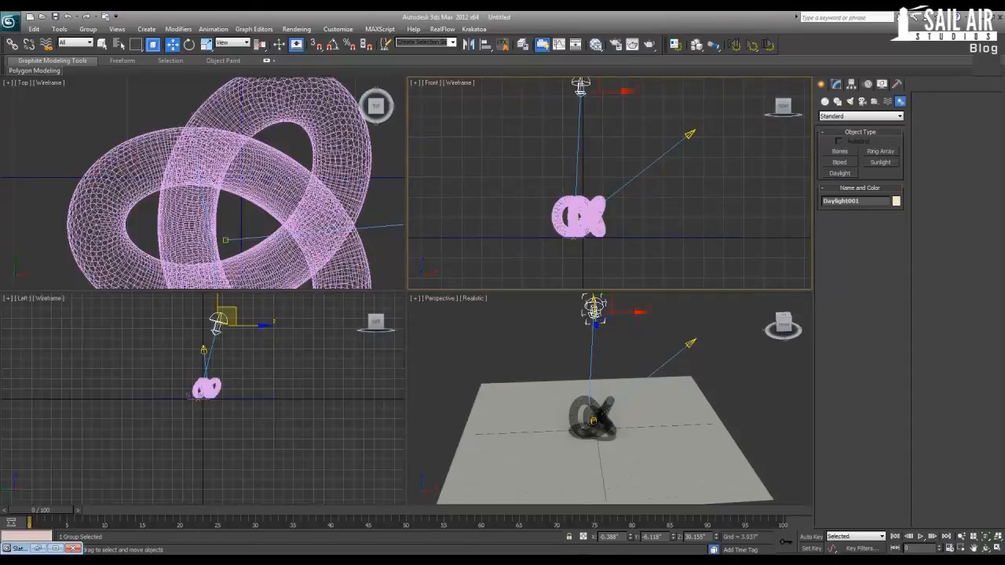
scroll(211, 198, down, 10)
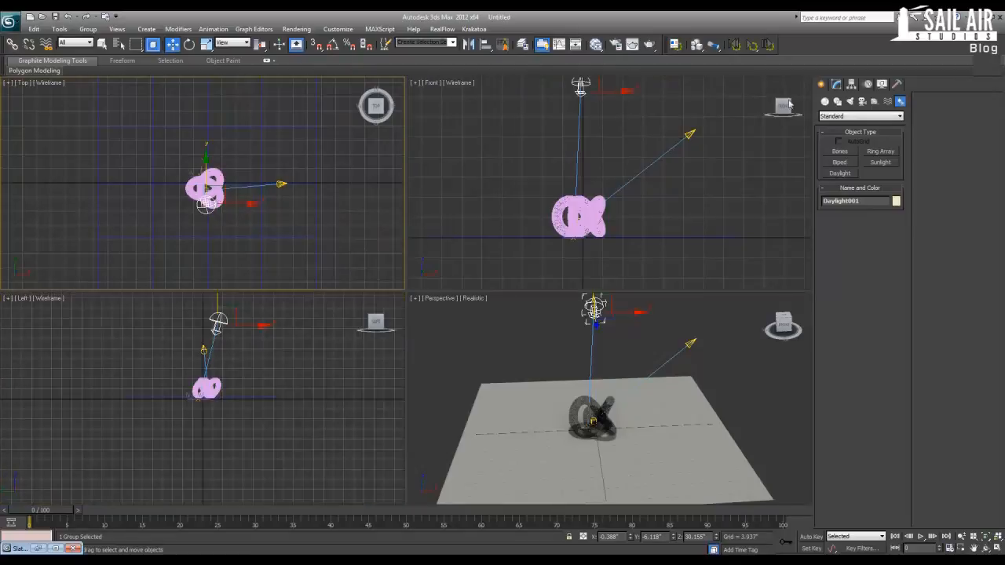
Set the daylight's time to 8 hours so the sun lines up near the spotlight
click(836, 84)
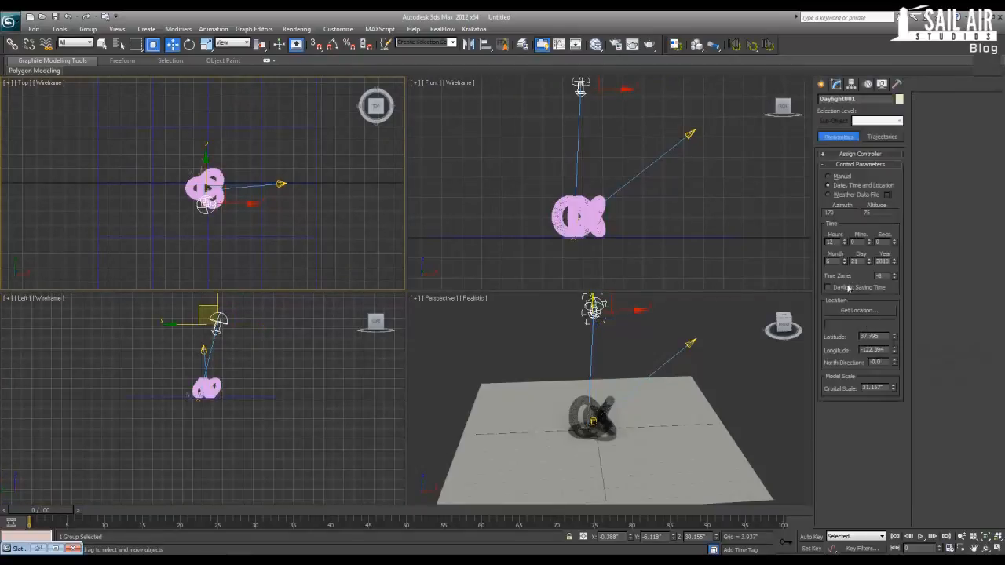
click(847, 245)
click(845, 244)
click(844, 244)
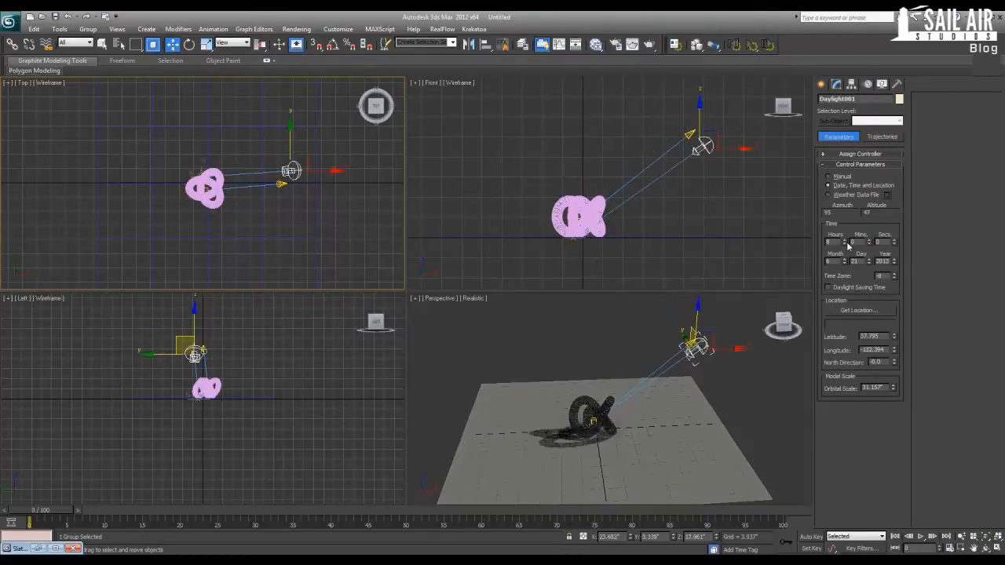
Set the daylight's time to 8 hours 30 minutes
click(845, 244)
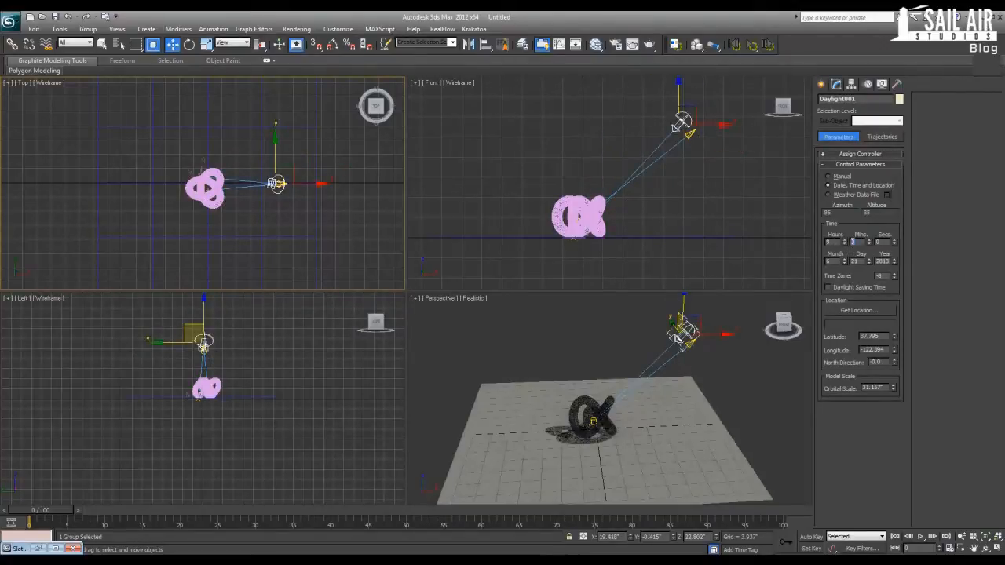
click(845, 245)
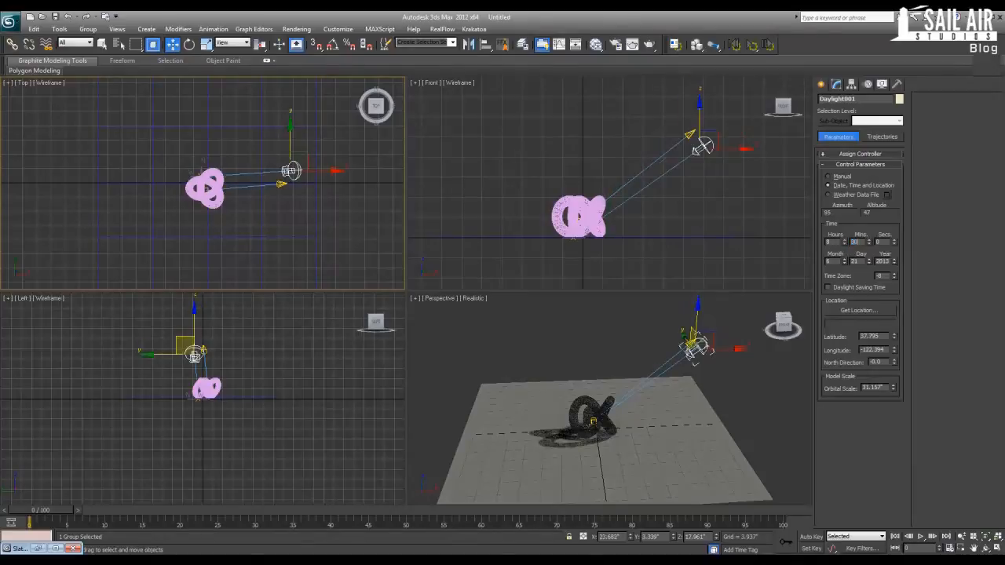
text(20)
key(Return)
Move the daylight's compass to the middle of the torus knot in the Top view
scroll(263, 149, up, 5)
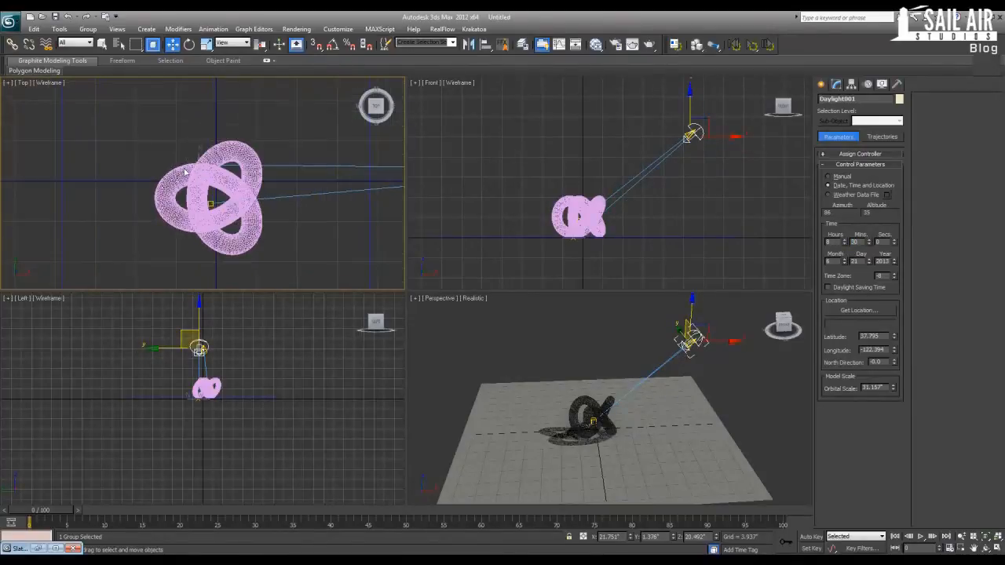
click(197, 155)
drag(197, 155, 206, 197)
scroll(291, 213, down, 2)
middle_drag(291, 213, 232, 212)
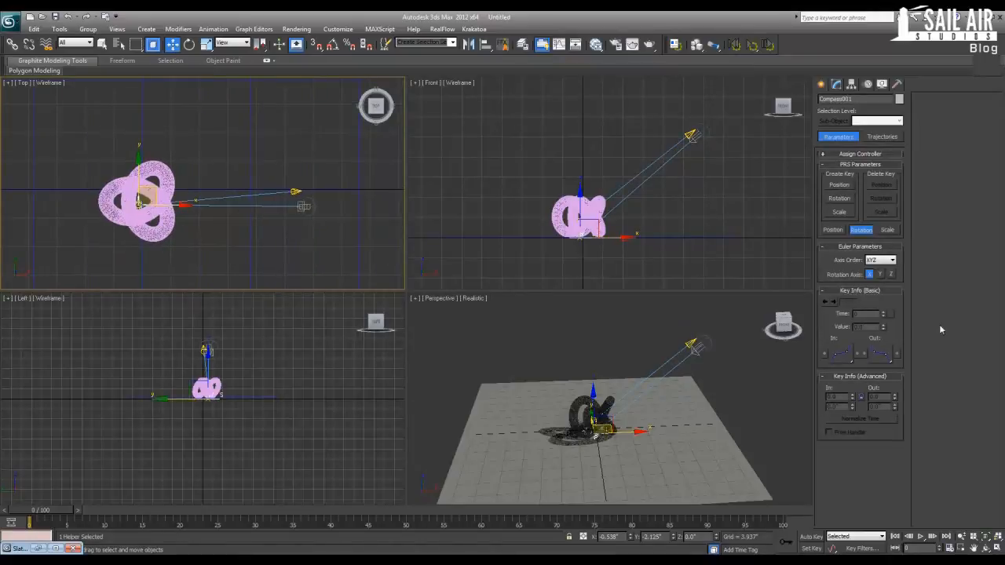
Set the daylight's north direction to 354 so the sun lines up with the spotlight in the Top view
click(307, 211)
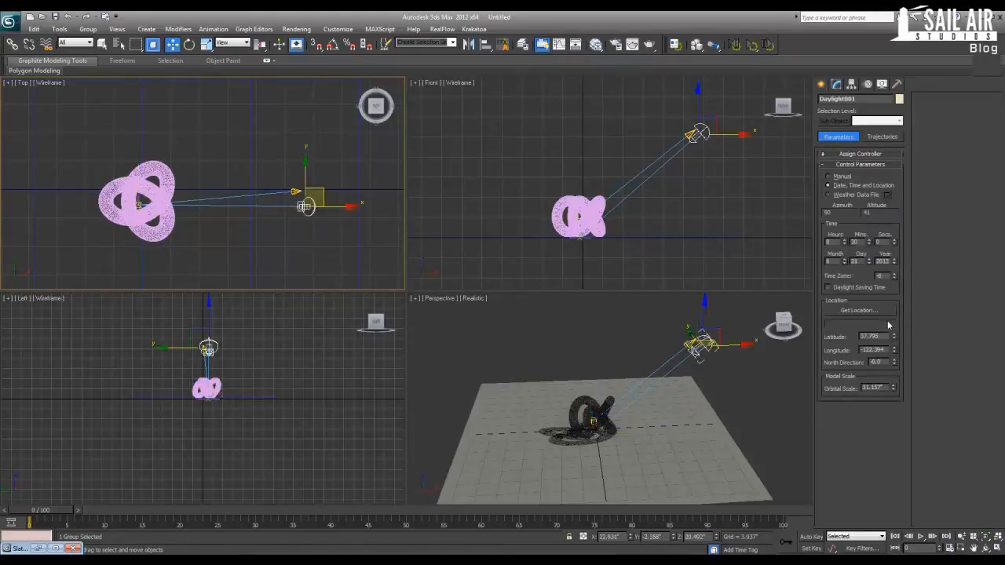
drag(893, 364, 882, 176)
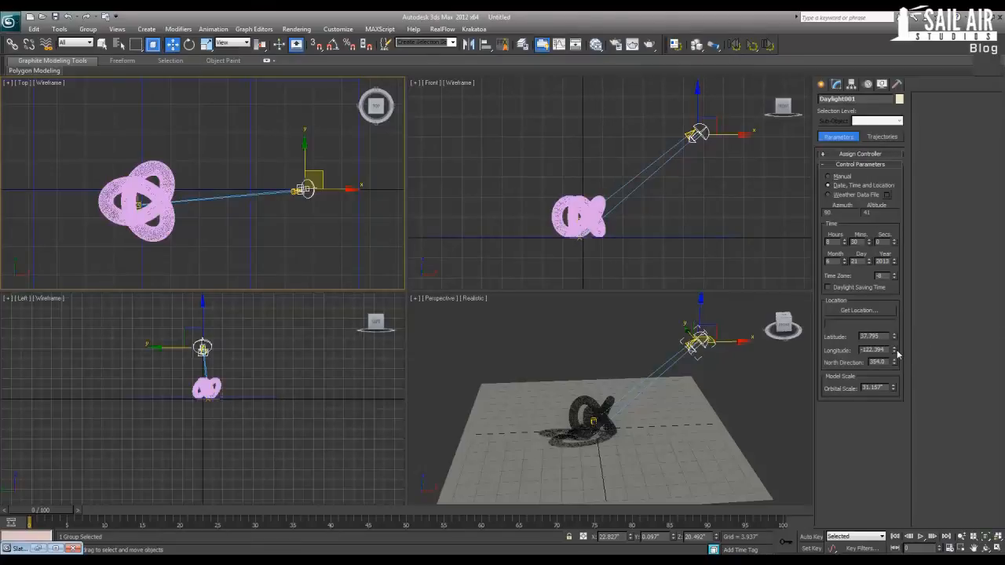
double_click(885, 278)
Reselect the daylight in the Perspective view and go from its light parameters to its position setup
alt+middle_drag(656, 378, 646, 378)
click(729, 372)
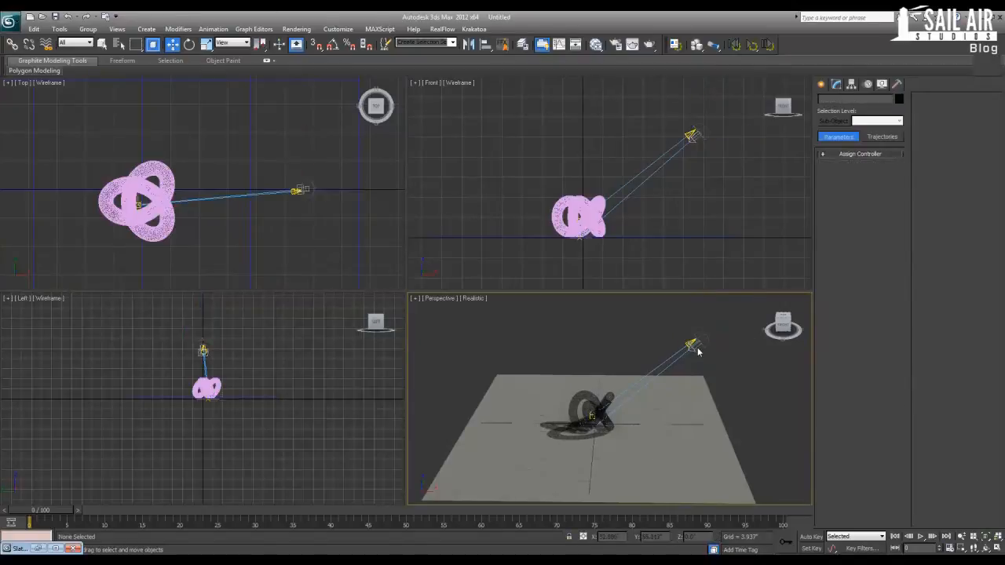
click(694, 346)
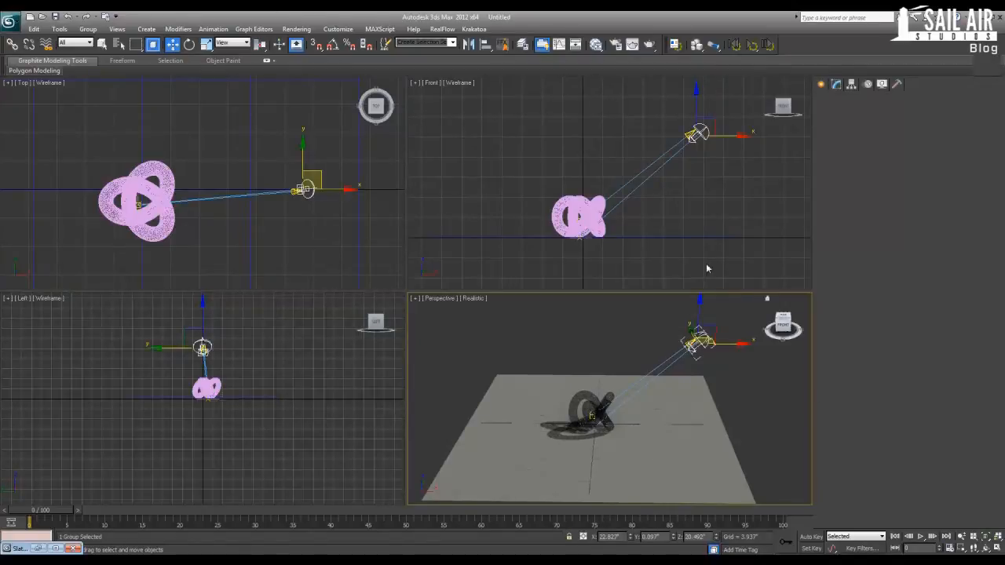
click(873, 325)
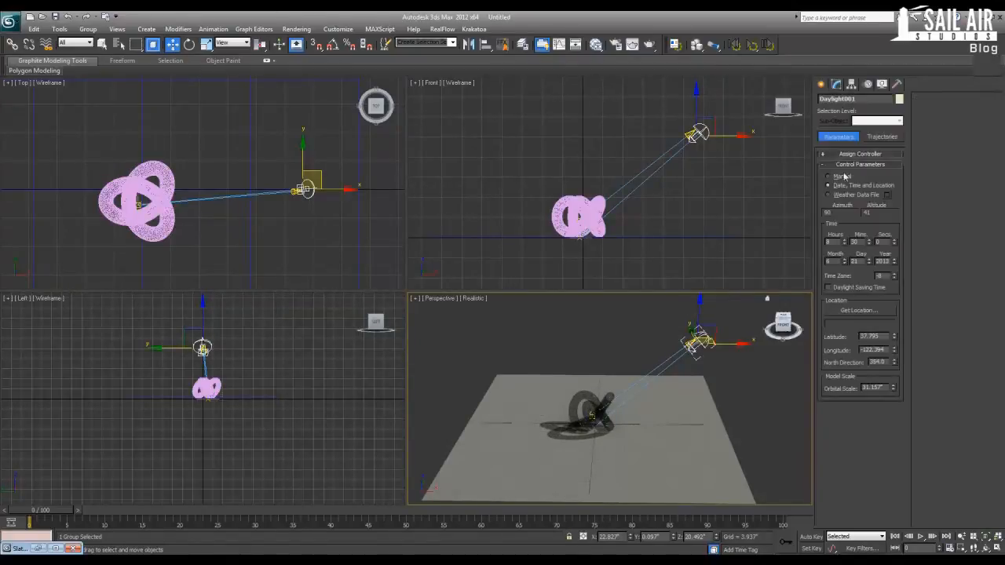
click(838, 84)
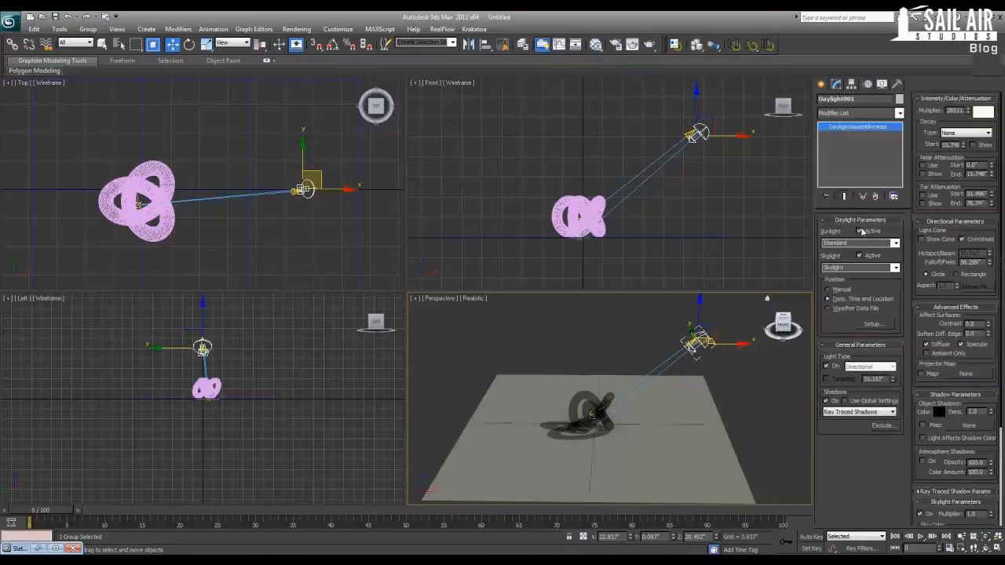
click(871, 324)
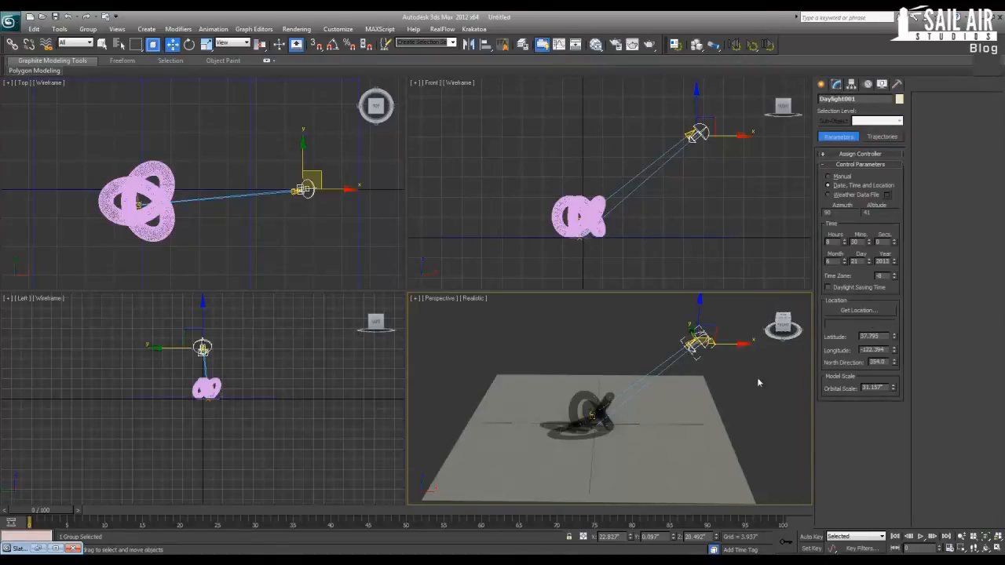
Render the torus knot from a closer angle in the maximized Perspective view and close the rendered frame
click(730, 401)
alt+middle_drag(730, 400, 628, 393)
scroll(566, 392, up, 5)
middle_drag(542, 408, 502, 359)
key(alt+w)
middle_drag(398, 330, 480, 353)
scroll(478, 352, up, 4)
scroll(475, 352, down, 4)
scroll(476, 351, up, 4)
key(shift+q)
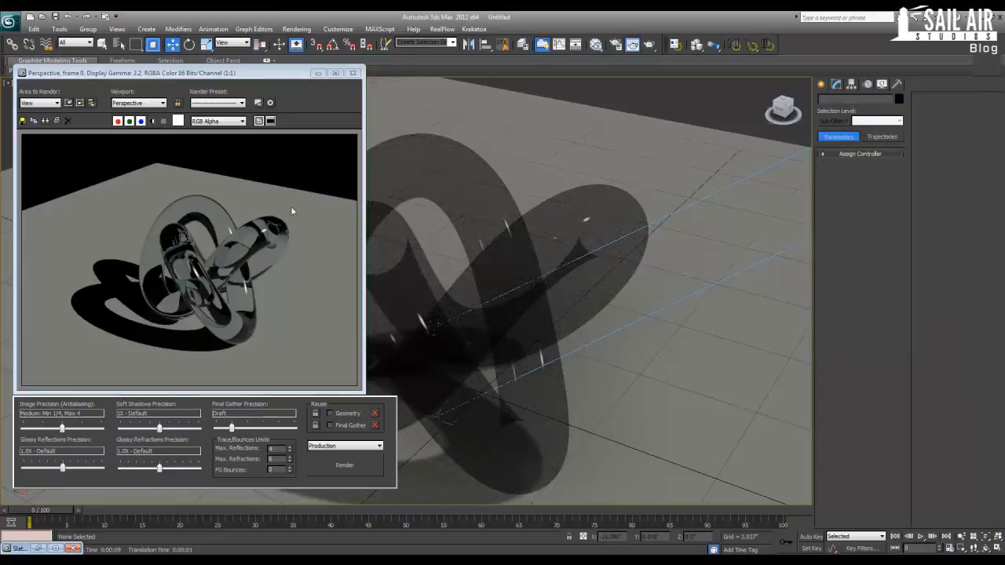
click(354, 73)
Set the daylight's sunlight to mr Sun and its skylight to mr Sky, accepting the mr Physical Sky environment map
scroll(689, 225, down, 8)
click(770, 142)
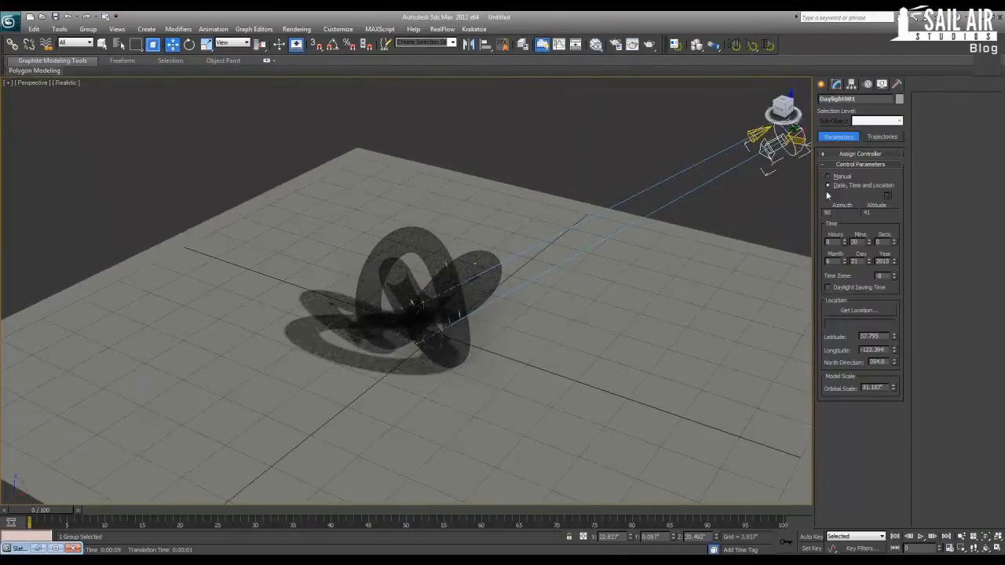
click(894, 242)
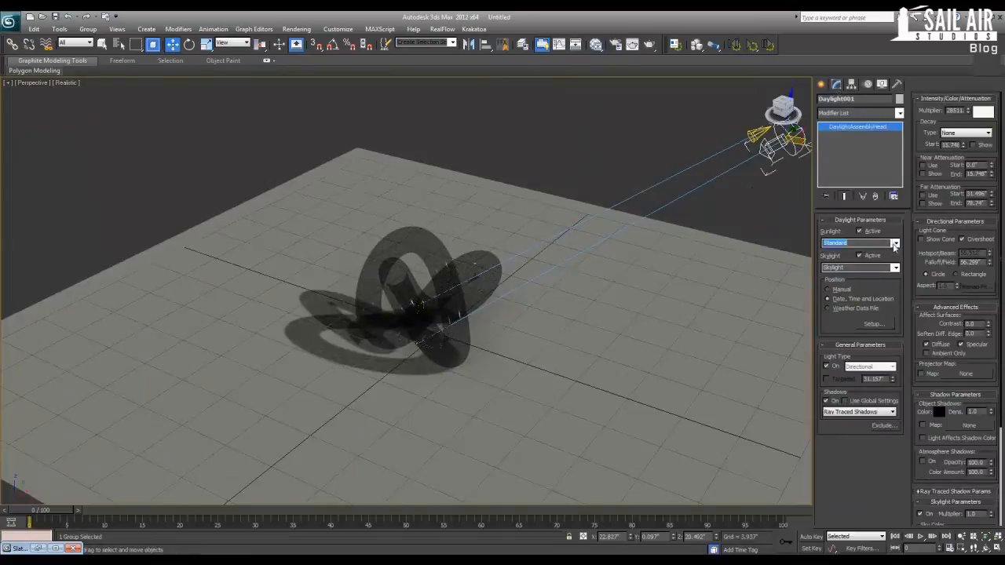
click(873, 269)
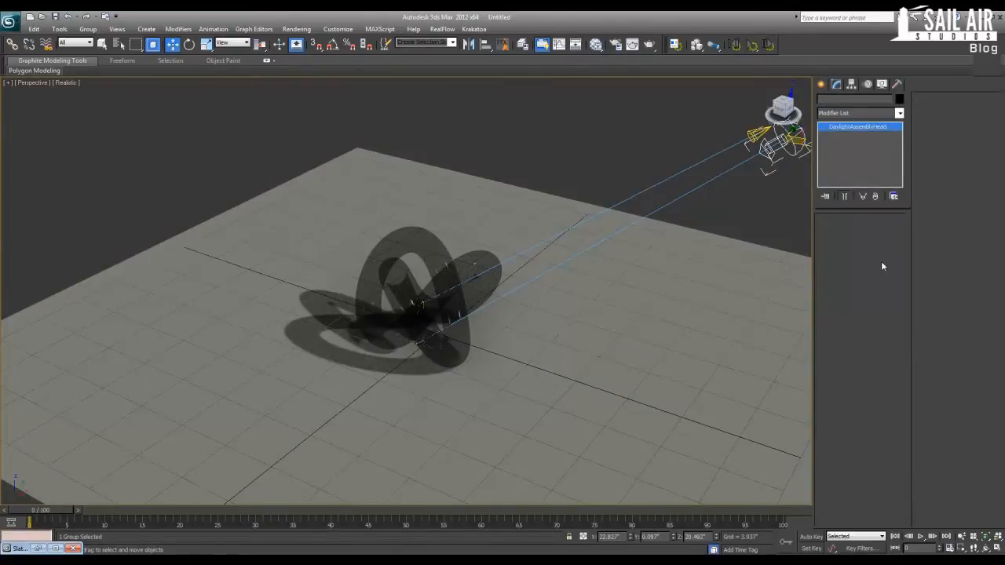
click(893, 267)
click(876, 292)
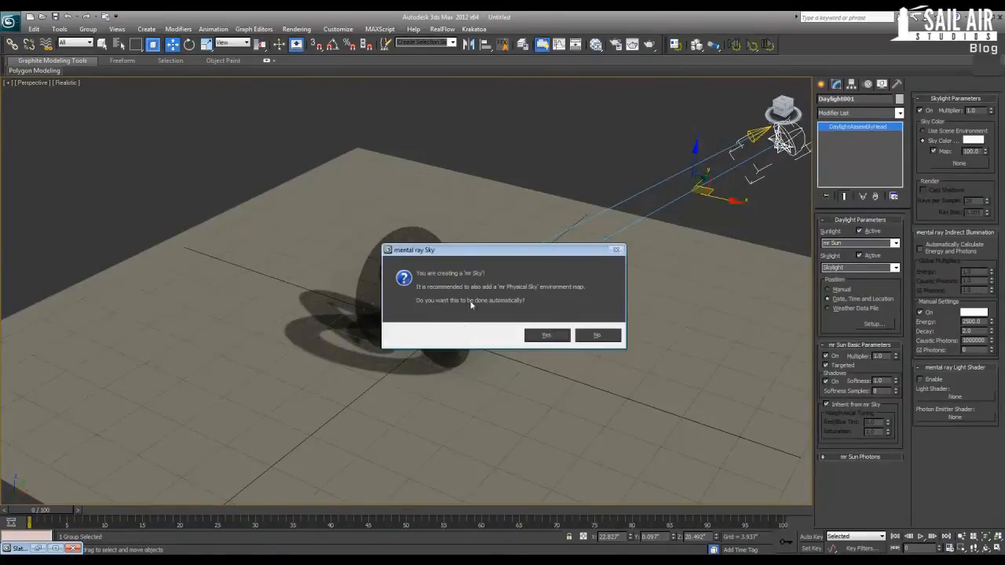
click(548, 335)
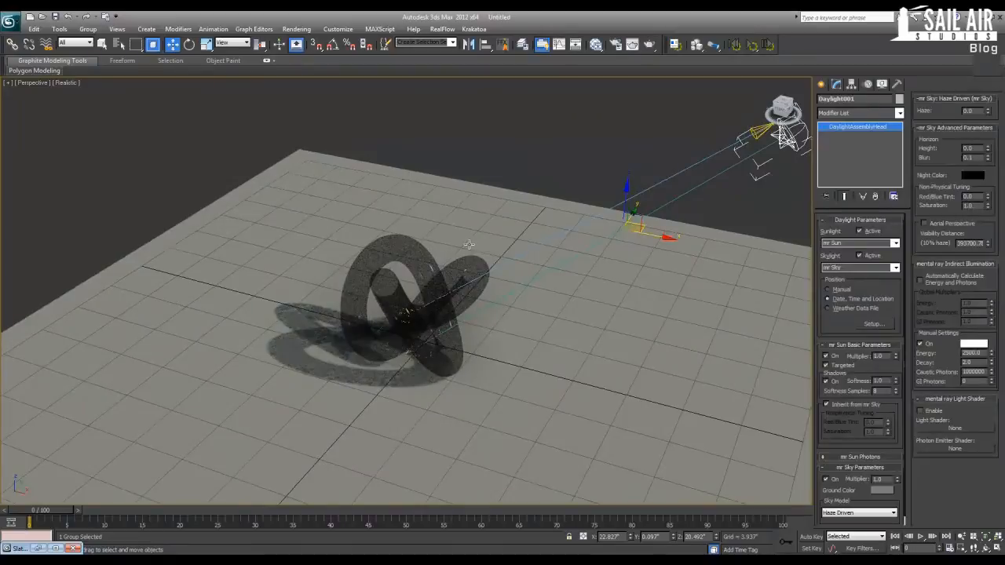
Examine the environment map slot and locate mr Physical Sky among the mental ray maps without changing the assignment
key(8)
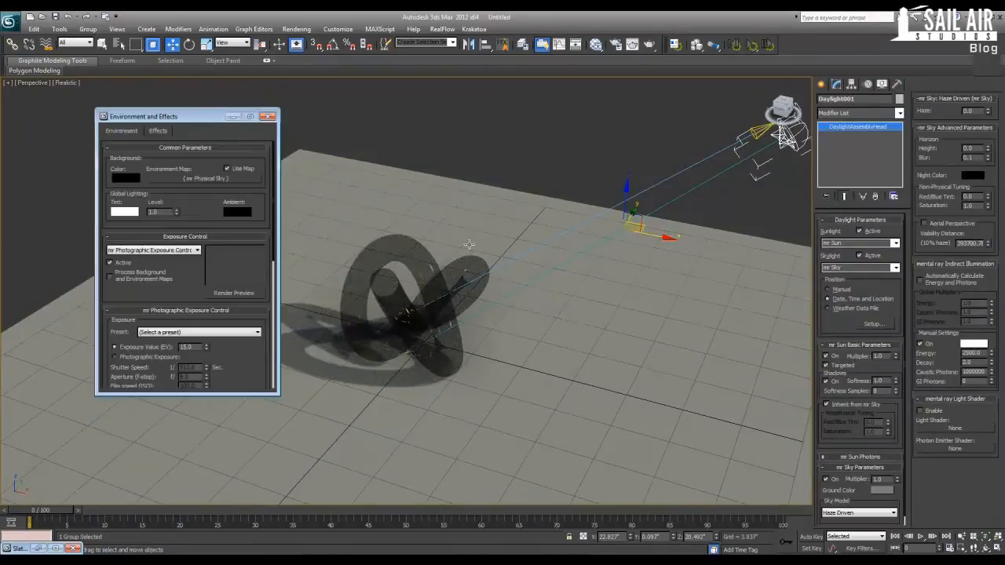
click(211, 180)
scroll(498, 303, down, 10)
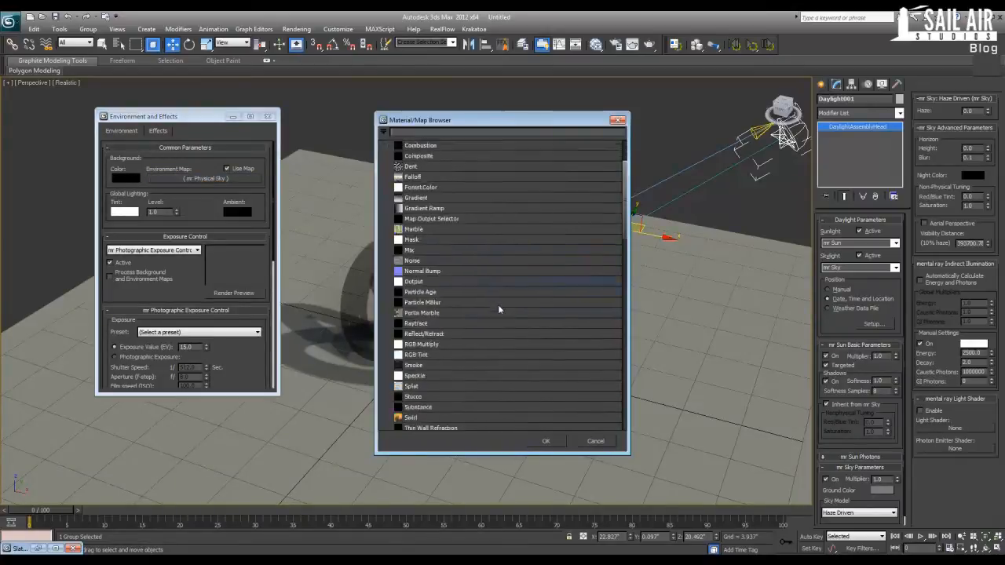
scroll(516, 348, down, 6)
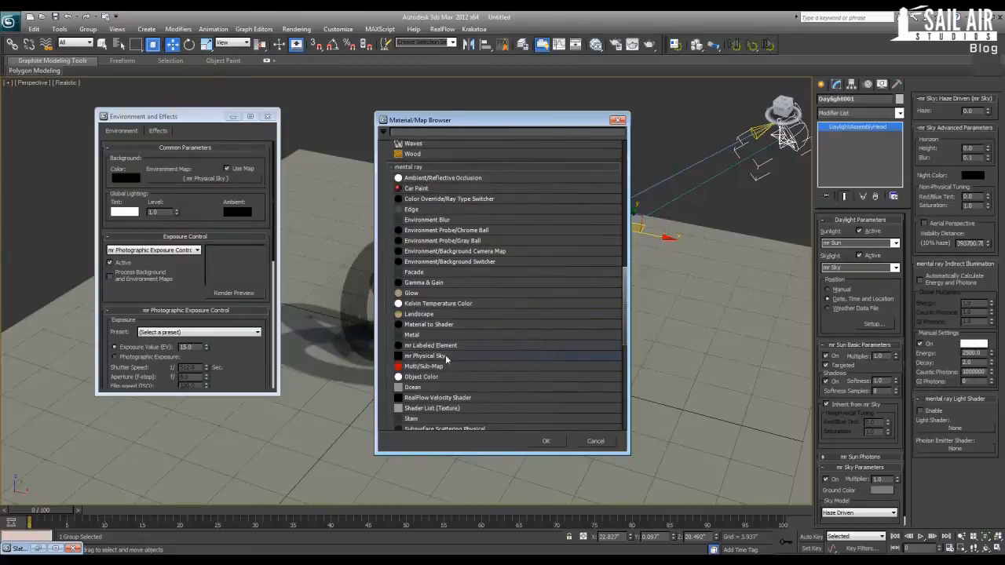
click(603, 442)
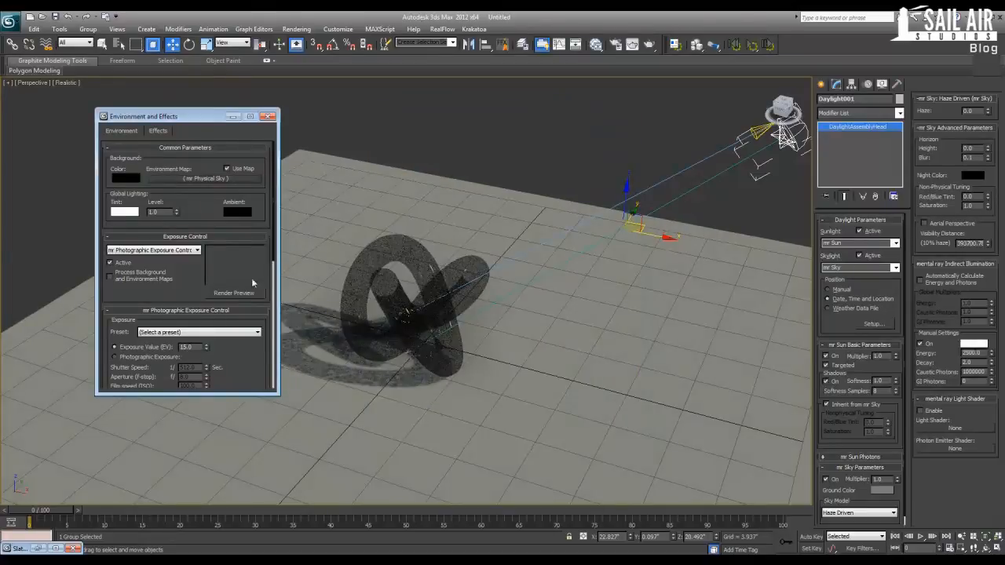
click(267, 116)
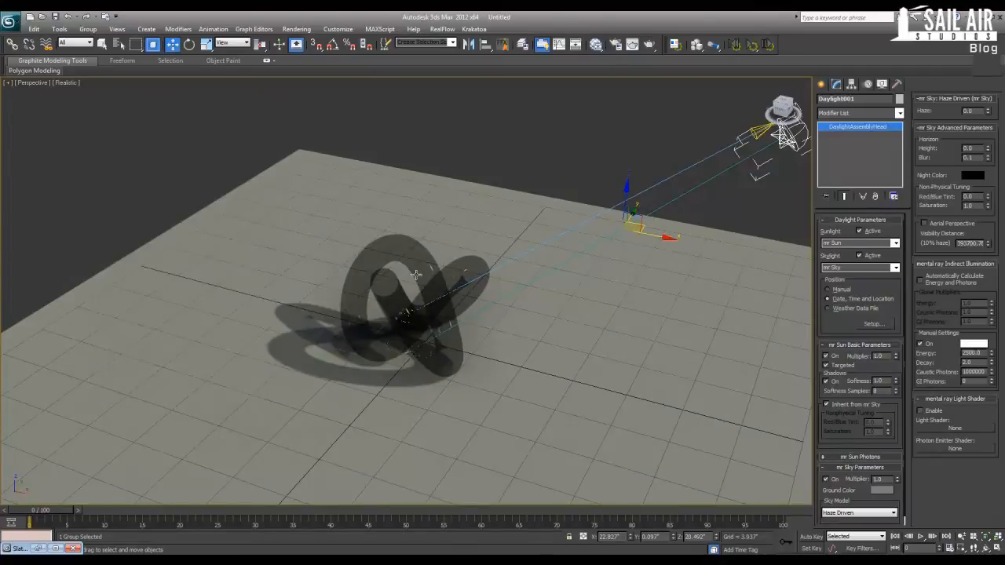
Render the Perspective view with the mr Sun and mr Sky lighting and close the rendered frame
alt+middle_drag(416, 276, 401, 288)
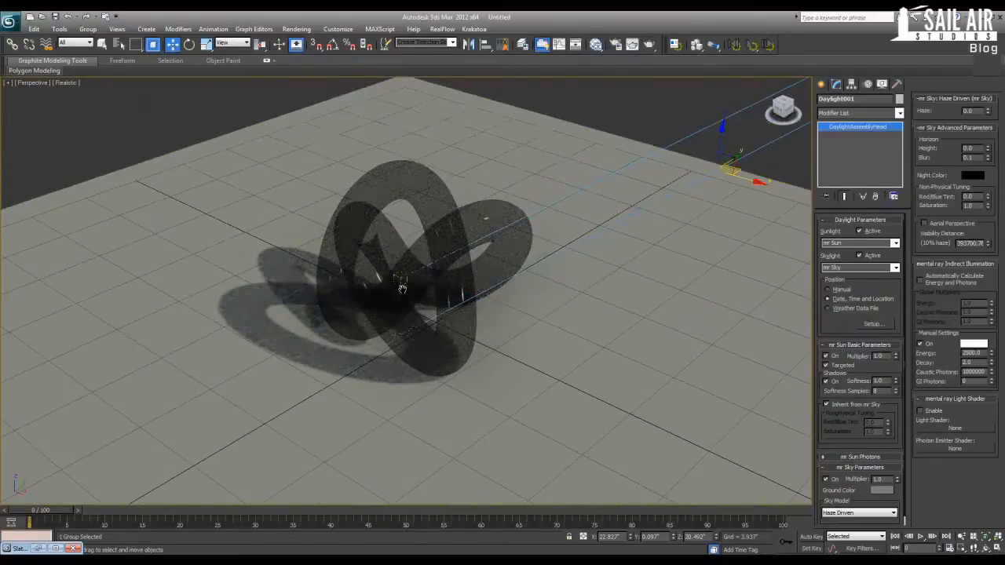
key(shift+q)
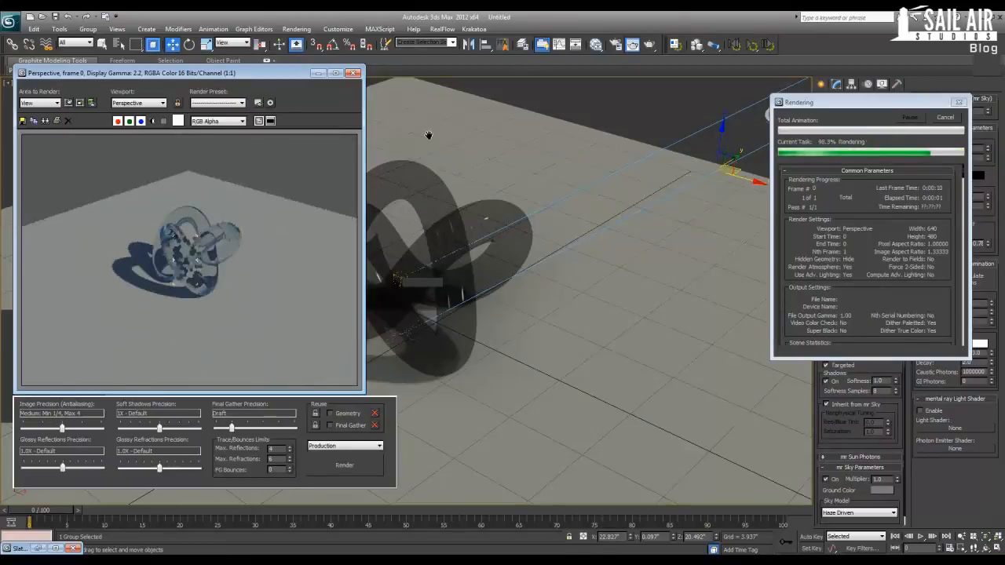
click(353, 73)
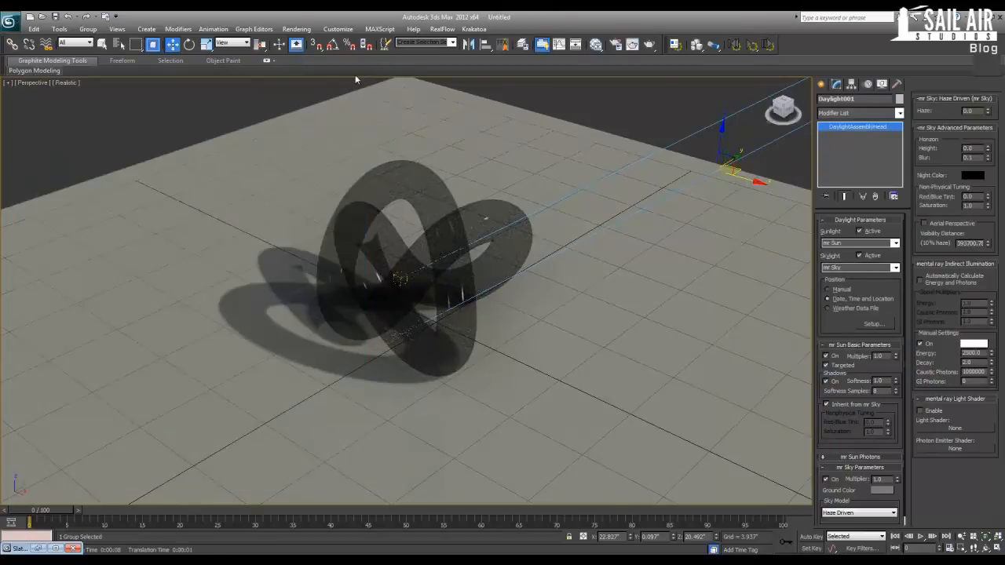
Select the daylight, set the mr Sun's shadow softness to 5 and turn off the manual photon settings
scroll(691, 188, down, 5)
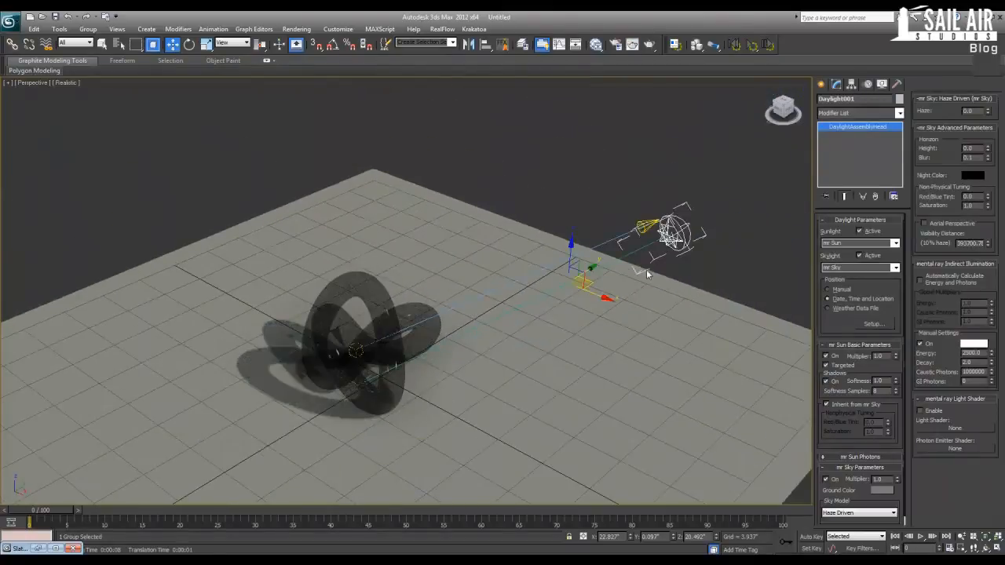
click(669, 234)
click(667, 233)
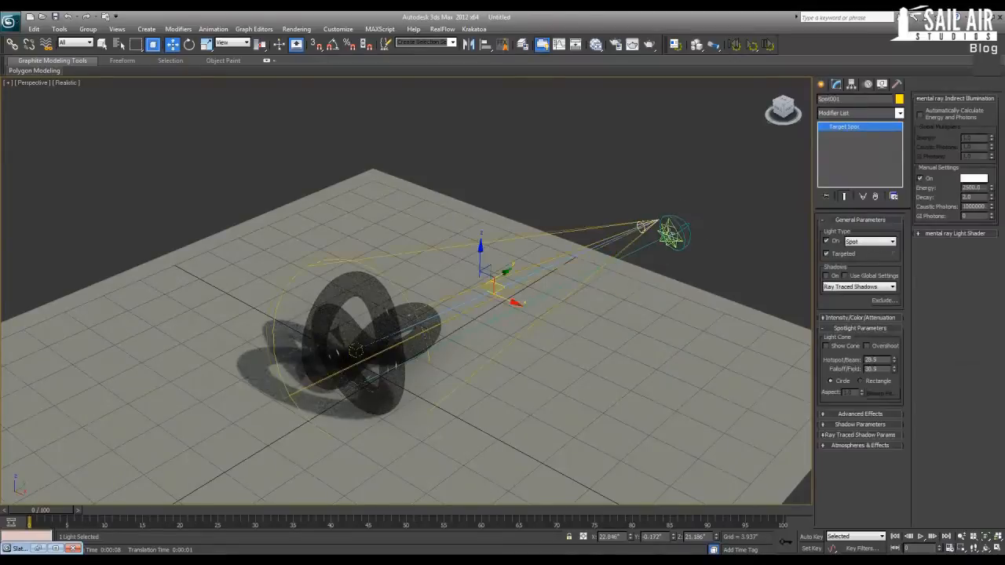
click(667, 234)
click(671, 233)
click(667, 236)
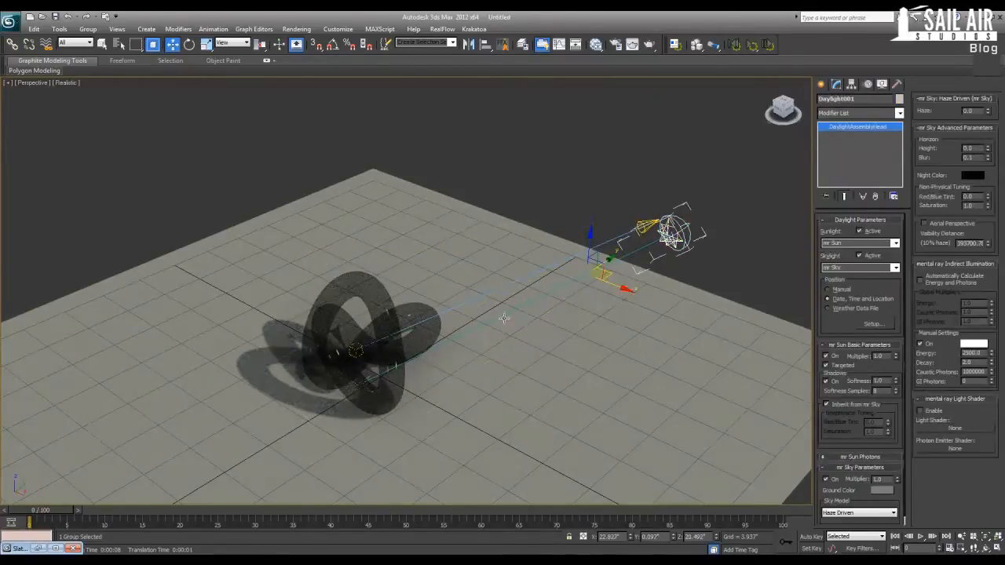
middle_drag(503, 318, 565, 258)
scroll(564, 257, up, 3)
drag(885, 382, 849, 382)
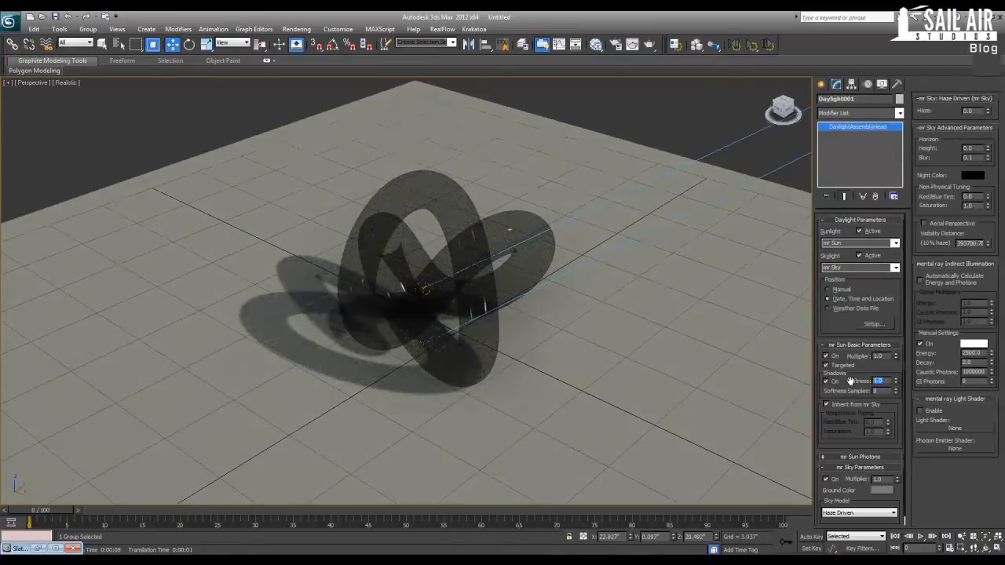
text(5)
key(Return)
click(928, 345)
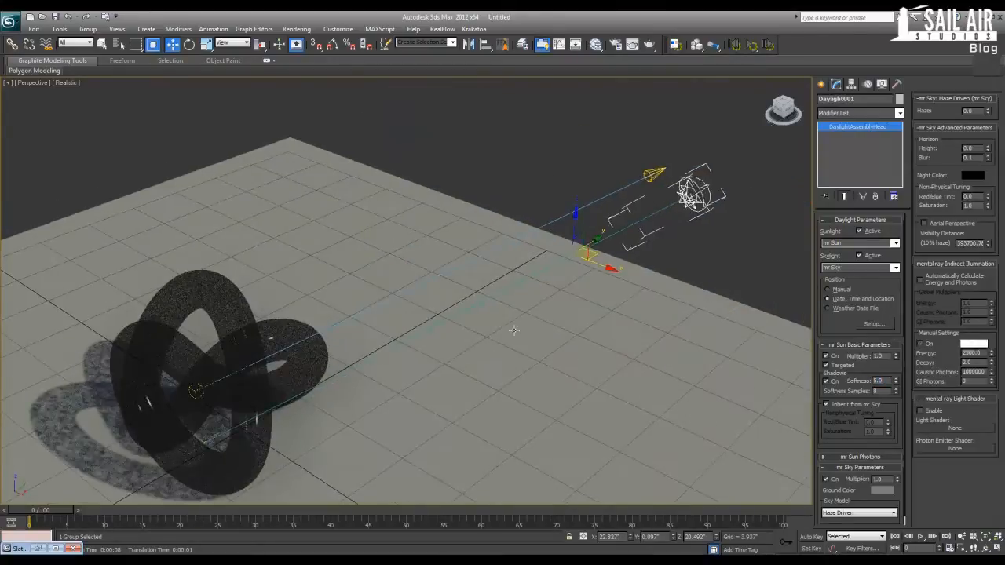
Open the environment settings and change the exposure control to Automatic Exposure Control
middle_drag(407, 335, 454, 295)
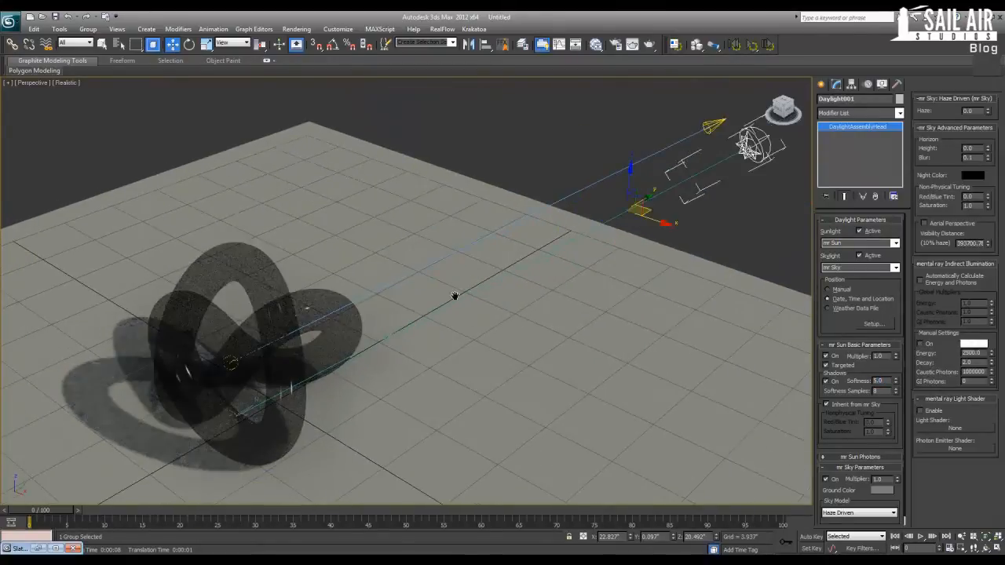
middle_drag(394, 323, 455, 287)
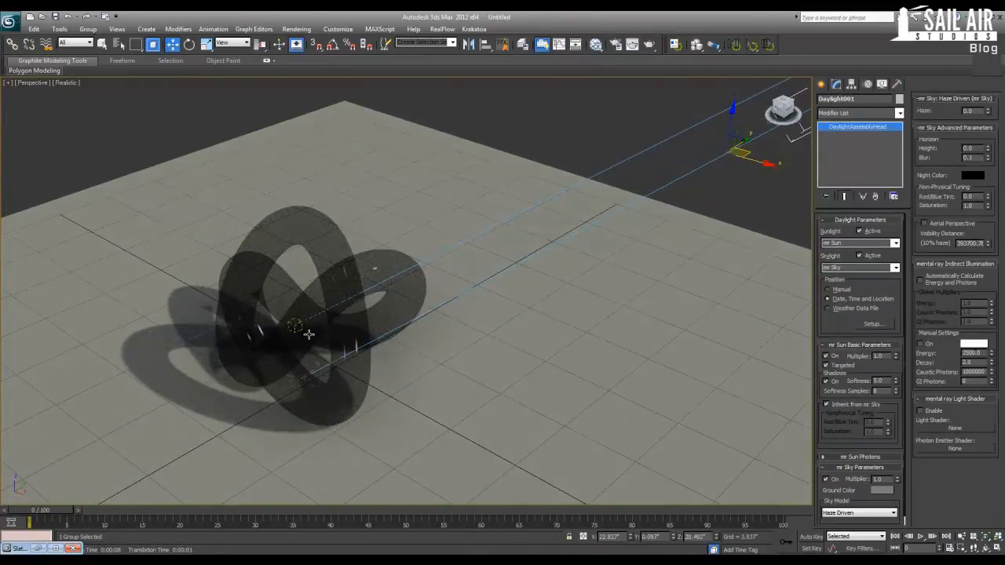
key(8)
drag(172, 123, 194, 95)
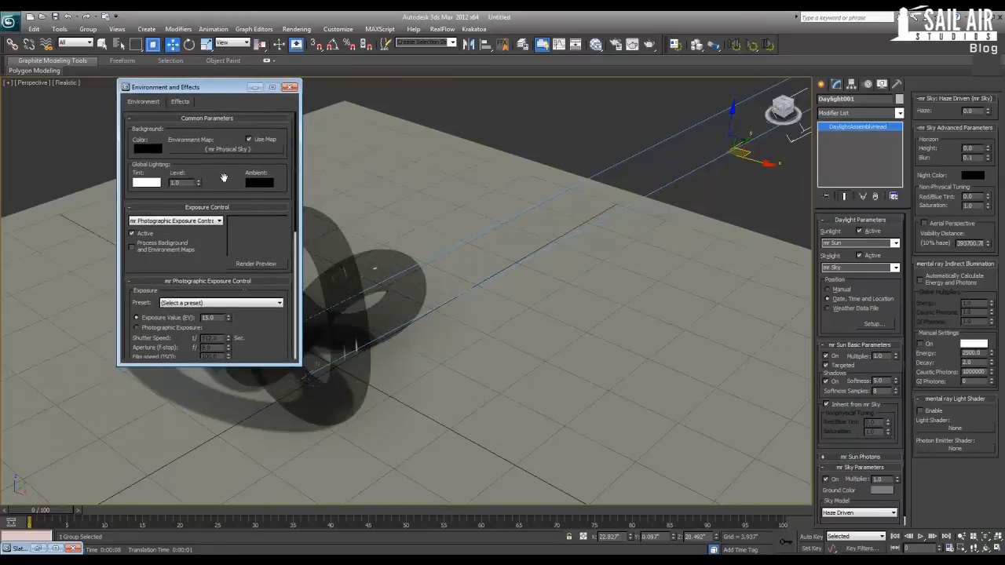
drag(259, 365, 255, 459)
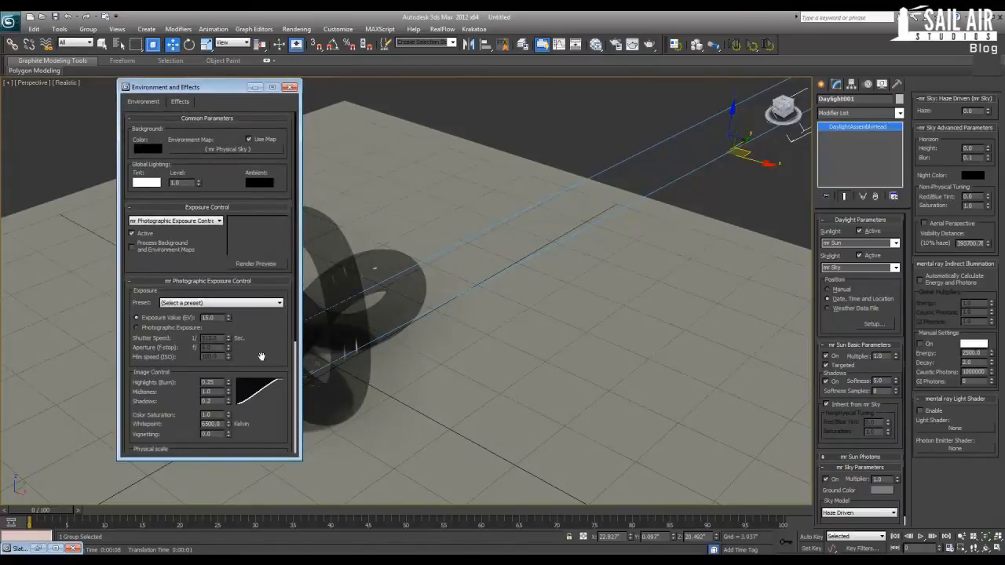
scroll(258, 352, down, 3)
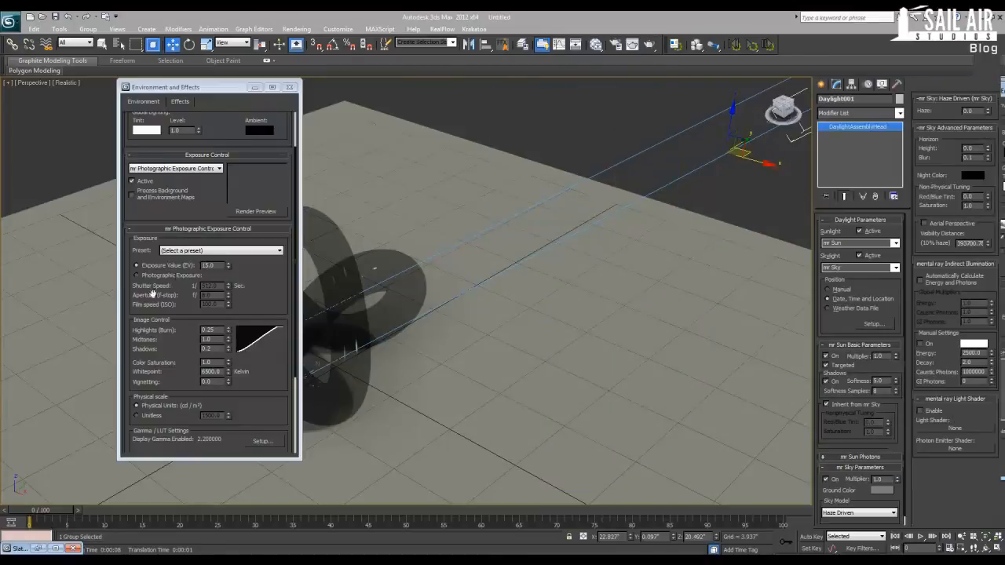
click(198, 251)
click(199, 251)
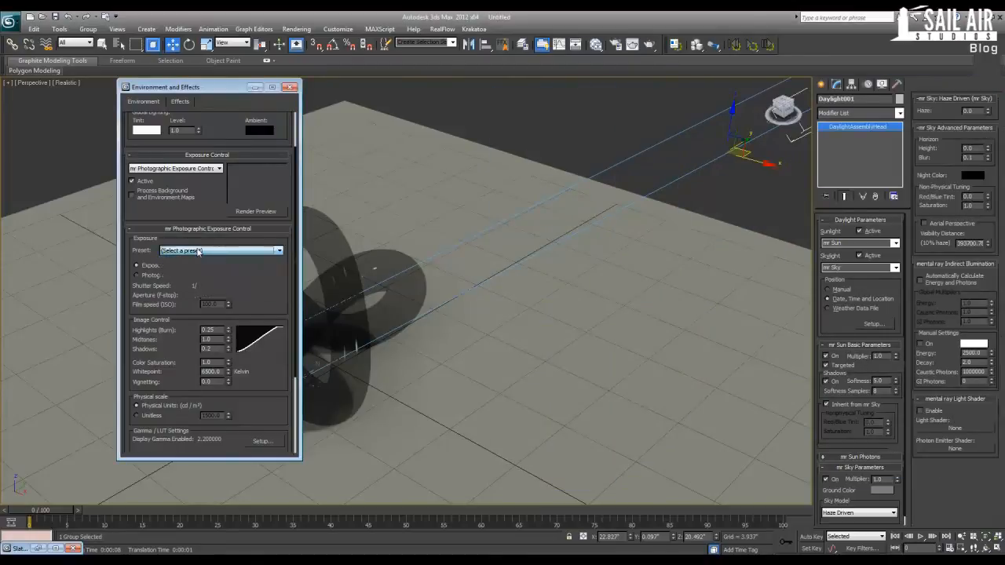
click(174, 168)
click(165, 185)
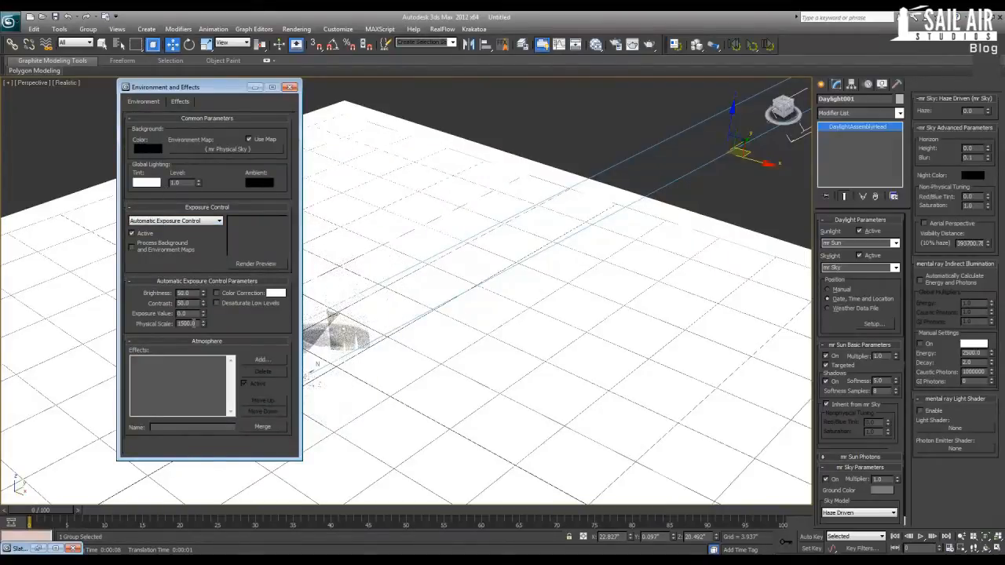
Set the physical scale of the automatic exposure control to 100000
drag(188, 323, 147, 323)
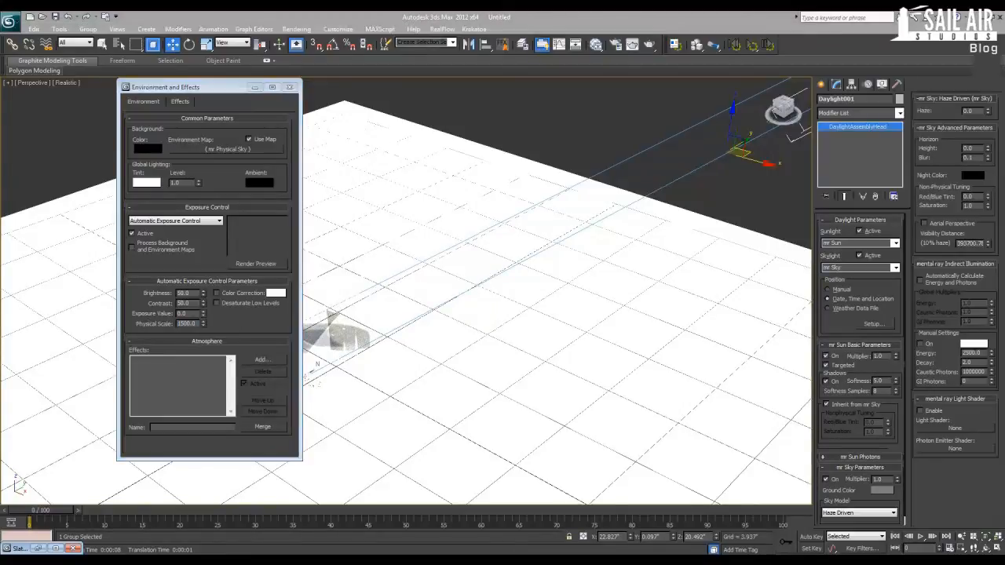
drag(193, 324, 158, 324)
text(85000)
key(Return)
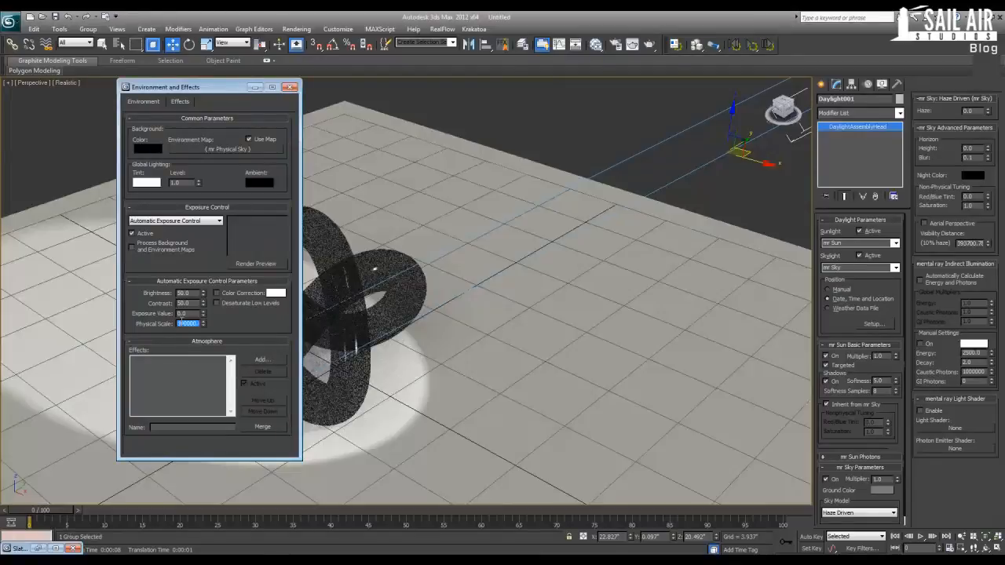
click(182, 323)
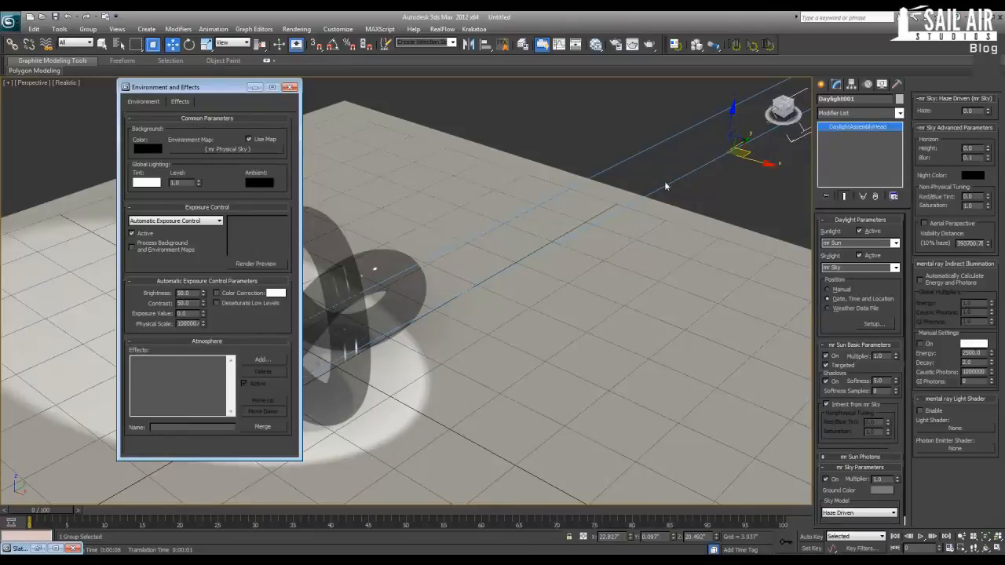
Select the target spotlight and reduce its intensity multiplier to 0.0
key(ctrl+z)
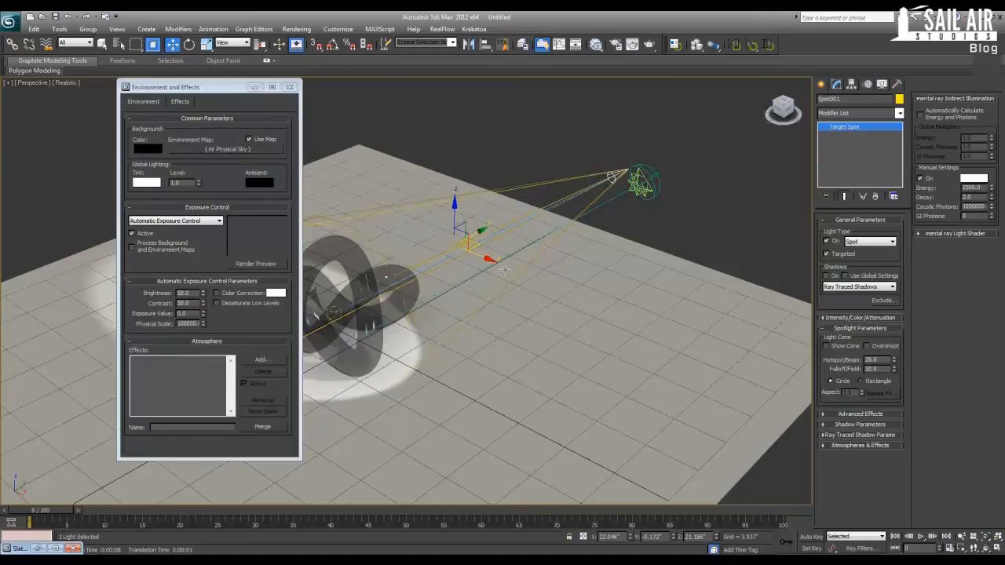
click(839, 318)
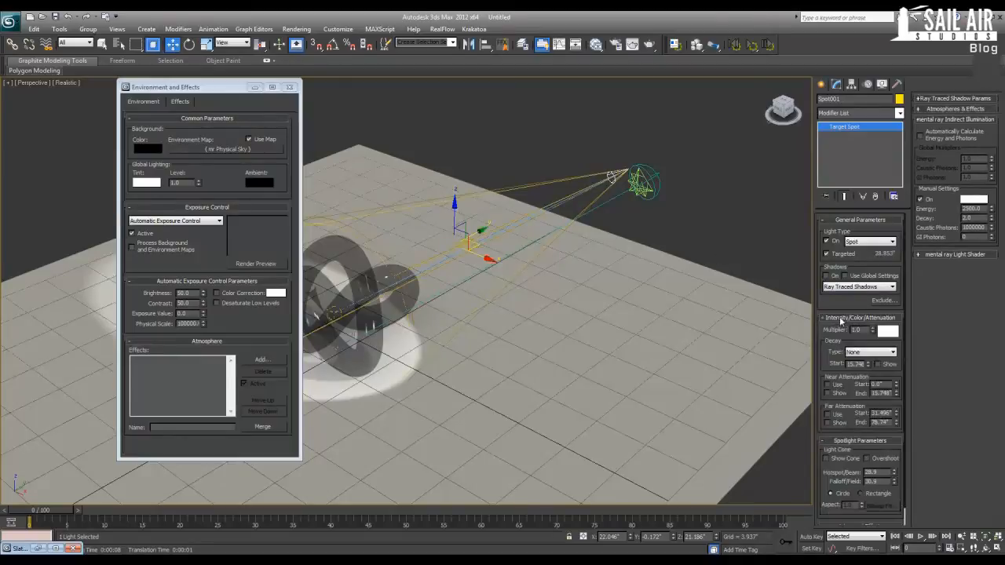
click(874, 332)
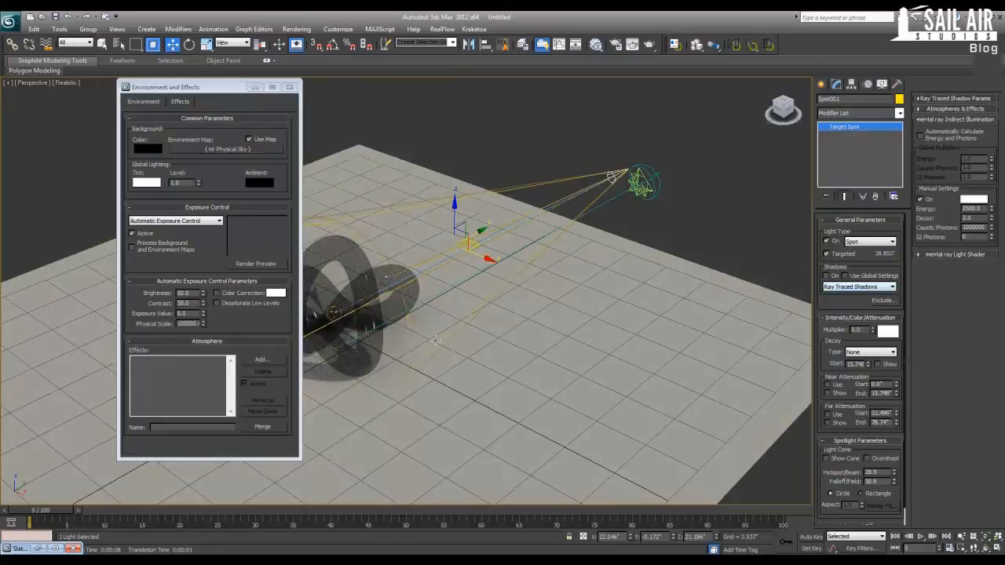
Render a close-up Perspective view of the torus knot lit by the daylight alone
scroll(434, 340, up, 4)
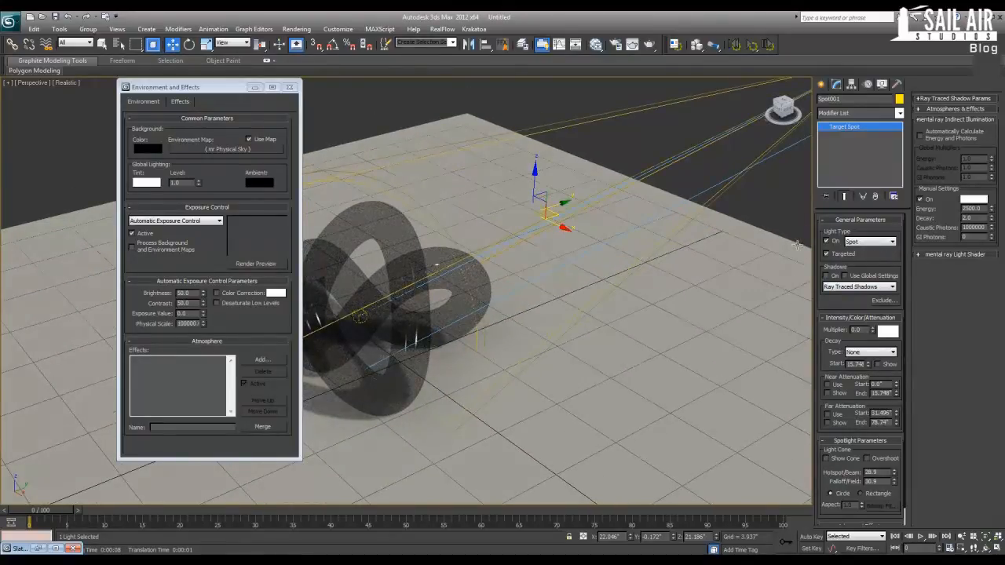
scroll(479, 246, up, 1)
scroll(479, 246, up, 3)
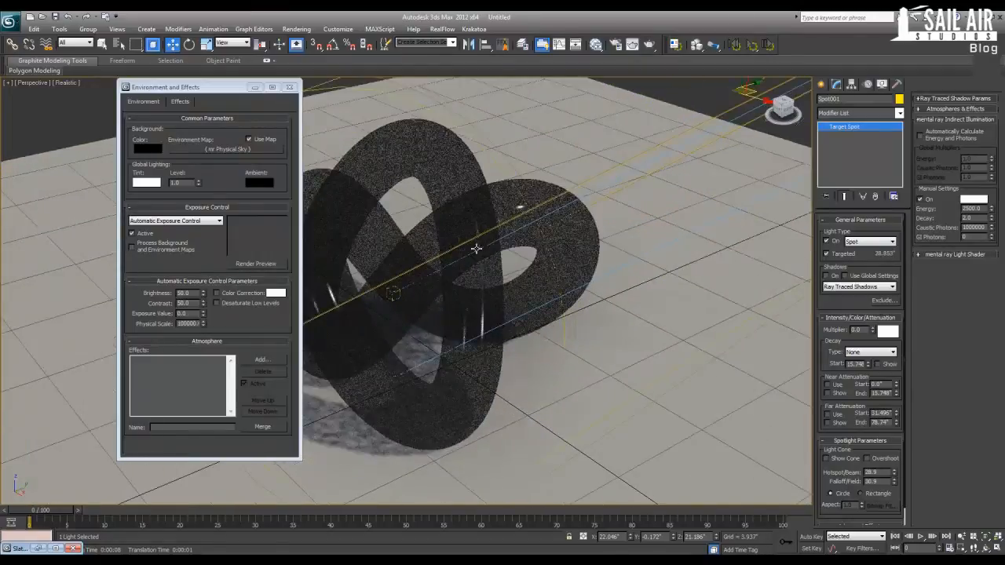
key(shift+q)
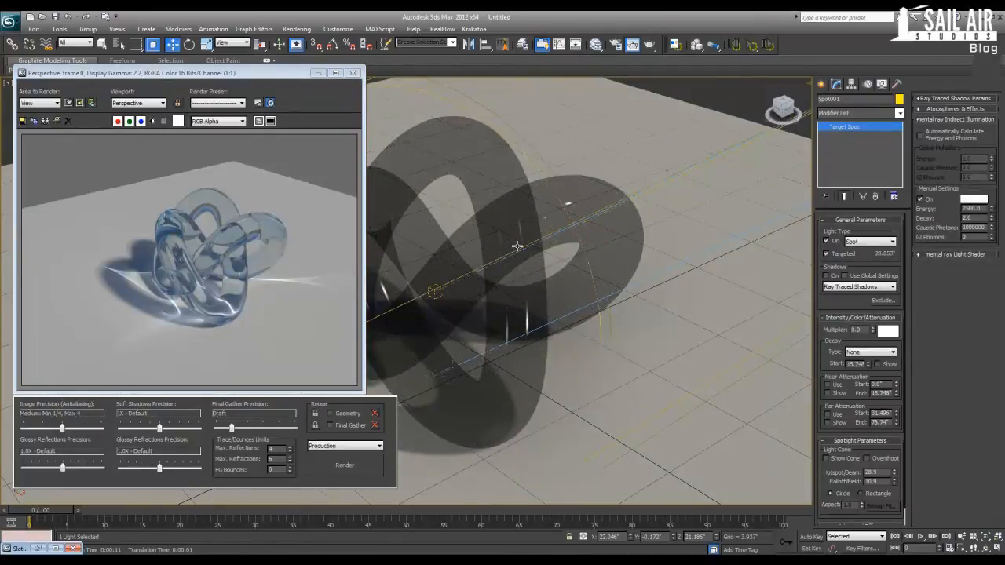
Clone the torus knot along the Y axis, placing the copy at about Y 13.67"
scroll(516, 246, down, 8)
click(821, 84)
click(399, 272)
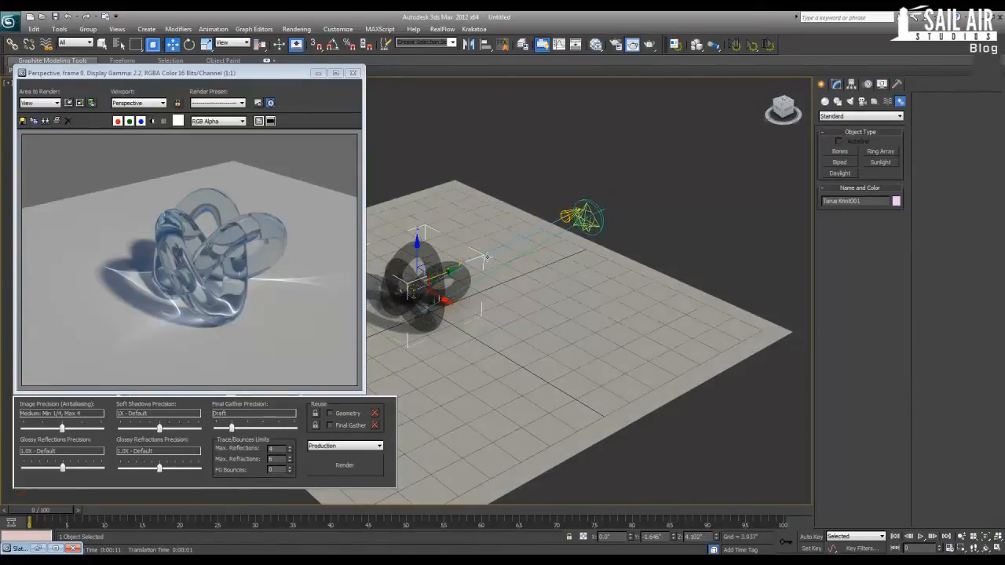
mouse_move(445, 273)
shift+mouse_down()
mouse_move(508, 260)
mouse_move(539, 240)
shift+mouse_up()
click(503, 333)
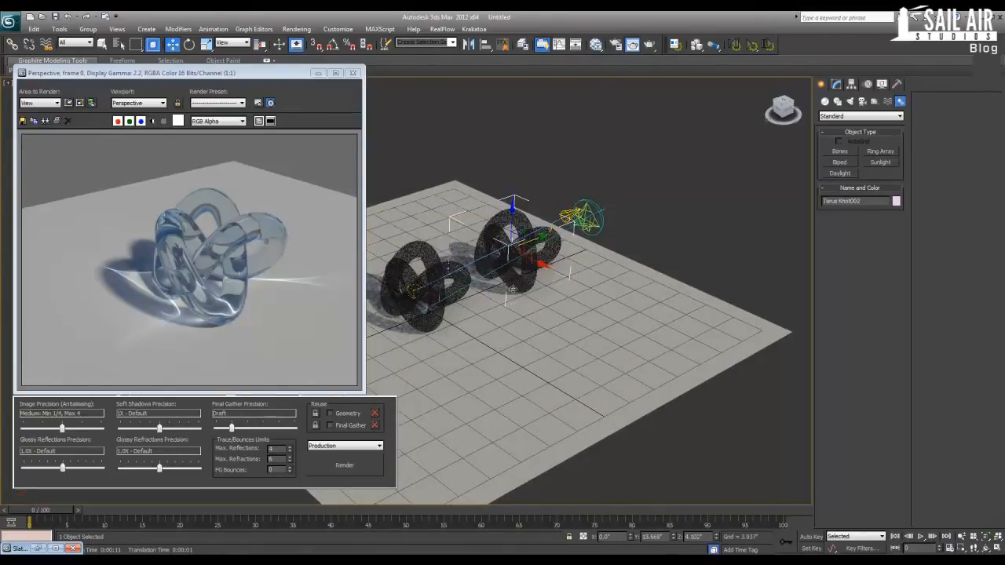
Render the Perspective view from a low angle on the shadow side with both torus knots in frame
alt+middle_drag(503, 330, 491, 291)
key(z)
scroll(487, 287, down, 4)
alt+middle_drag(551, 299, 459, 336)
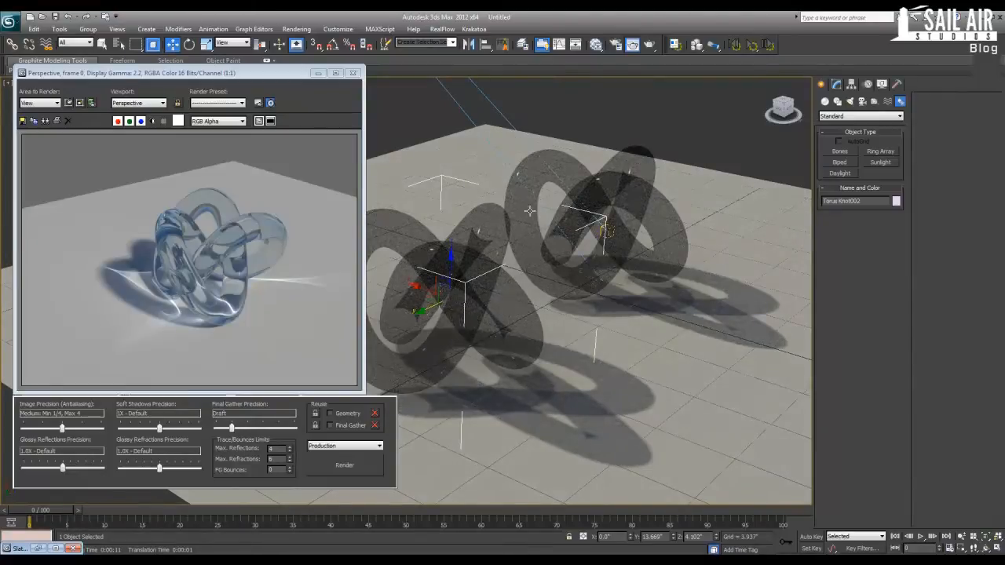
click(528, 142)
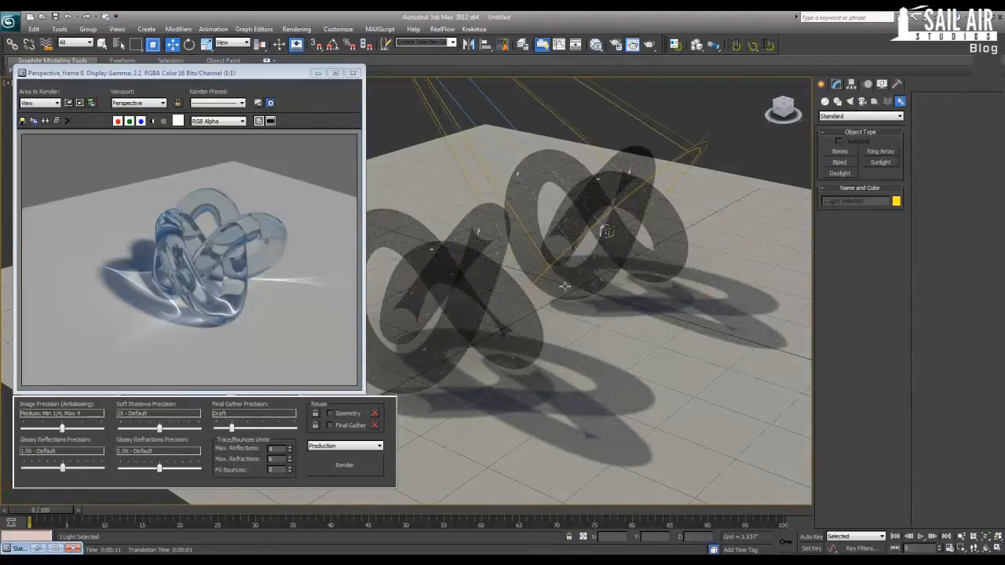
alt+middle_drag(589, 315, 560, 309)
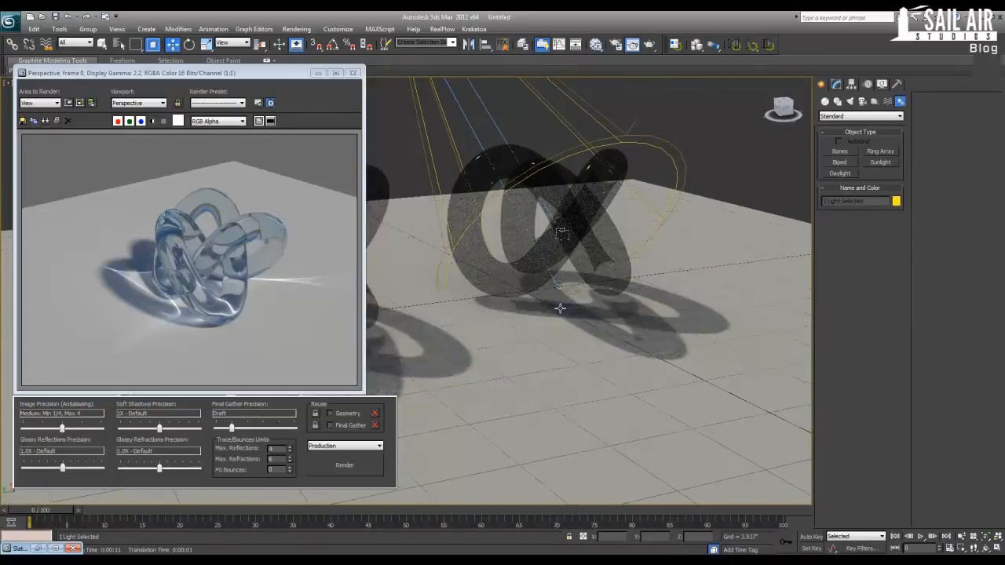
middle_drag(496, 304, 559, 313)
key(shift+q)
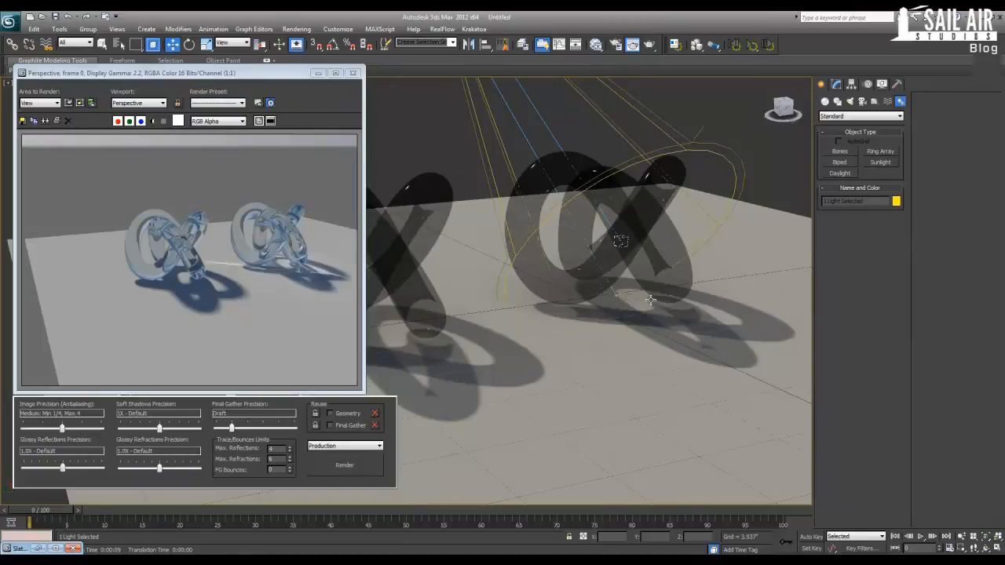
Close the rendered frame and delete the copied torus knot
click(352, 72)
click(387, 234)
key(Delete)
Select the original torus knot, close the environment settings and frame the knot from a low angle
click(567, 283)
middle_drag(566, 284, 496, 321)
key(z)
scroll(496, 321, down, 3)
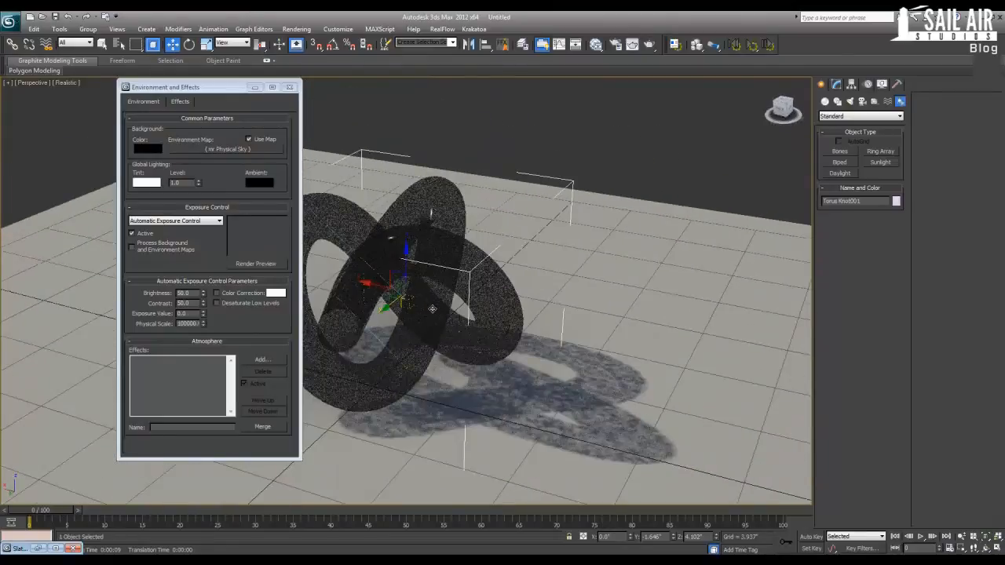
mouse_move(406, 252)
mouse_down()
mouse_move(409, 264)
mouse_move(408, 253)
mouse_up()
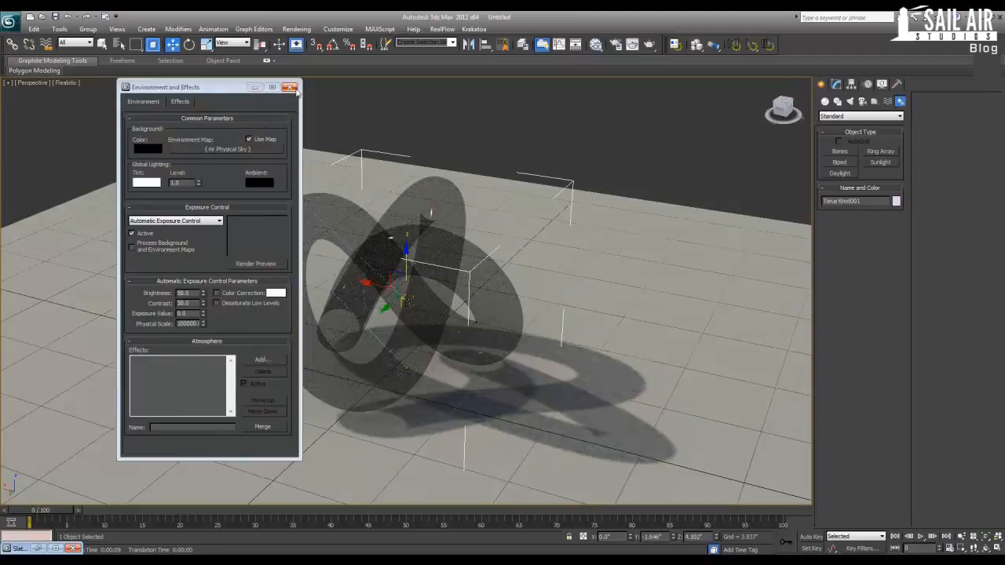
click(290, 87)
mouse_move(407, 253)
alt+middle_down()
mouse_move(385, 243)
mouse_move(366, 258)
mouse_move(374, 260)
alt+middle_up()
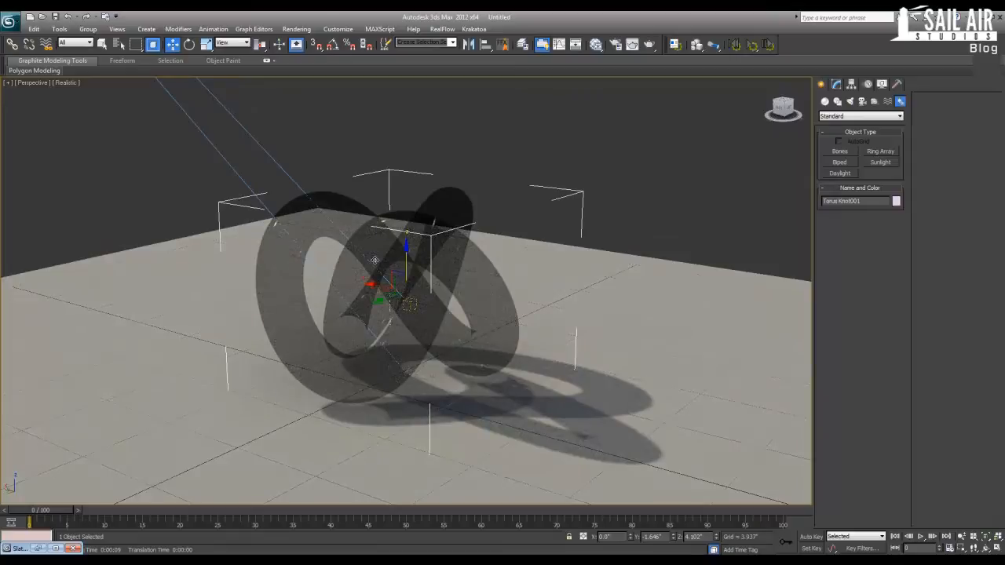
Change the reflection color of the glass Material #26 to a saturated bright green and render the Perspective view
click(596, 45)
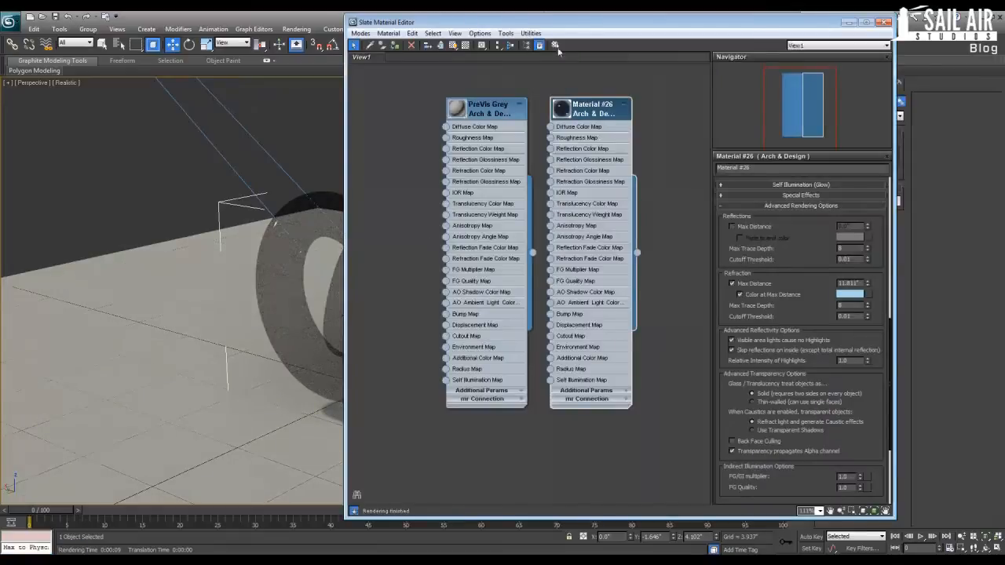
drag(541, 16, 642, 14)
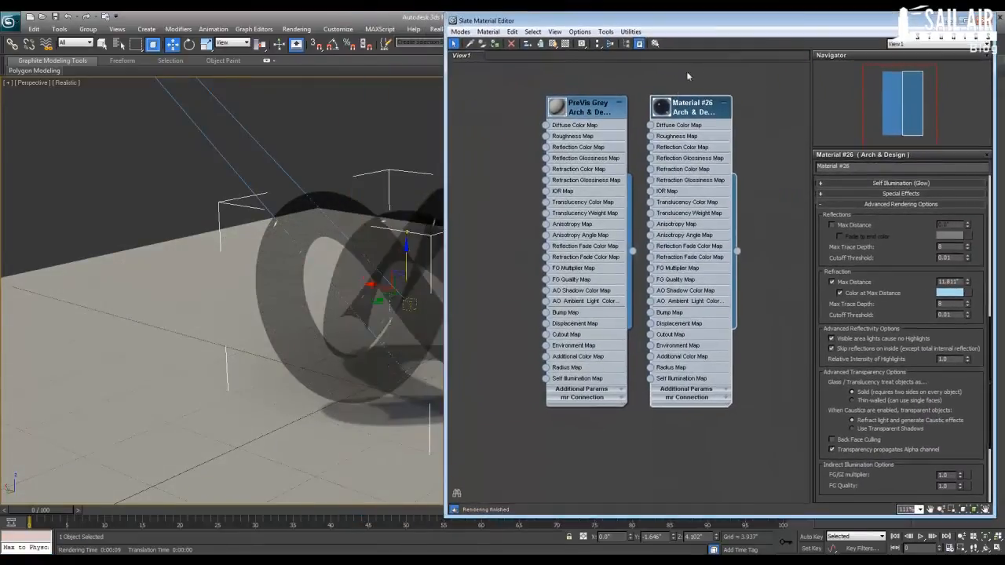
scroll(901, 235, up, 5)
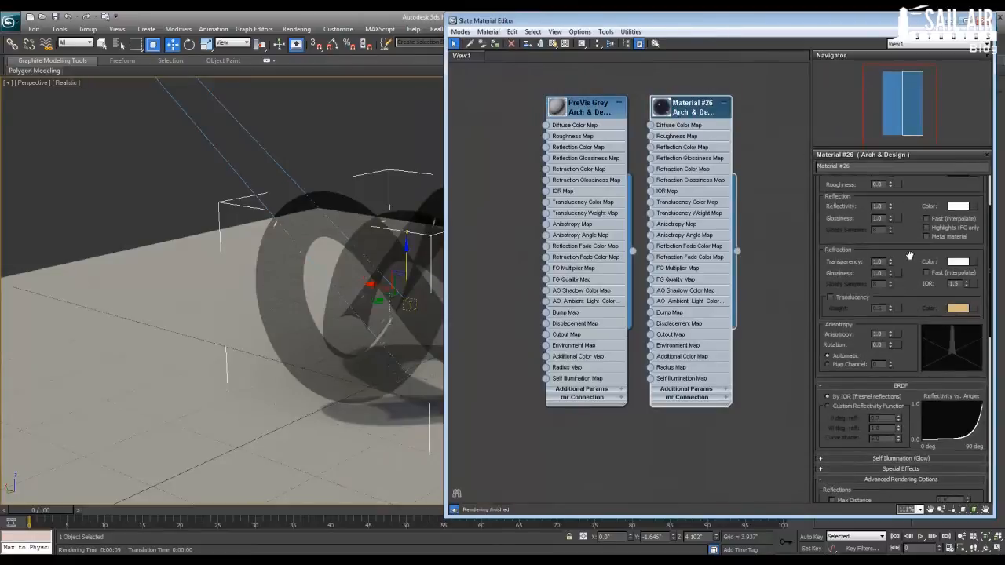
click(954, 207)
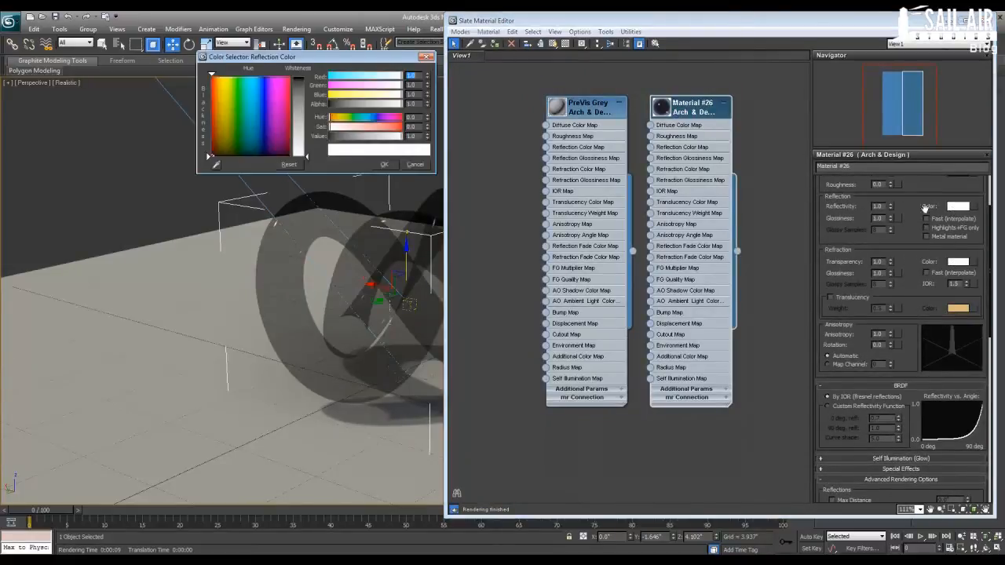
click(351, 118)
drag(356, 127, 405, 128)
click(386, 164)
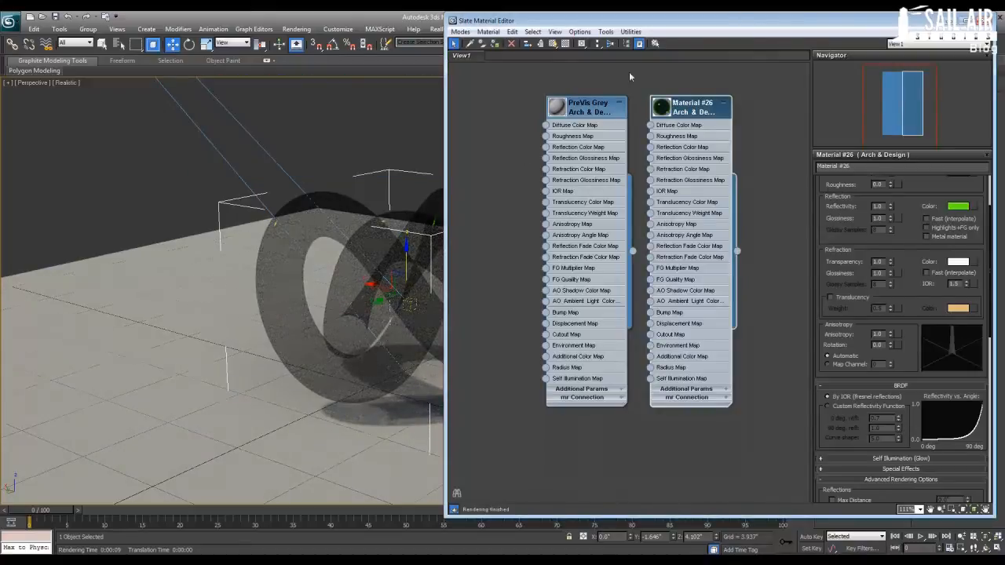
click(984, 20)
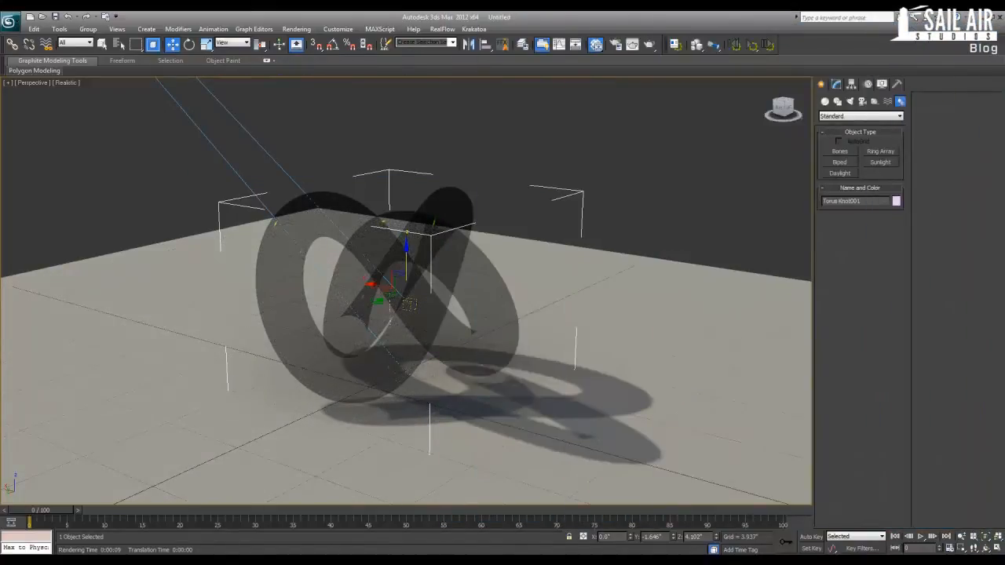
key(shift+q)
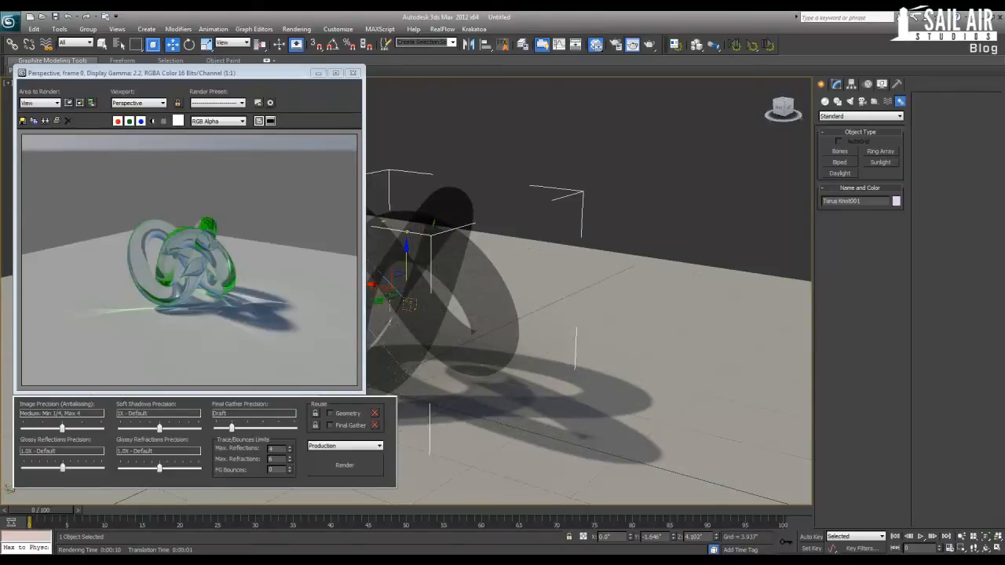
Set the reflection color of the glass Material #26 back to white by removing its saturation
key(m)
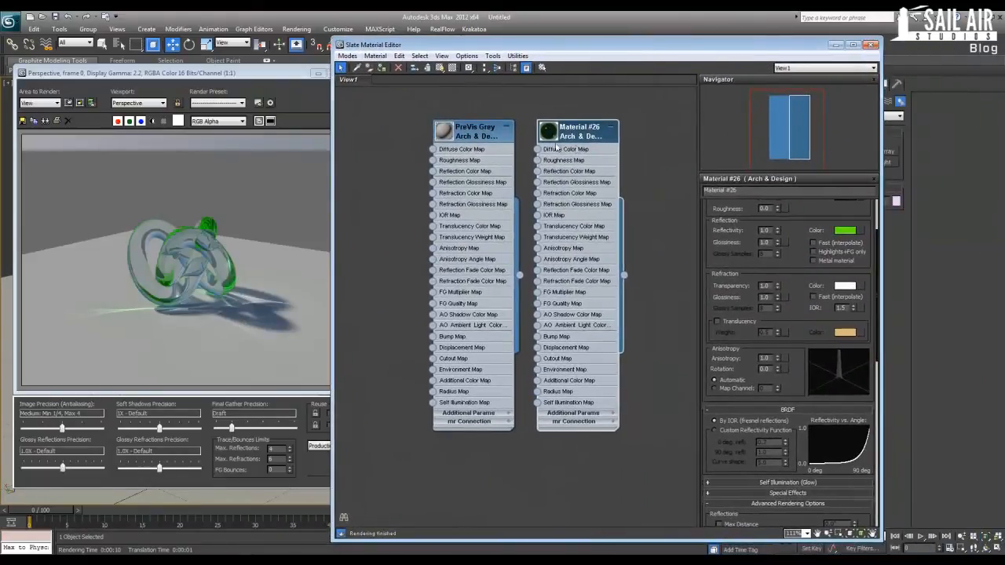
click(845, 230)
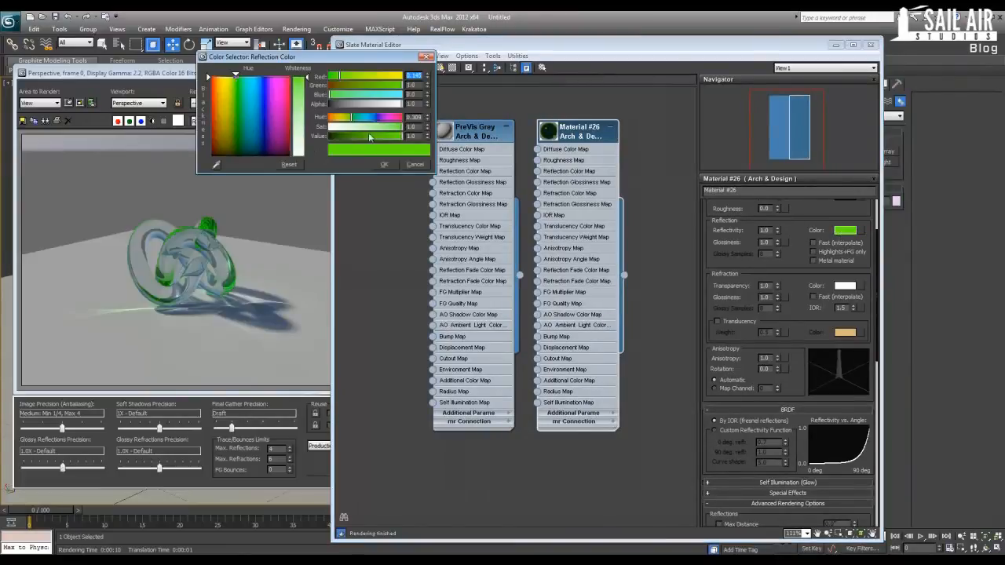
drag(358, 127, 268, 127)
click(388, 164)
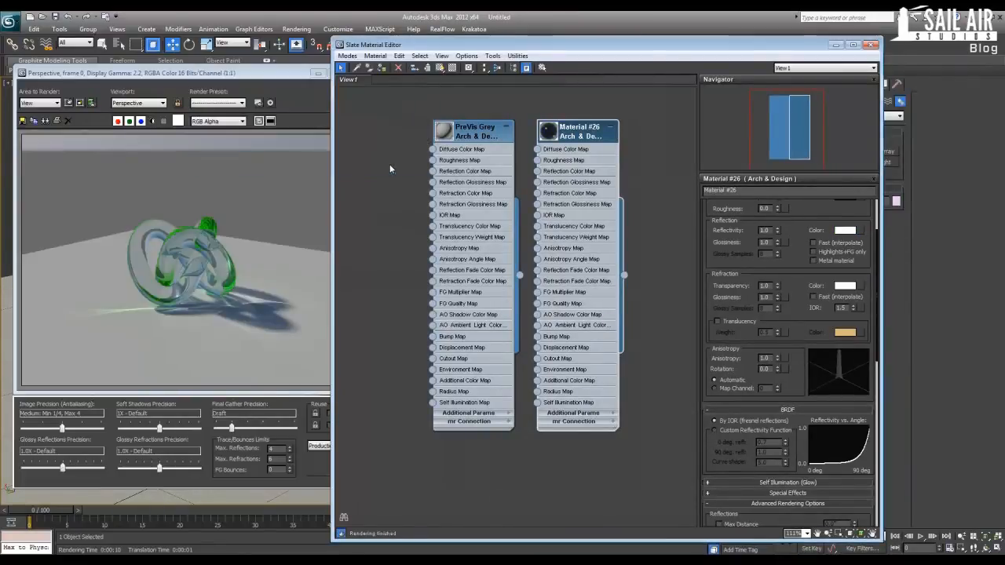
Duplicate the glass Material #26 as Material #27 in the node view and spread the three material nodes apart
scroll(794, 260, down, 5)
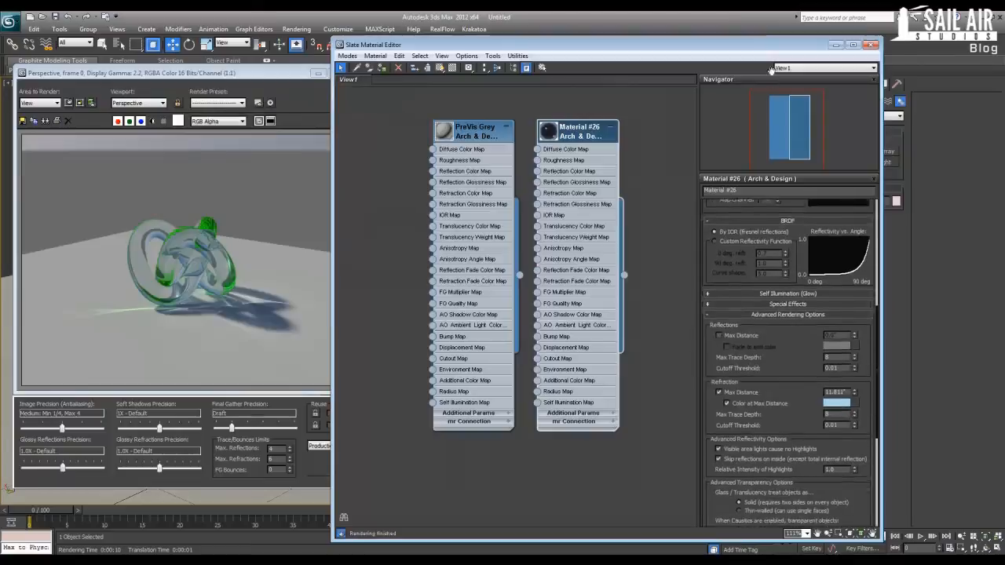
drag(475, 130, 394, 142)
mouse_move(554, 133)
mouse_down()
mouse_move(611, 145)
mouse_move(534, 154)
mouse_up()
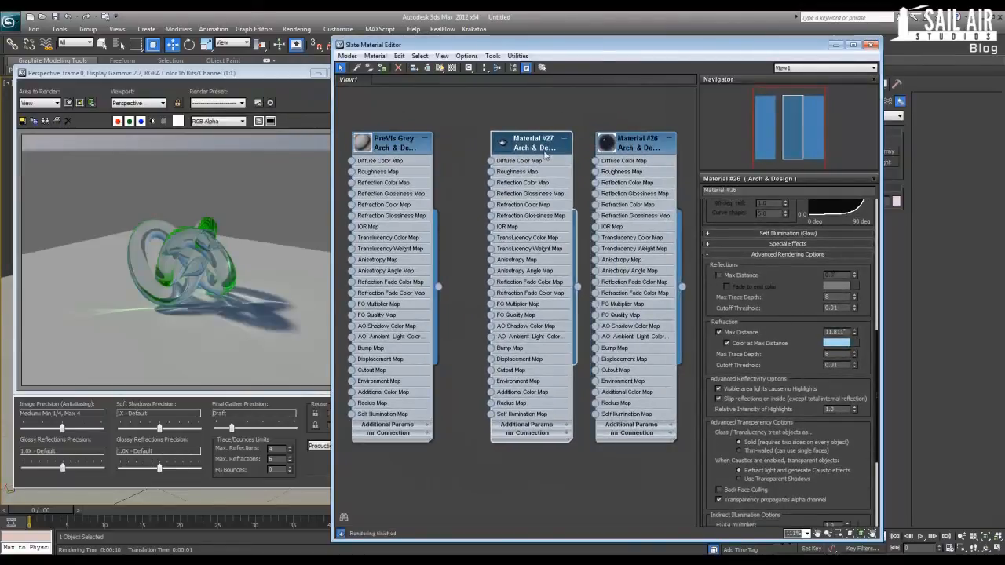
scroll(545, 181, down, 4)
drag(563, 170, 626, 214)
drag(479, 176, 490, 149)
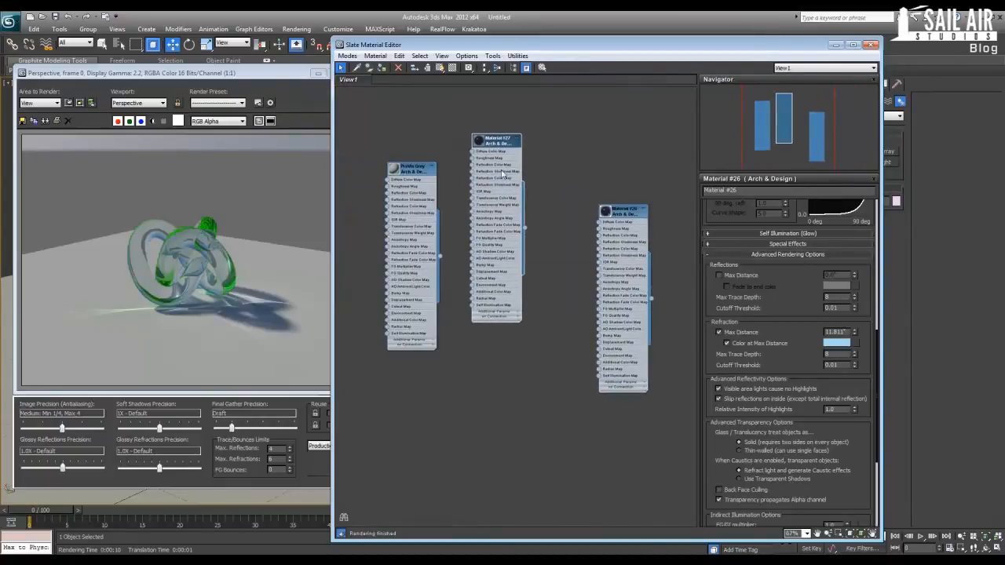
Expand the mental ray connection slots and parameters of Material #26, and toggle its default photon shader off and back on
middle_drag(601, 333, 583, 272)
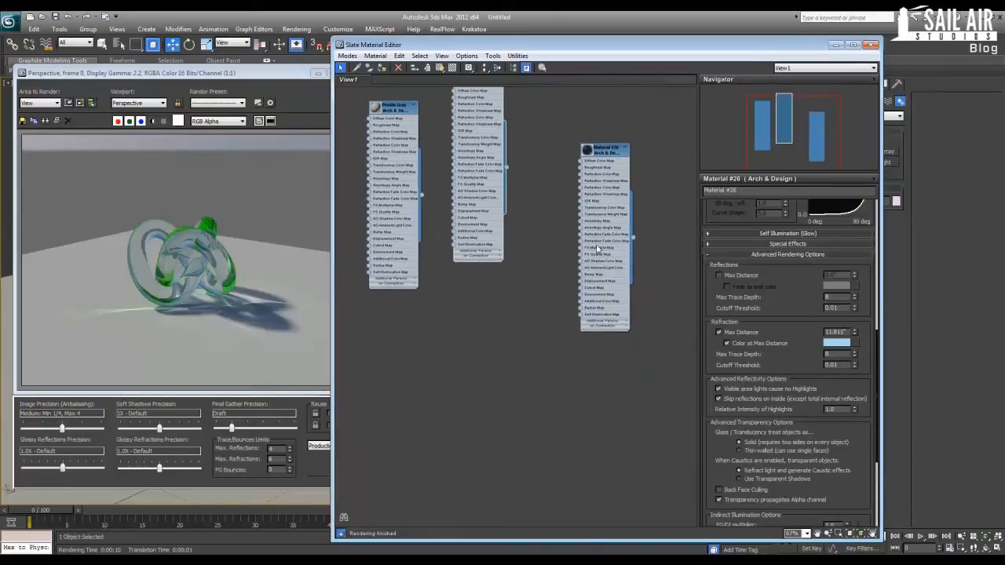
click(626, 329)
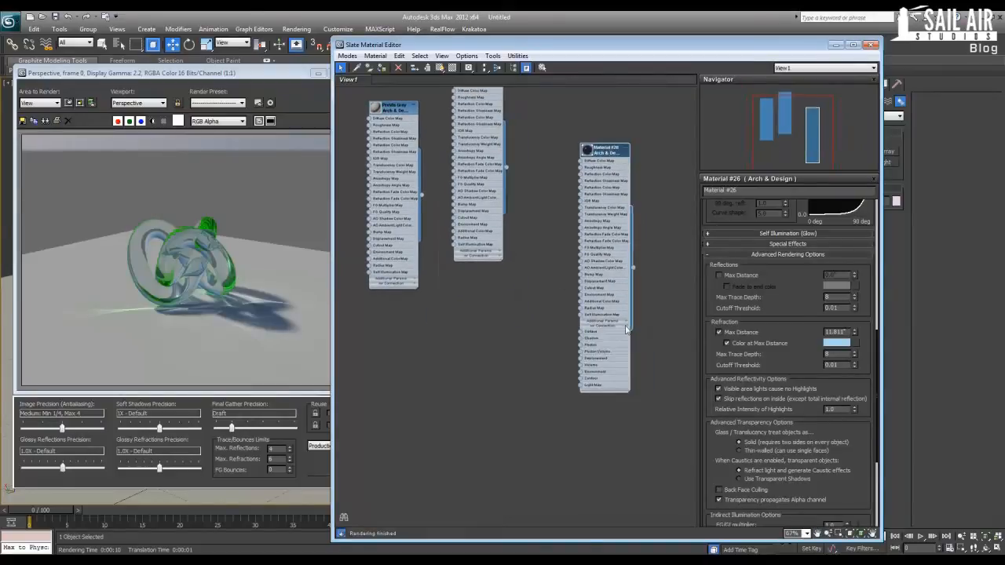
scroll(627, 330, up, 4)
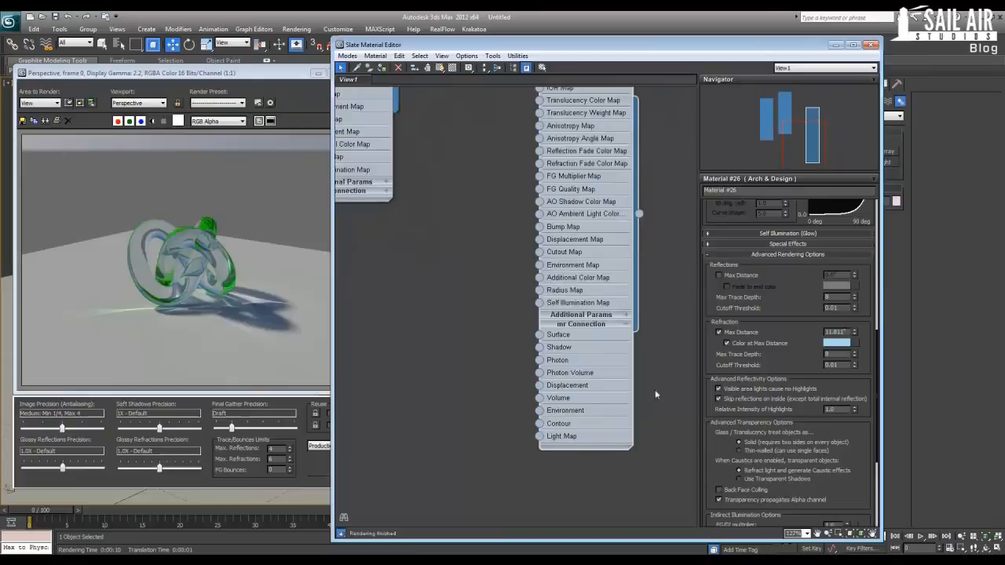
drag(834, 495, 825, 306)
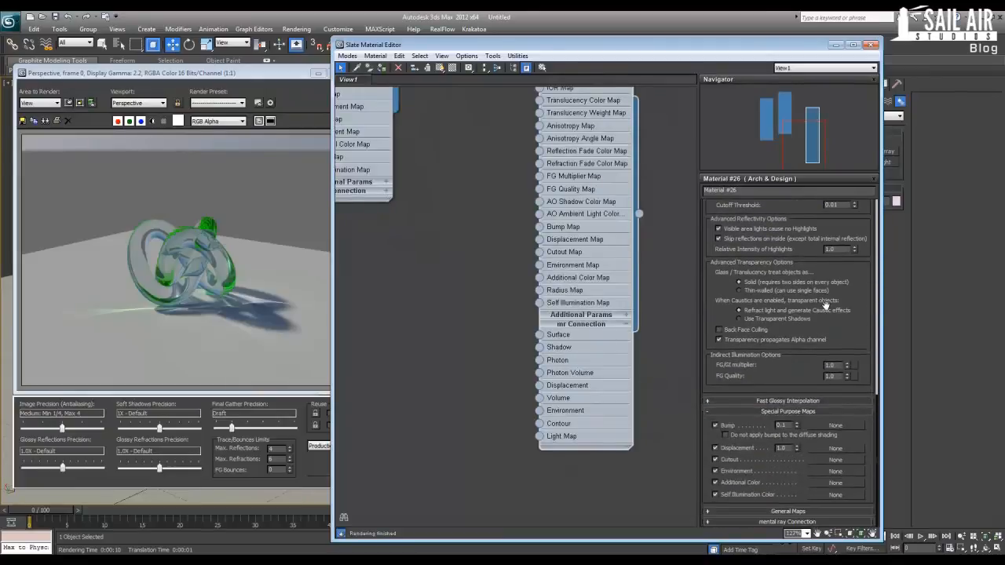
click(781, 522)
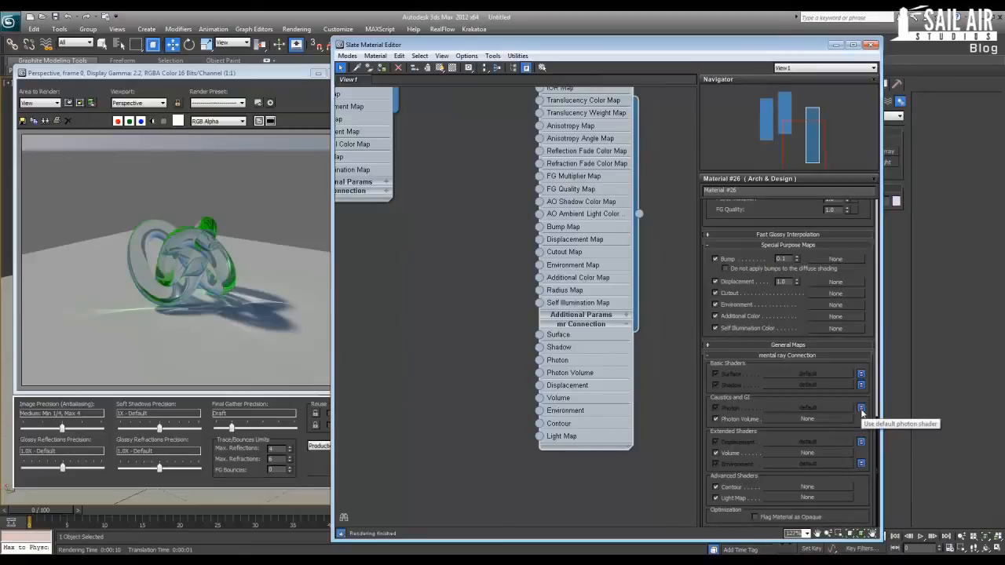
click(862, 410)
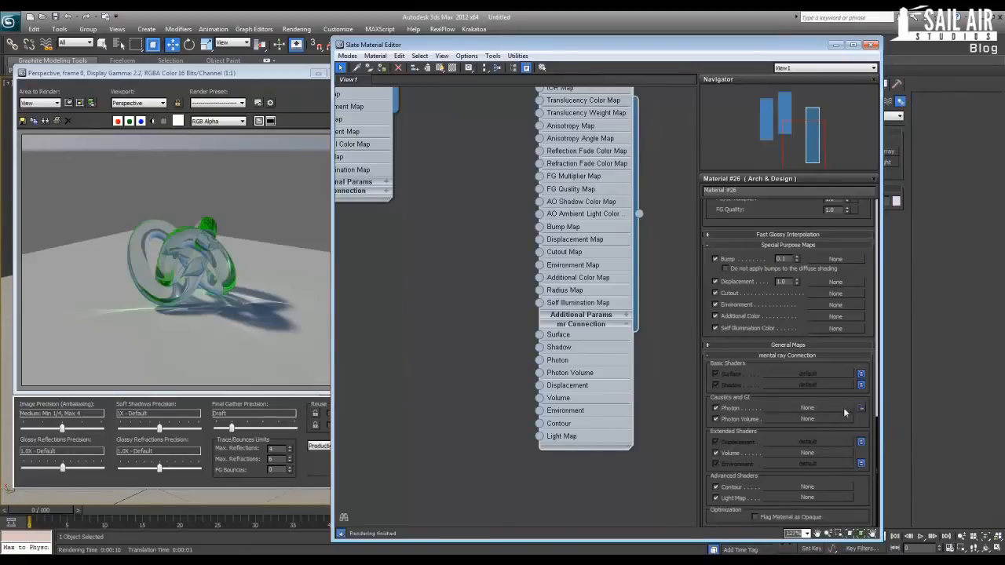
click(862, 409)
Set the reflection color of the copied Material #27 to a light blue with about 0.51 saturation
middle_drag(506, 216, 508, 279)
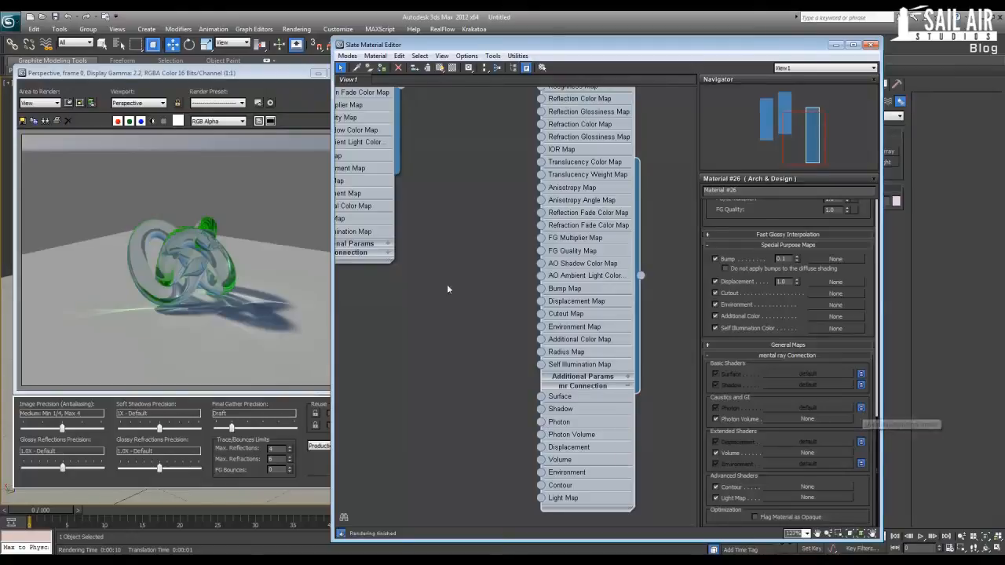
middle_drag(447, 275, 452, 325)
scroll(453, 325, down, 2)
middle_drag(399, 166, 448, 274)
scroll(447, 274, down, 1)
double_click(419, 150)
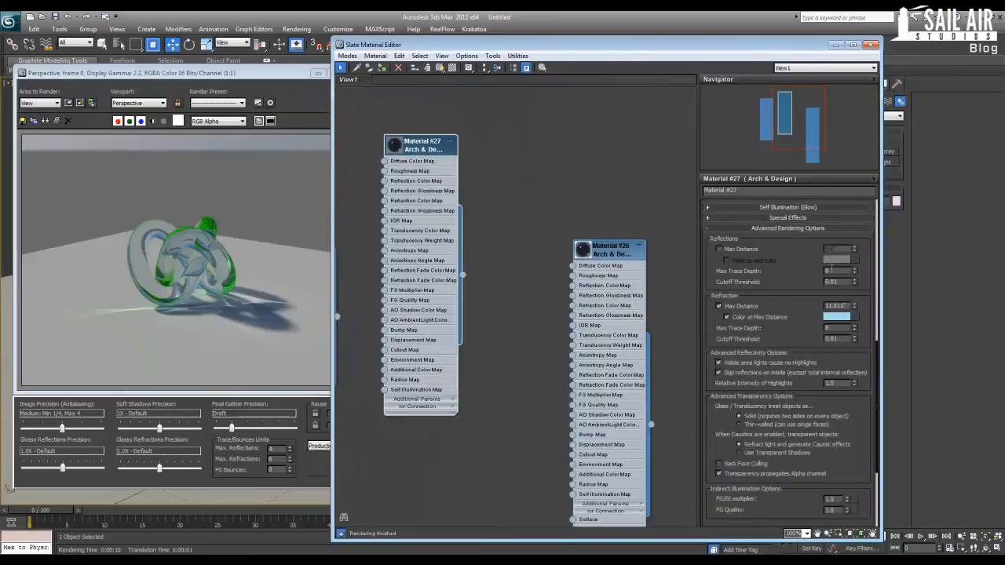
drag(786, 290, 786, 382)
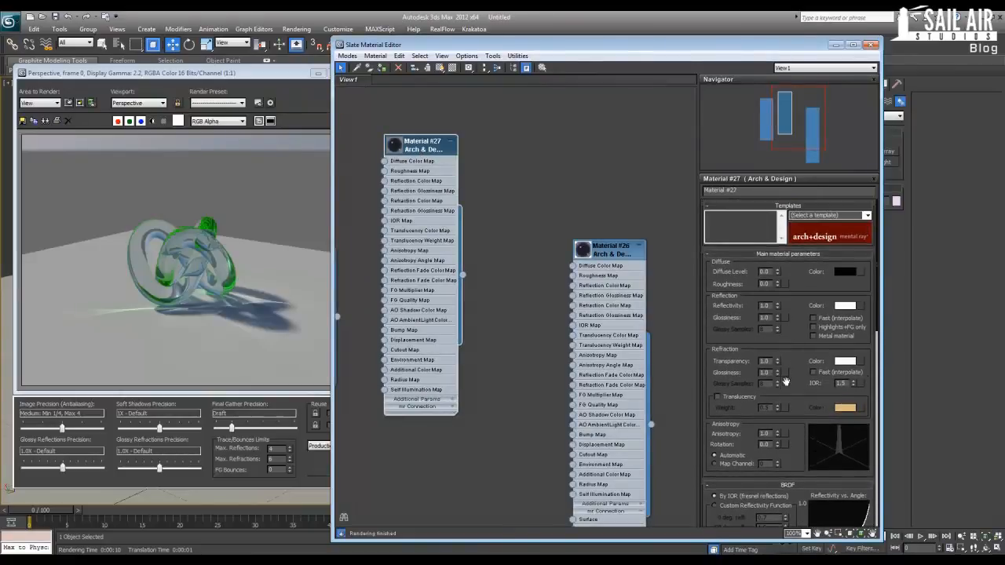
click(843, 305)
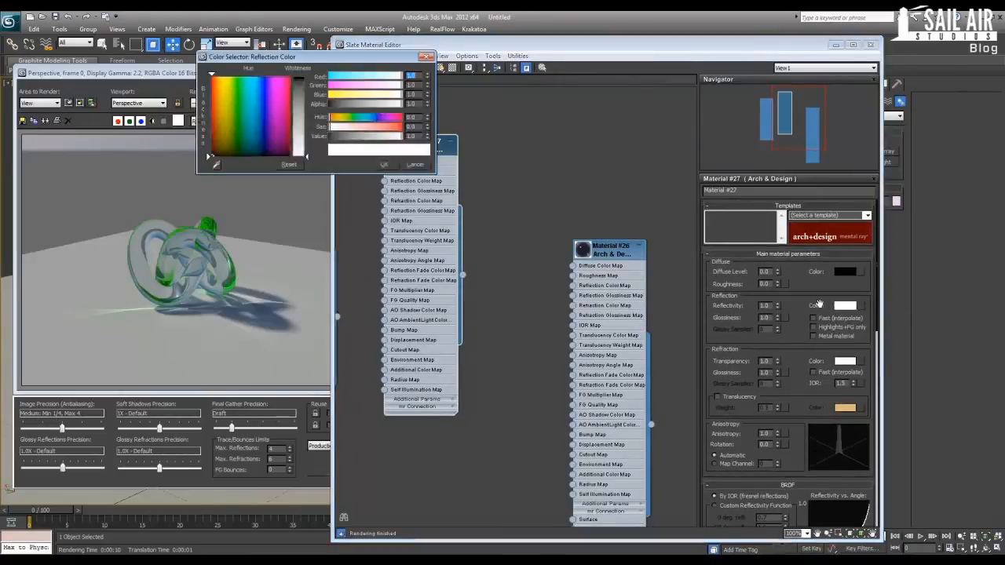
drag(360, 122, 372, 121)
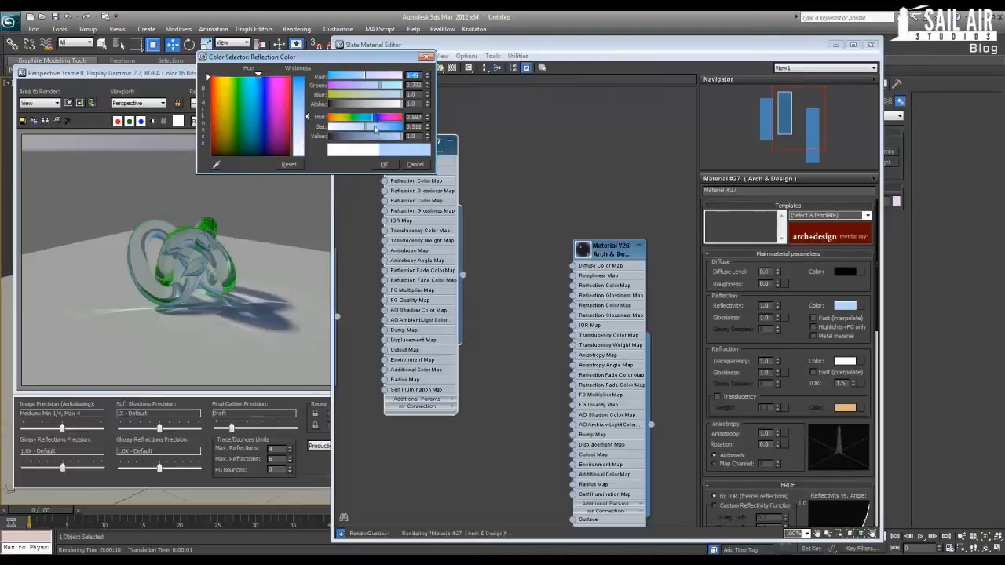
click(384, 165)
Try to connect the output of Material #27 directly to the Photon slot of Material #26
middle_drag(489, 286, 443, 225)
scroll(448, 225, up, 1)
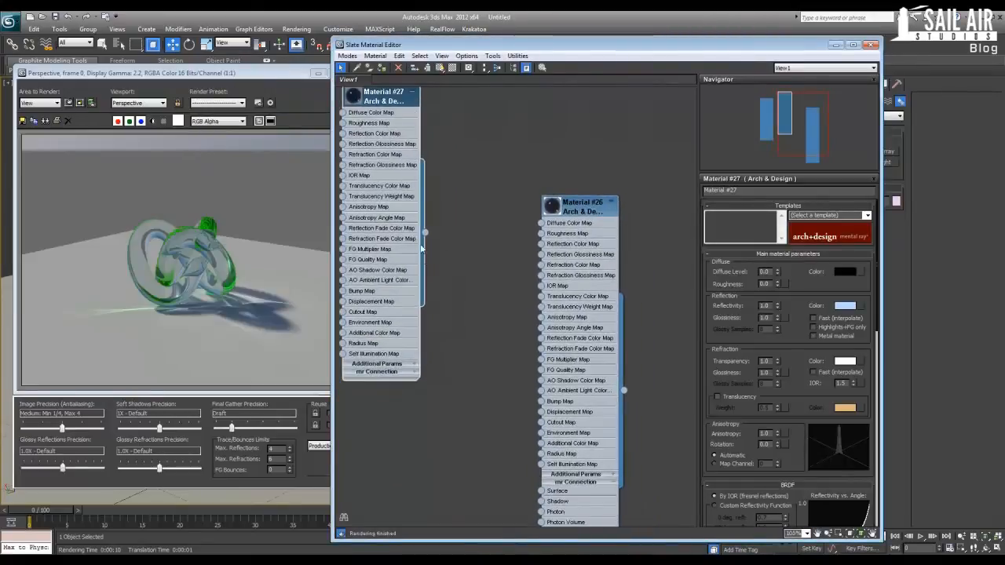
middle_drag(445, 268, 414, 177)
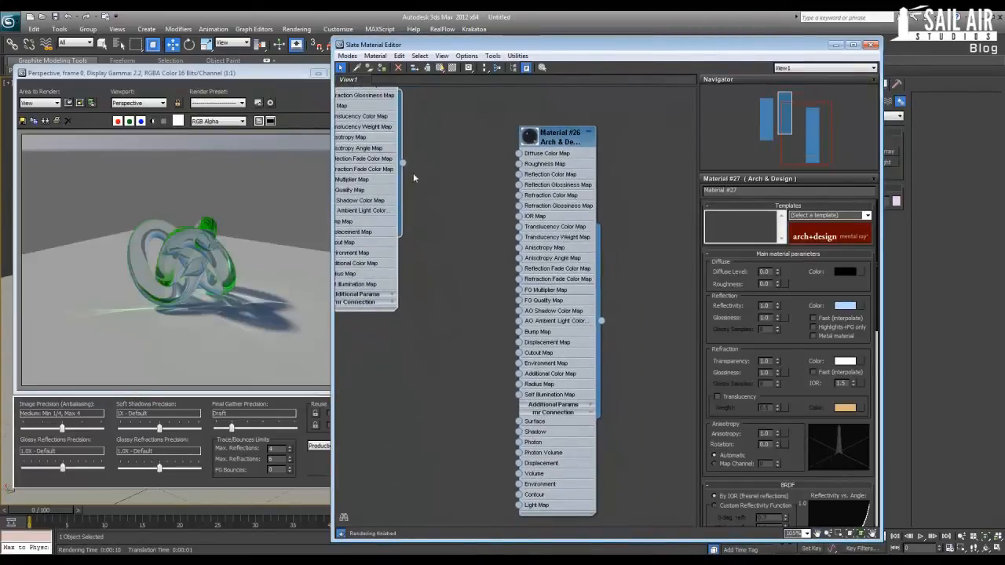
drag(403, 164, 518, 443)
drag(402, 163, 429, 190)
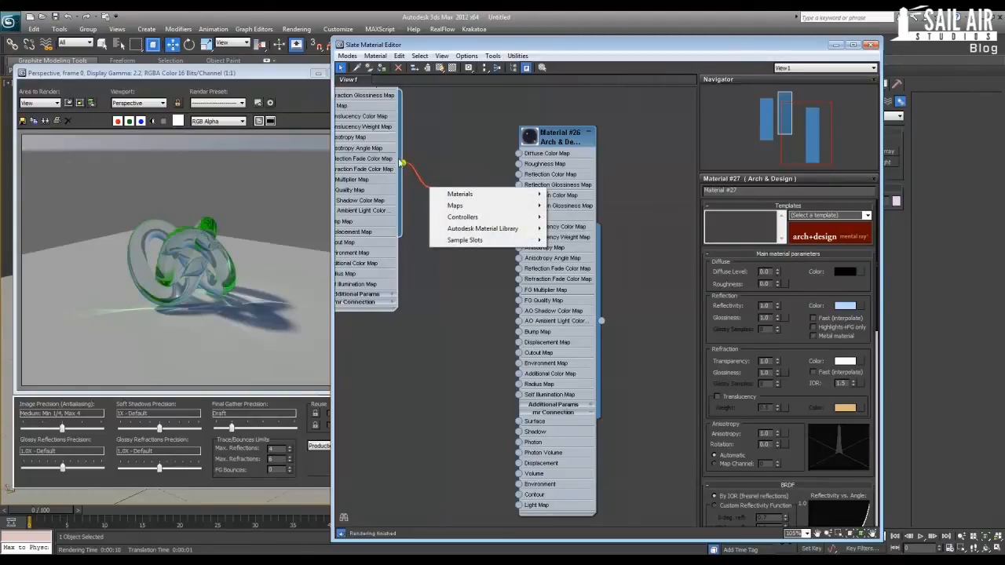
click(413, 159)
Create a mental ray Material to Shader map from the output of Material #27
drag(402, 163, 436, 205)
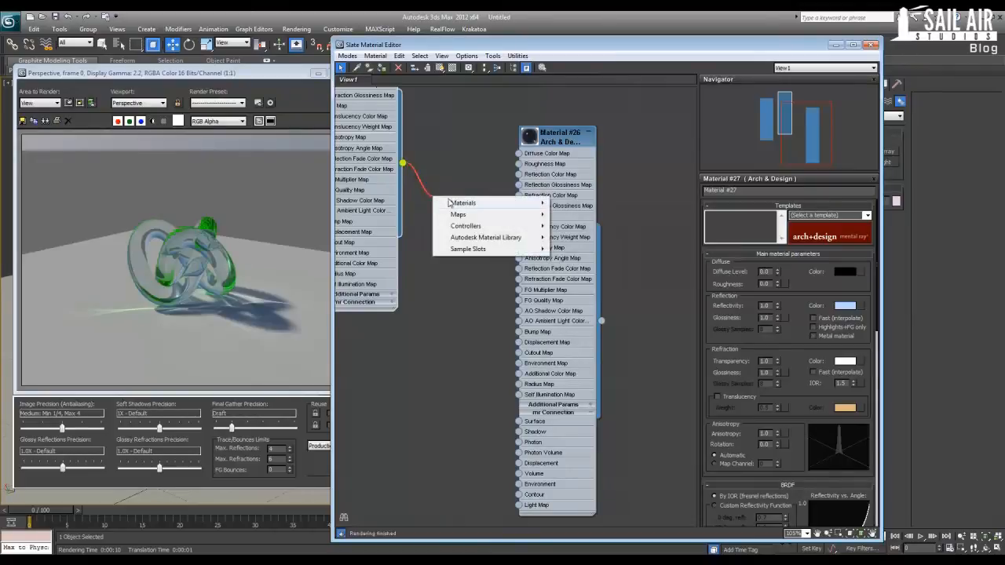
mouse_move(449, 203)
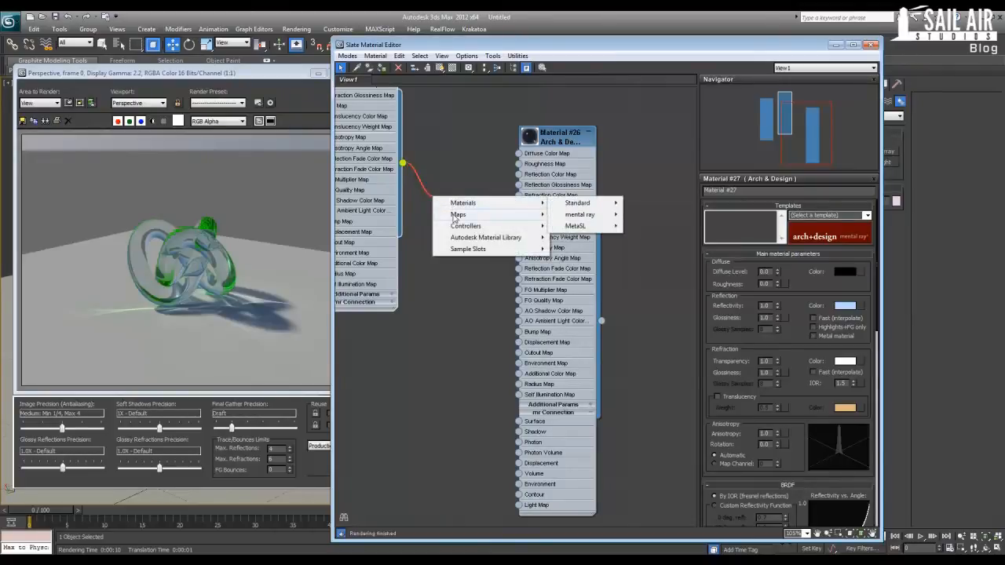
mouse_move(581, 227)
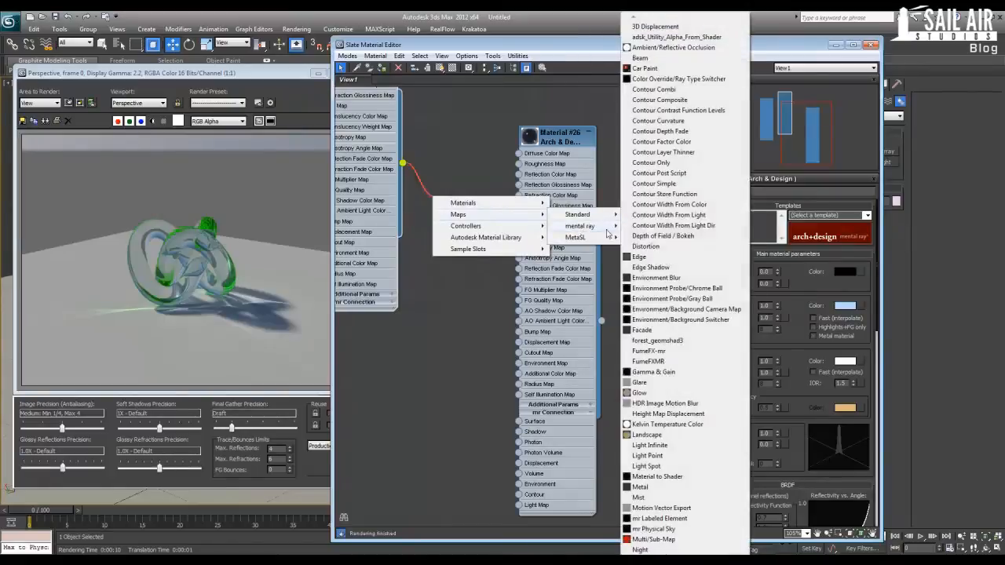
click(667, 475)
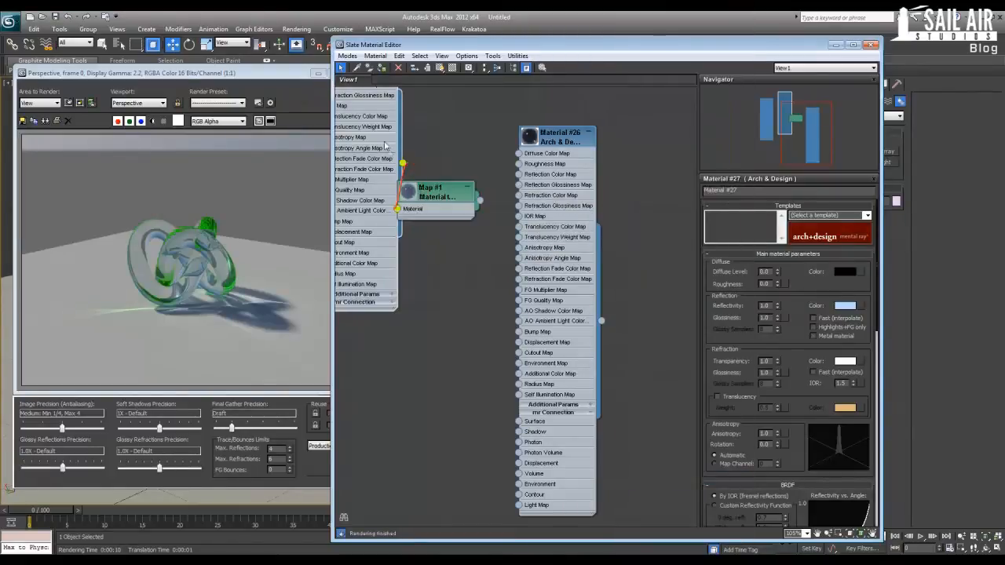
Connect the Material to Shader map to the Photon slot of Material #26 and arrange the nodes so the wiring is clear
drag(418, 186, 457, 184)
scroll(457, 184, down, 2)
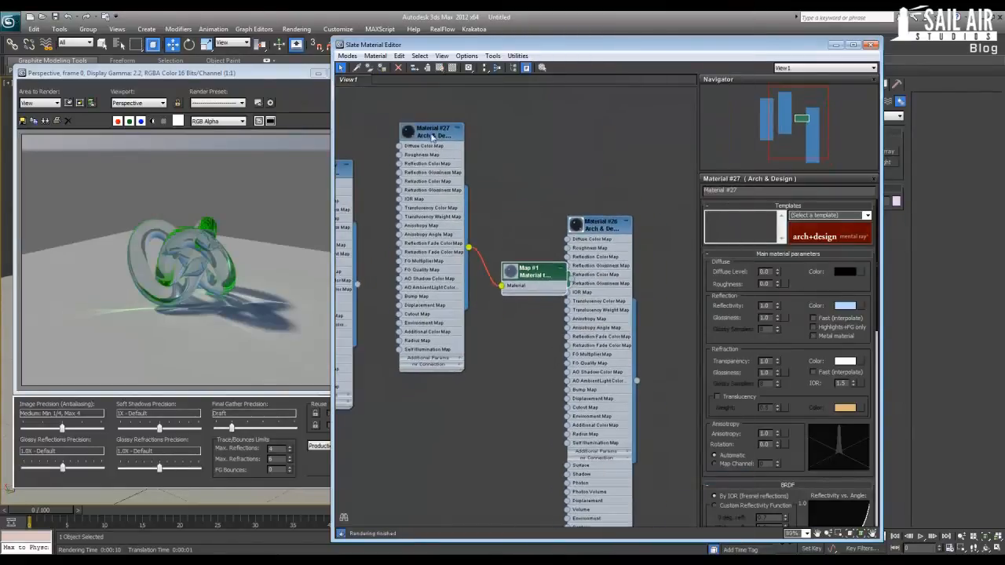
drag(428, 128, 400, 121)
drag(543, 278, 515, 260)
drag(597, 228, 615, 162)
drag(543, 260, 585, 417)
drag(507, 265, 507, 301)
Review the Material to Shader map's parameters and disable the default photon shader in Material #26 so the connected map is used
double_click(506, 294)
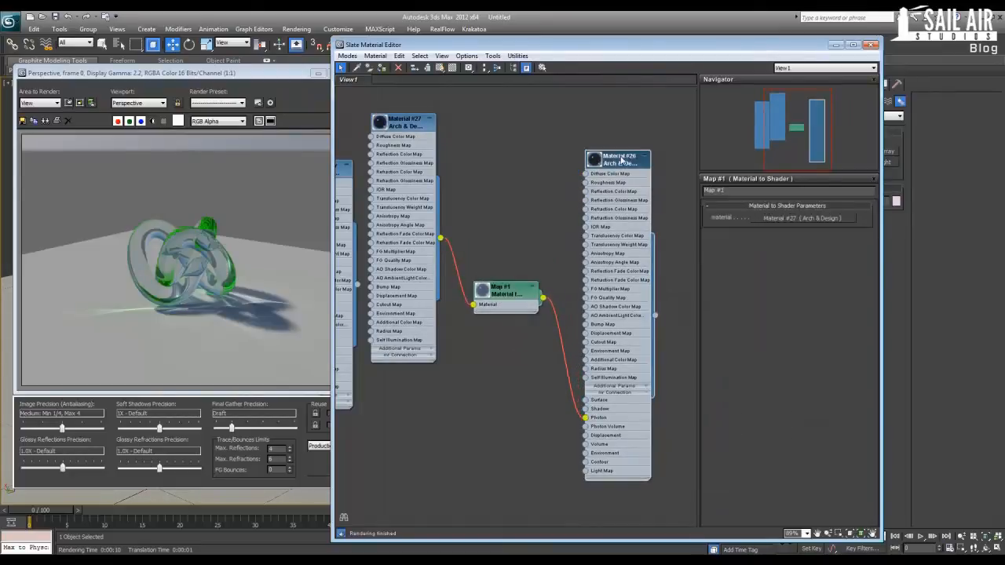
double_click(586, 359)
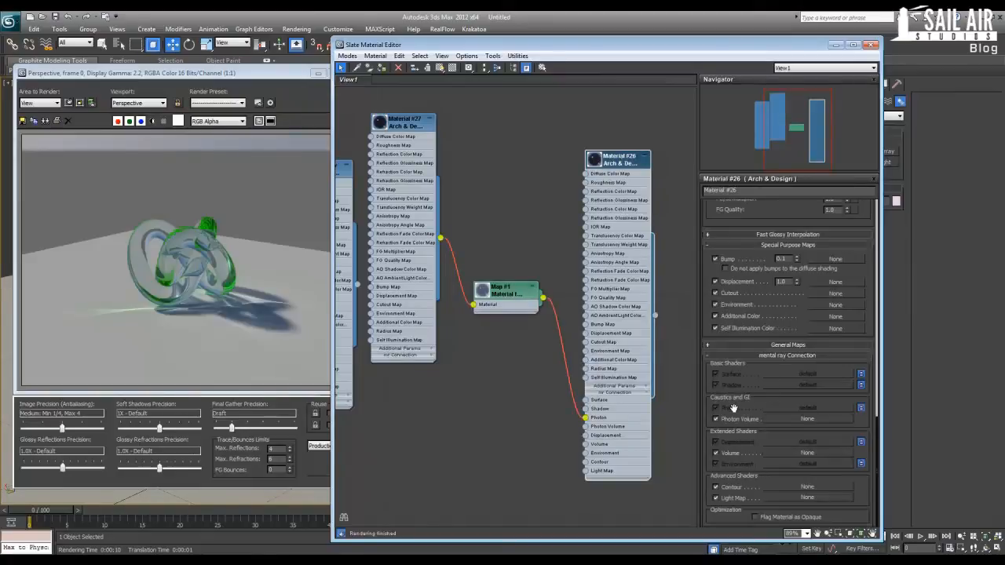
click(861, 409)
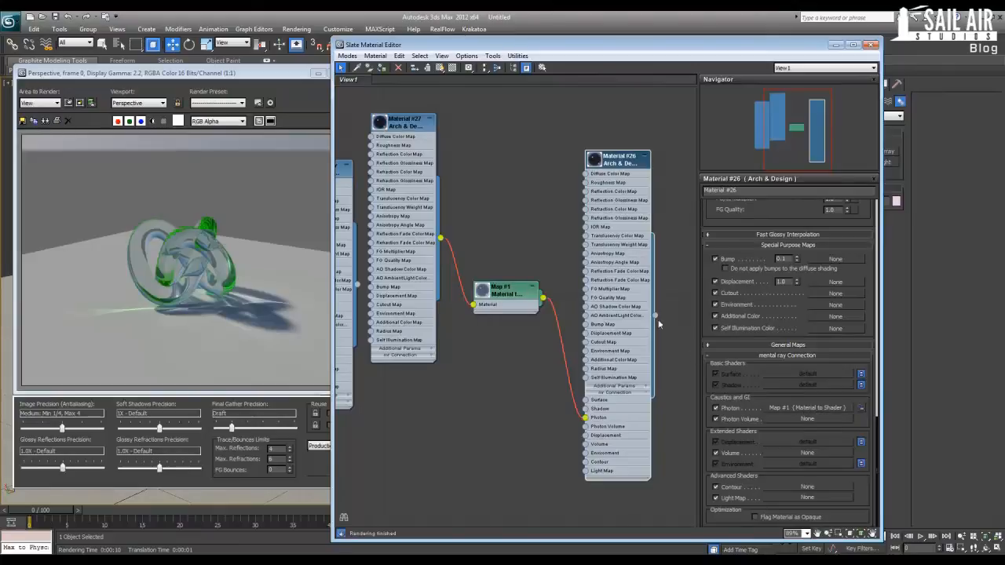
Move Material #27 and the shader map closer to Material #26, show Material #27's parameters and render the Perspective view
drag(405, 116, 452, 110)
drag(518, 295, 555, 292)
double_click(454, 117)
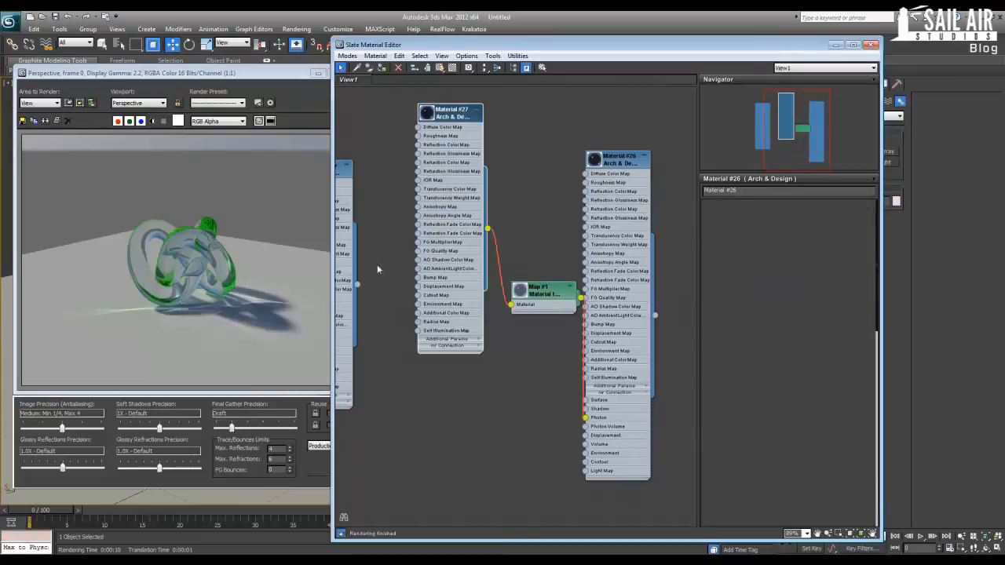
click(233, 287)
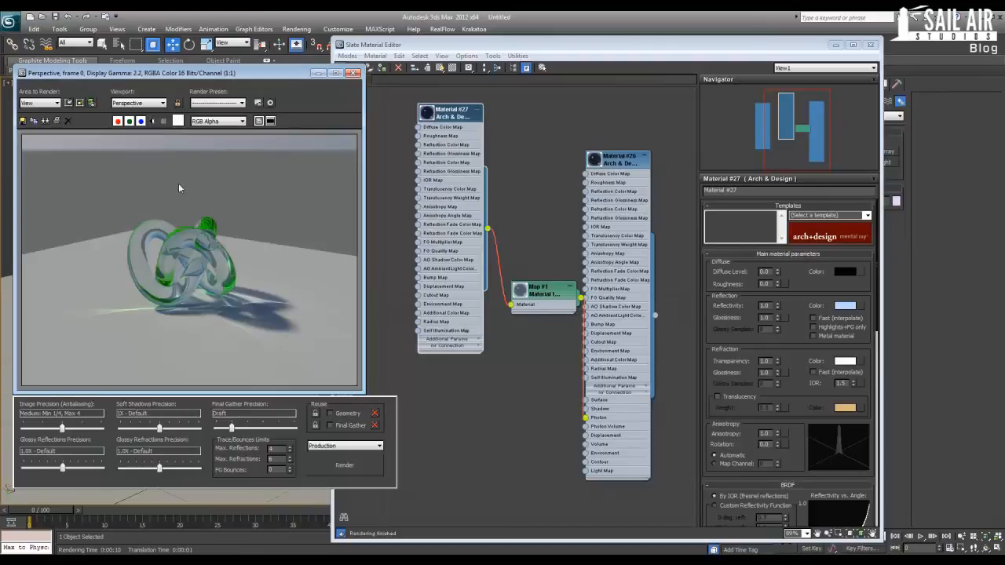
key(shift+q)
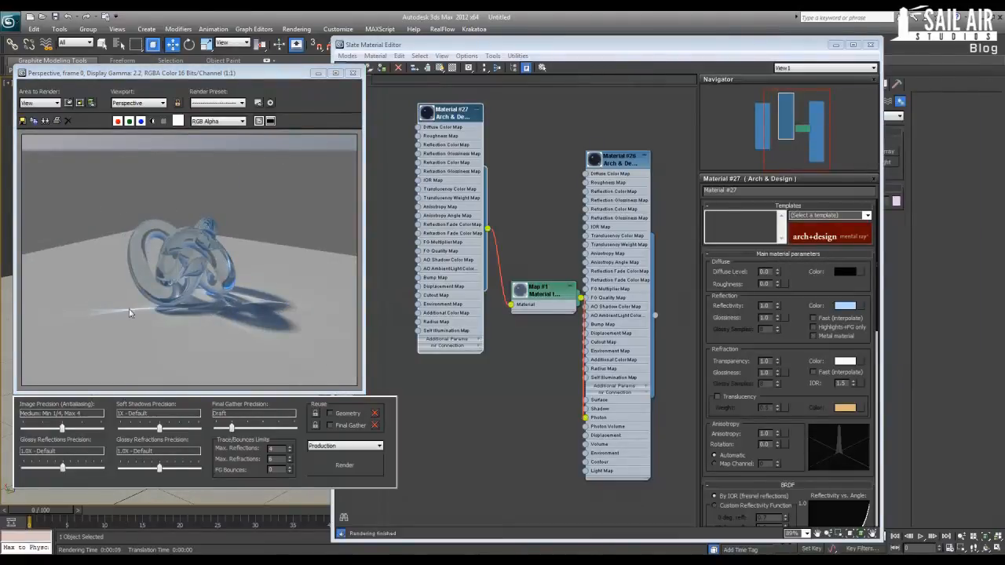
Change the reflection color of the photon Material #27 to a saturated green and render the Perspective view again
click(460, 113)
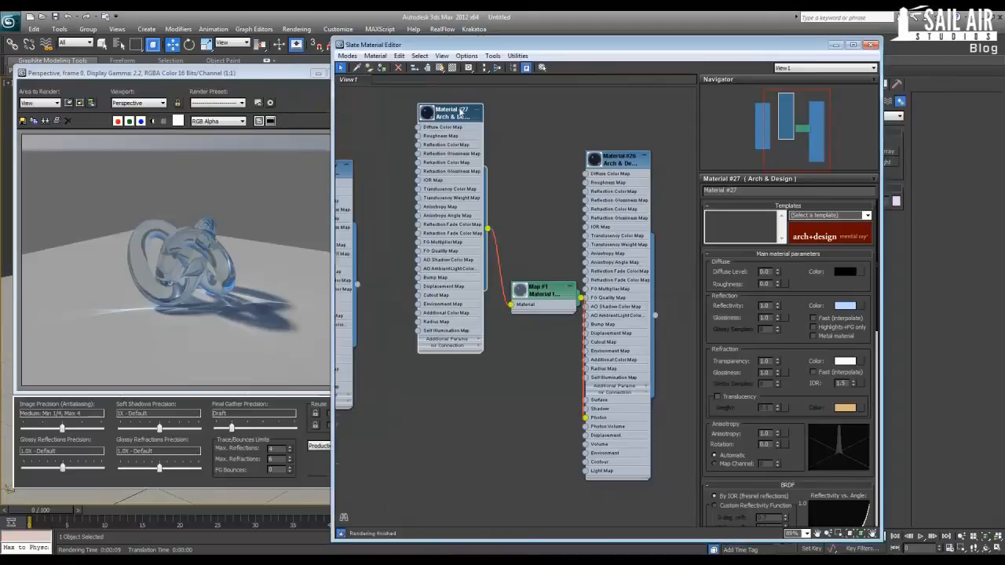
click(845, 305)
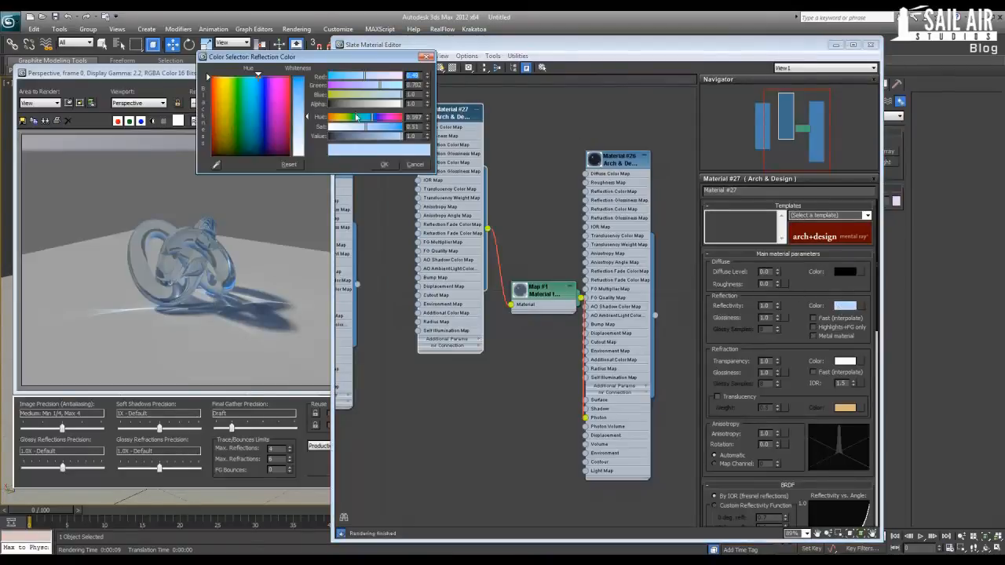
drag(369, 119, 419, 130)
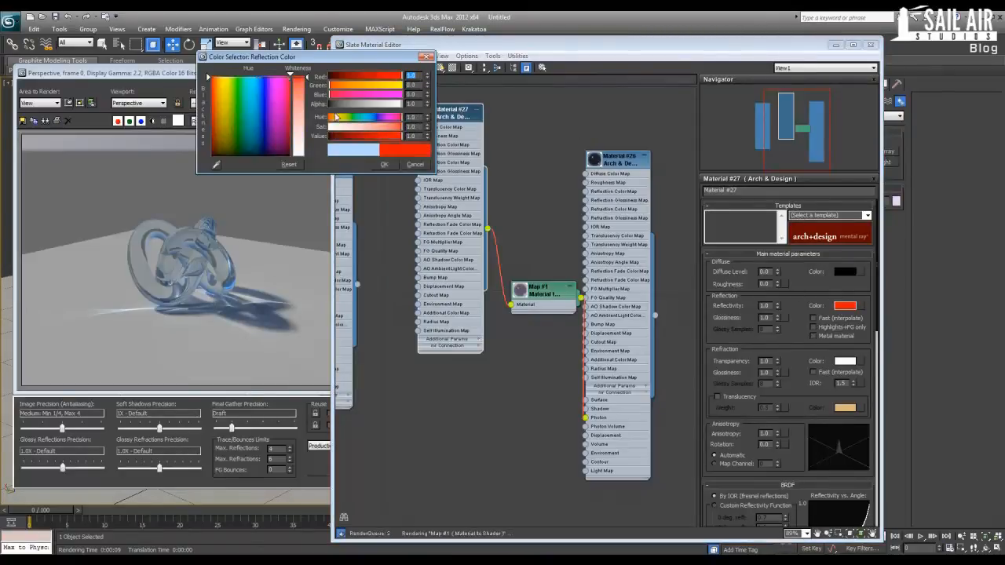
mouse_move(342, 119)
mouse_down()
mouse_move(393, 119)
mouse_move(355, 118)
mouse_up()
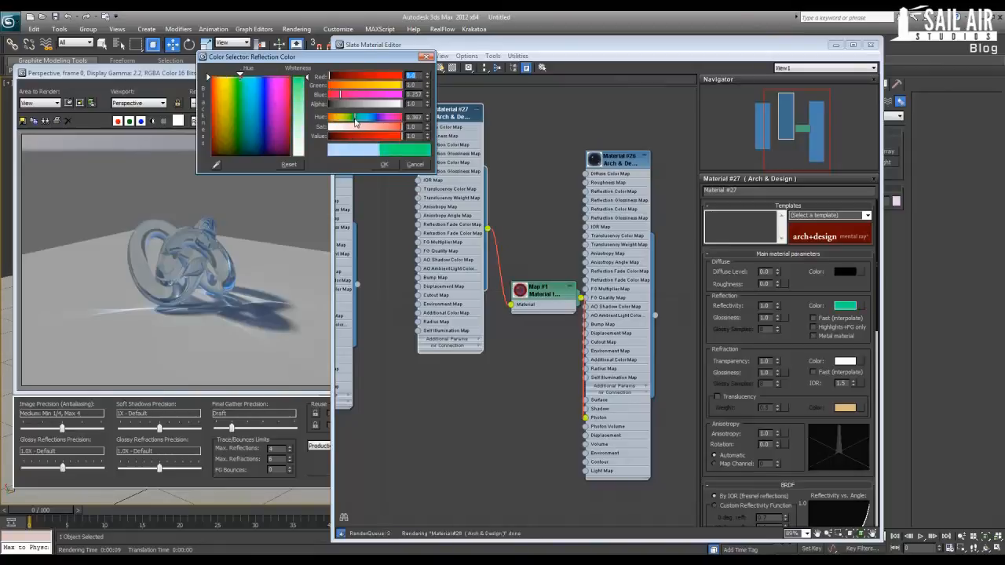
click(384, 165)
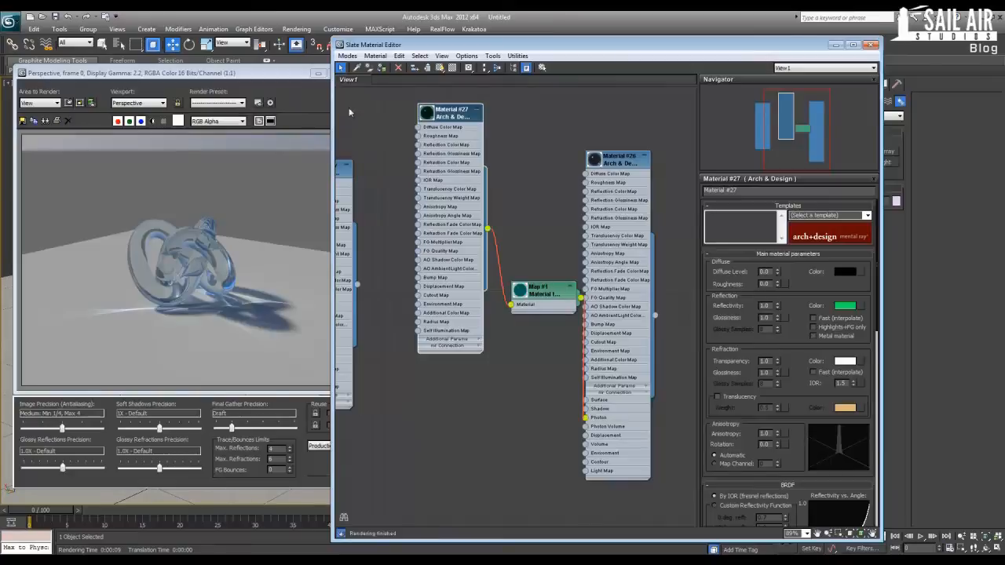
click(223, 320)
click(320, 466)
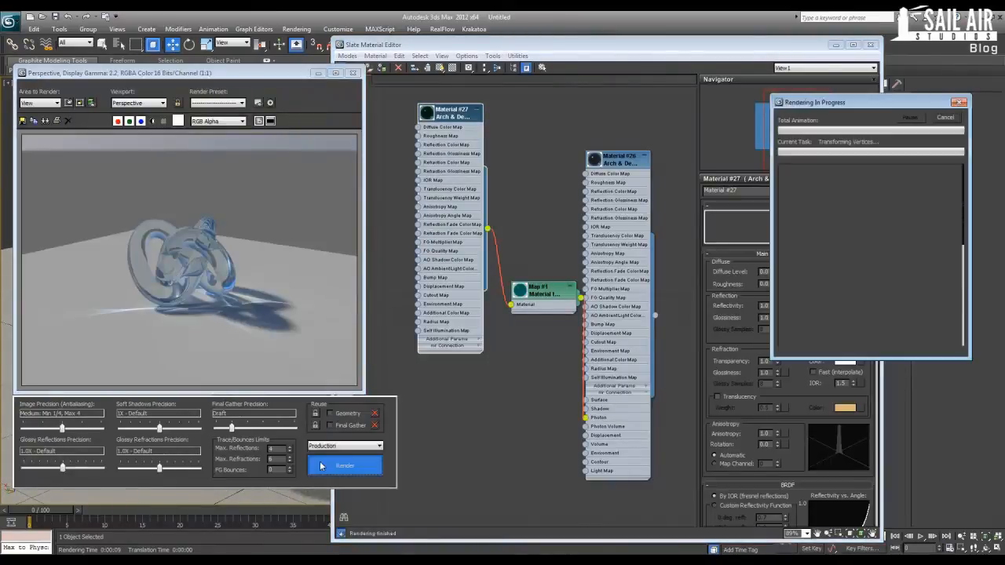
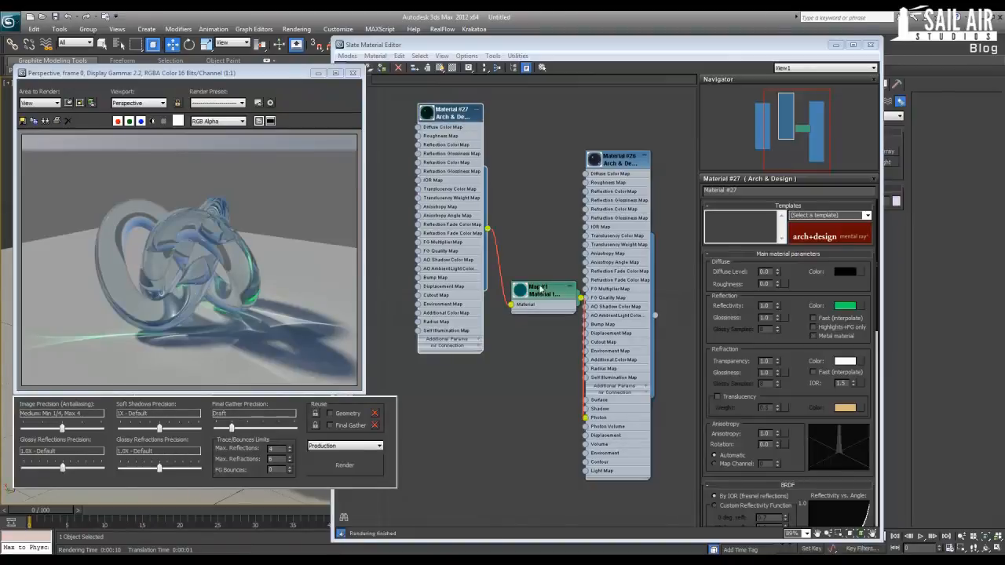
Shift the Material to Shader map slightly toward Material #27 and close the rendered frame and the material editor
drag(540, 289, 531, 290)
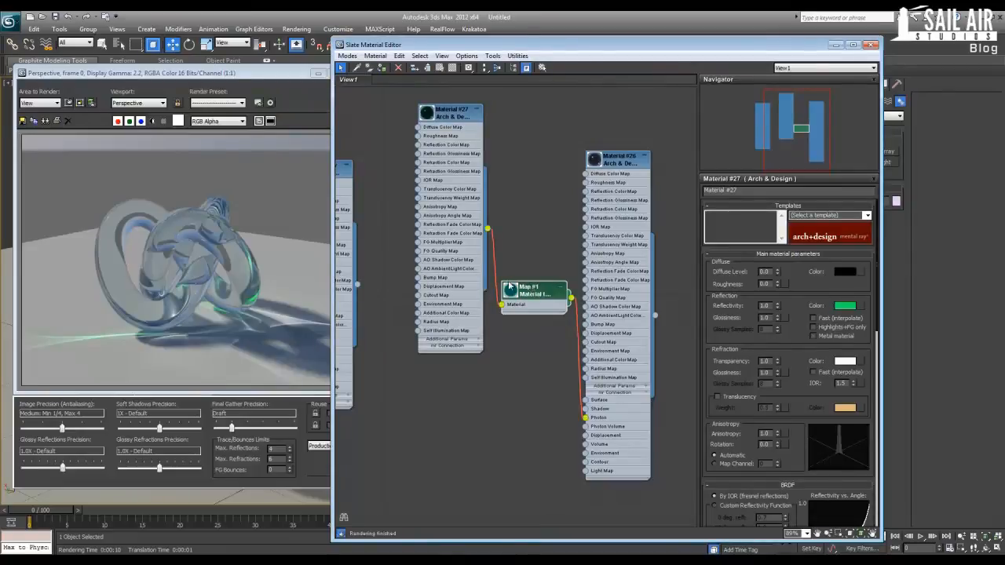
click(257, 227)
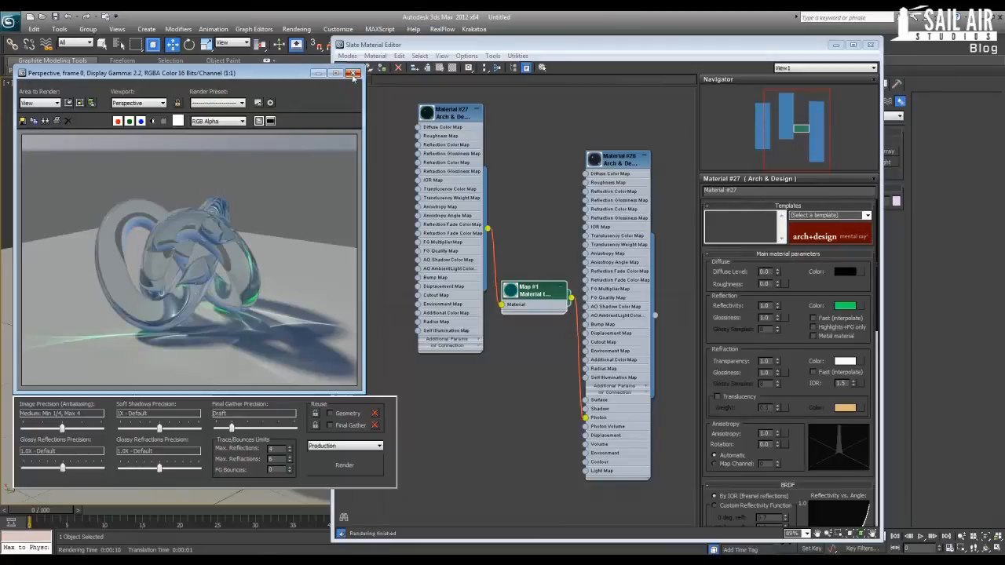
click(352, 73)
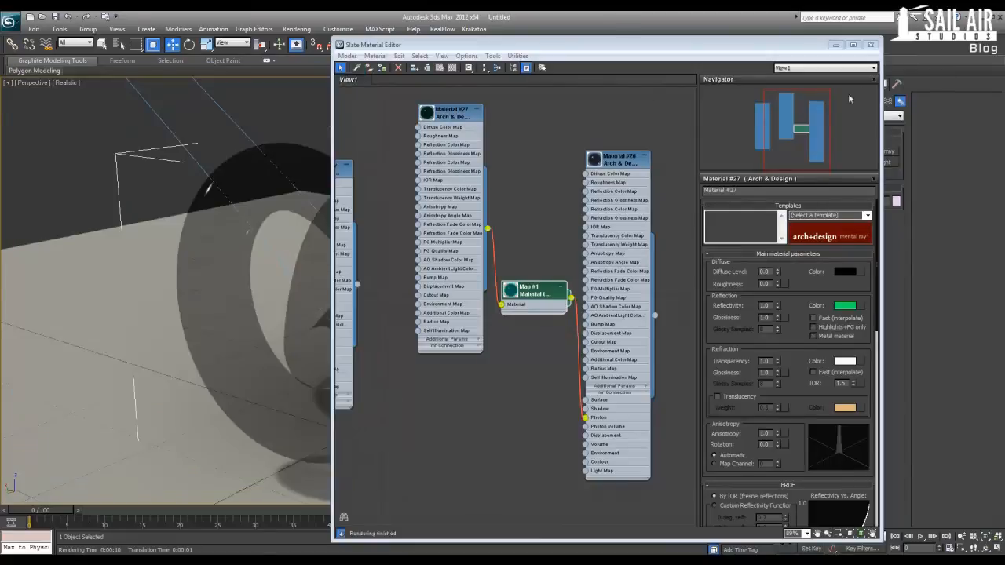
click(870, 44)
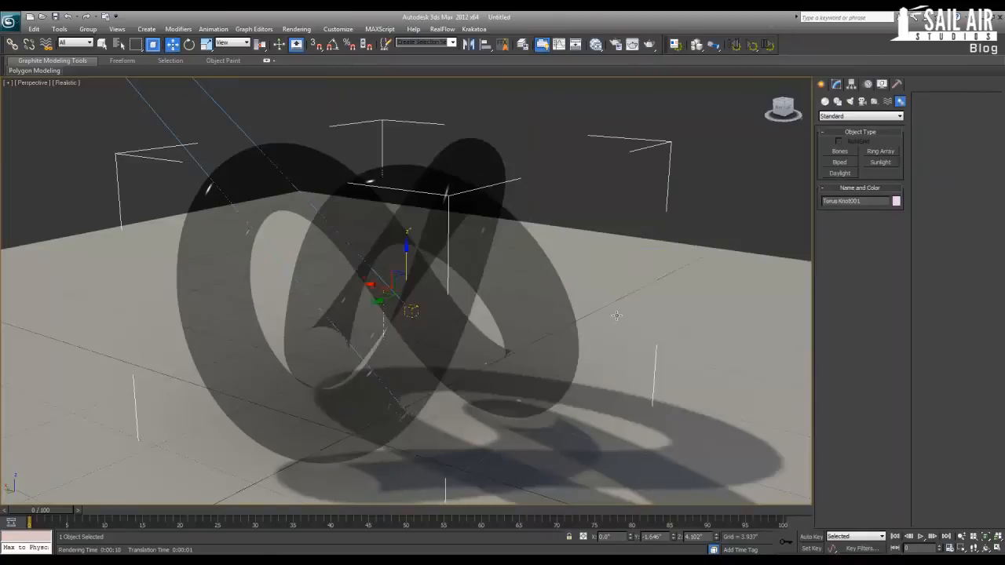
Change the reflection color of the photon Material #27 to a light blue and close the material editor
key(m)
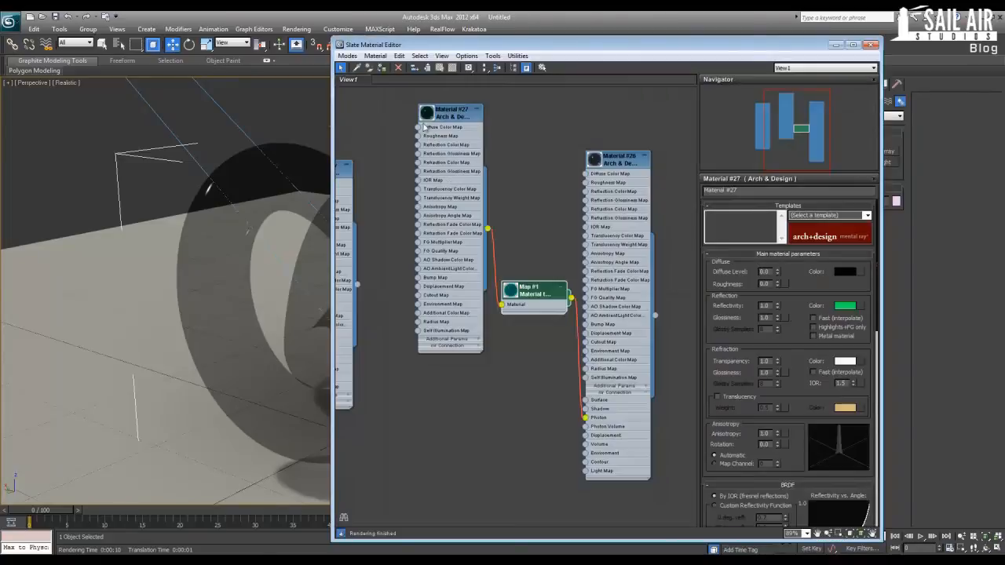
click(459, 115)
click(847, 307)
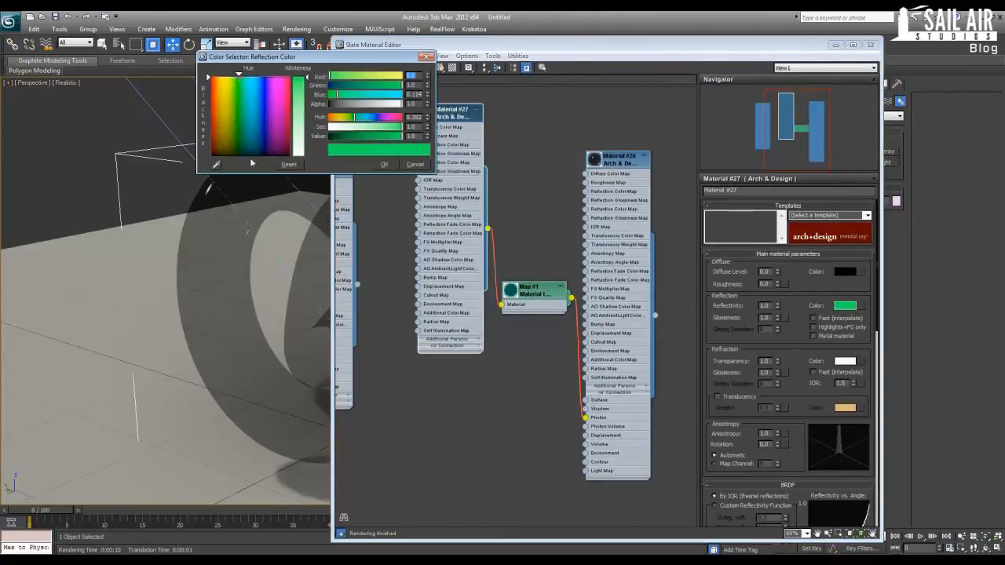
drag(378, 119, 388, 127)
click(368, 127)
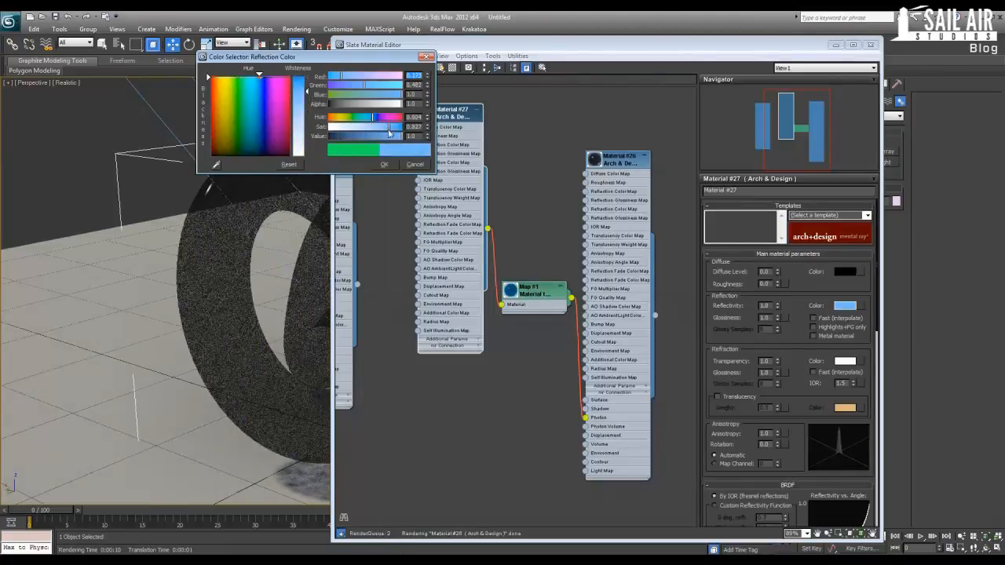
click(384, 164)
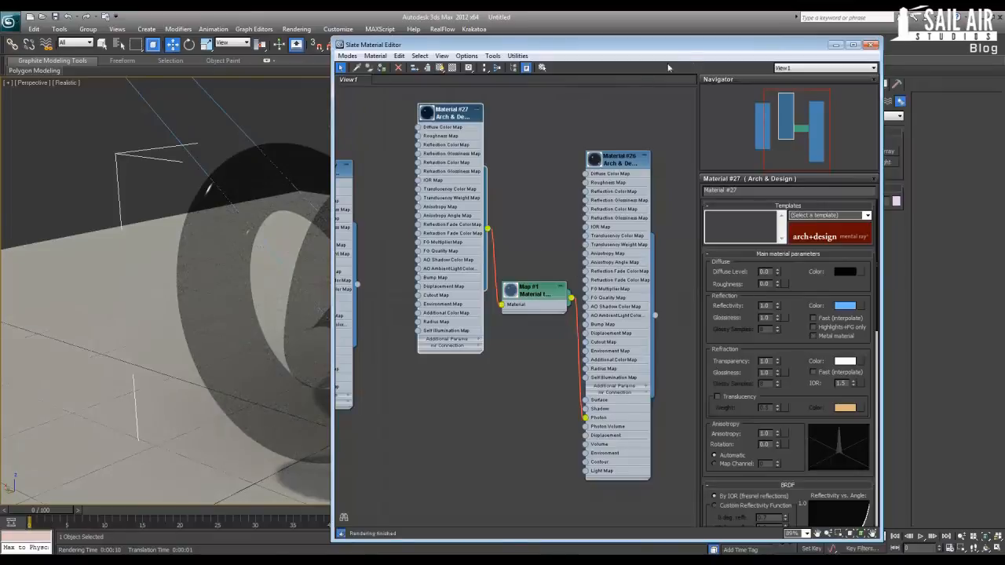
click(870, 45)
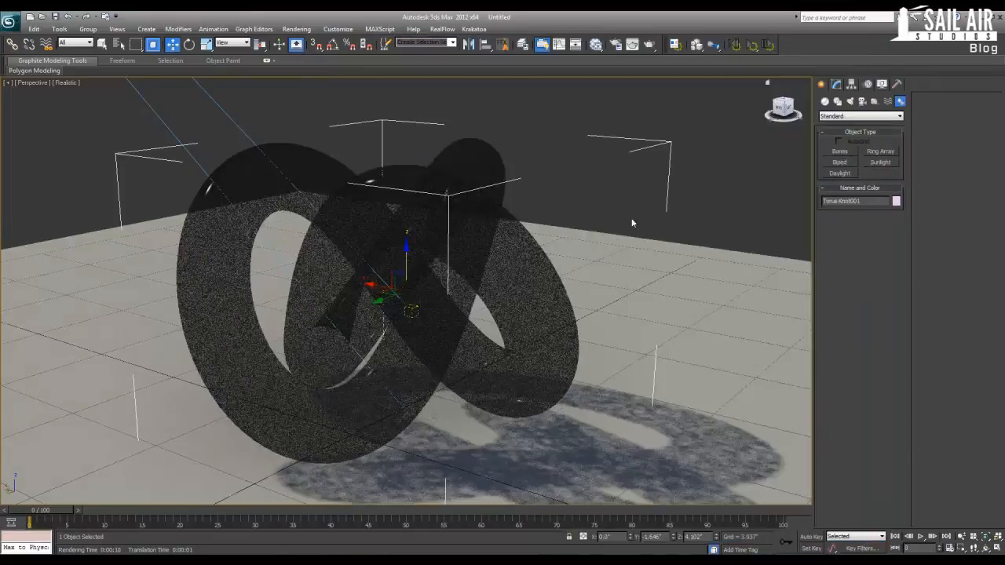
Raise the Final Gather precision preset to Medium in the render setup
key(F10)
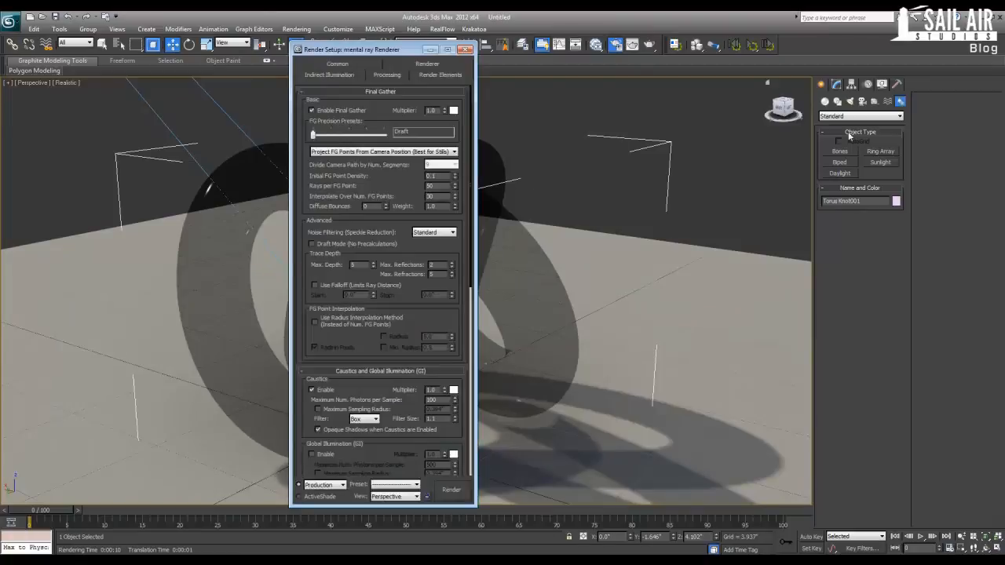
click(430, 153)
click(430, 155)
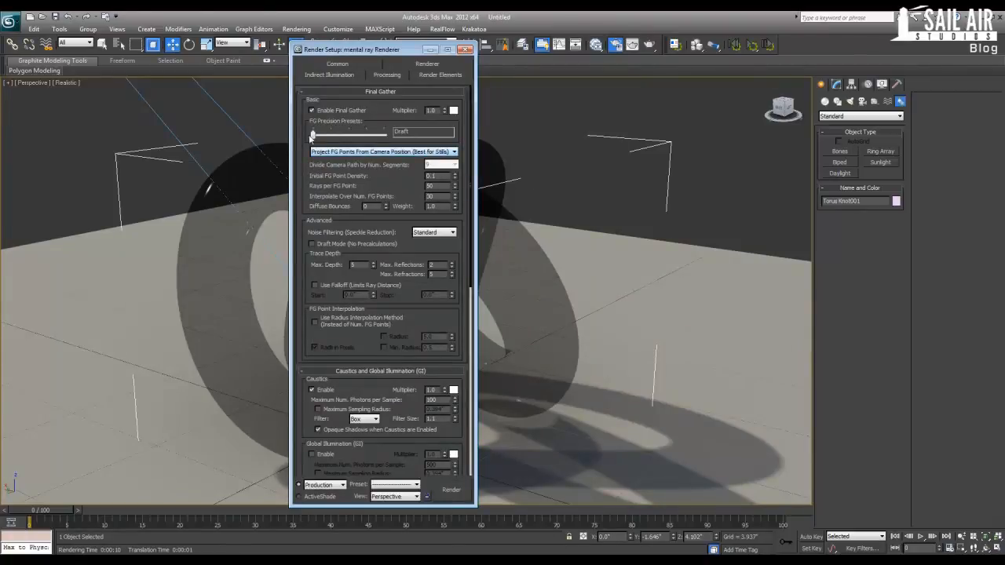
drag(313, 136, 352, 137)
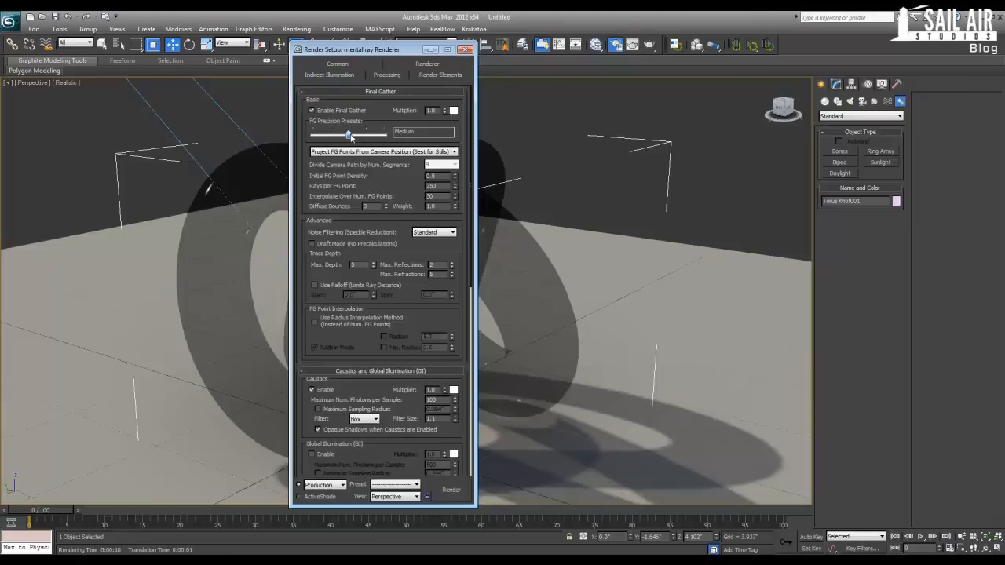
Set the render output size to HDTV (video) at 1280x720
click(337, 64)
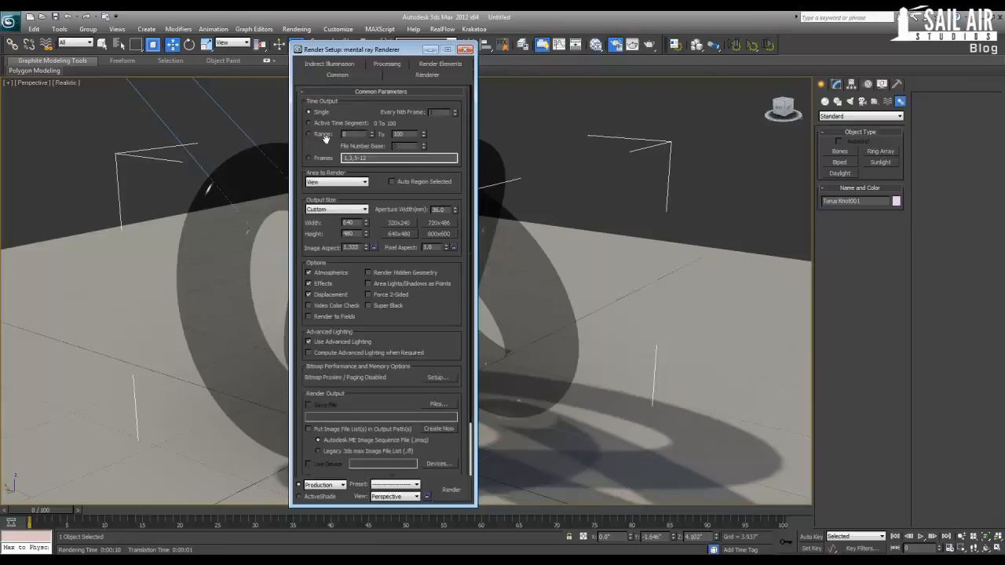
click(354, 210)
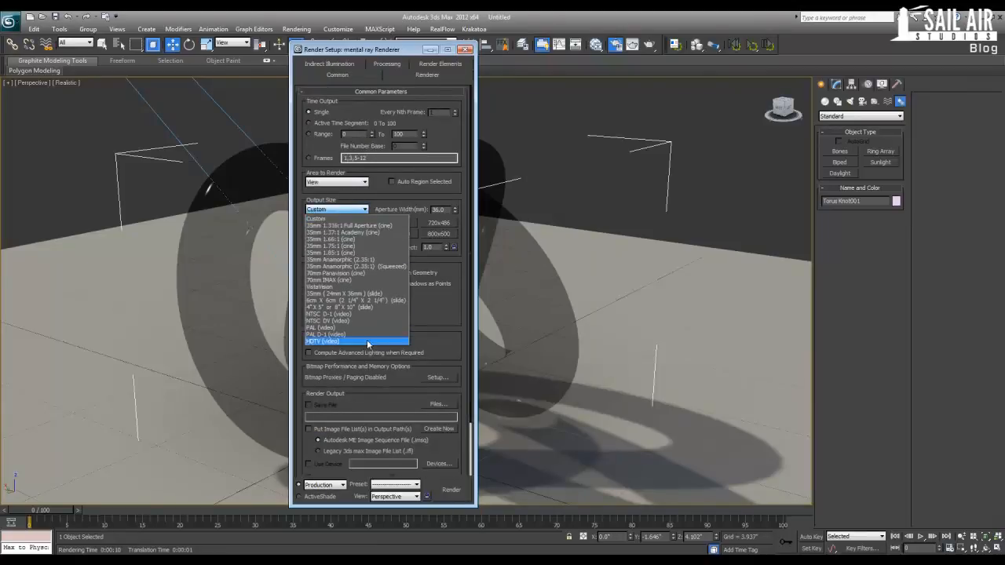
click(353, 343)
click(399, 235)
drag(403, 366, 392, 265)
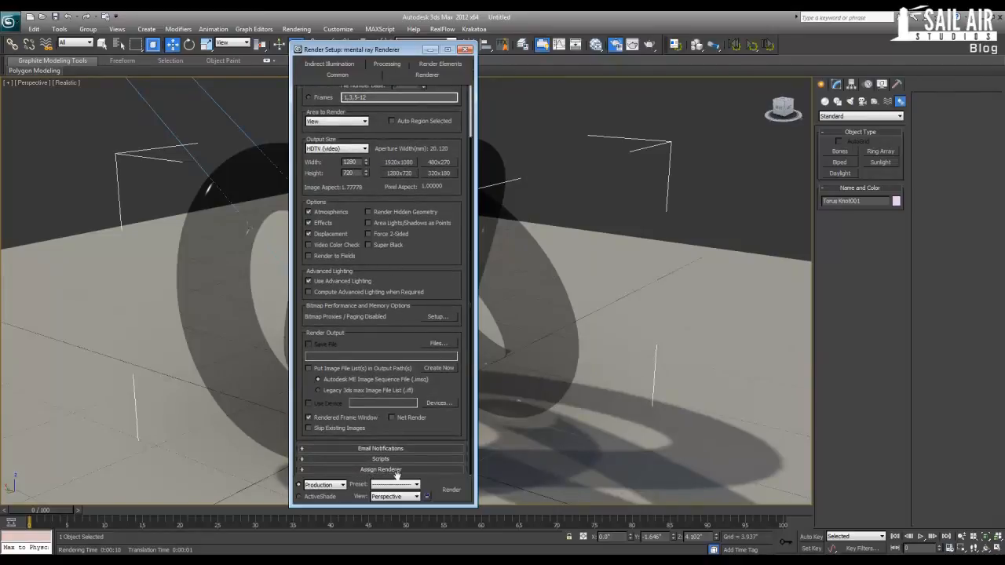
Set samples per pixel to minimum 1 and maximum 16, use the Mitchell filter, and set soft shadows precision to 2
click(401, 76)
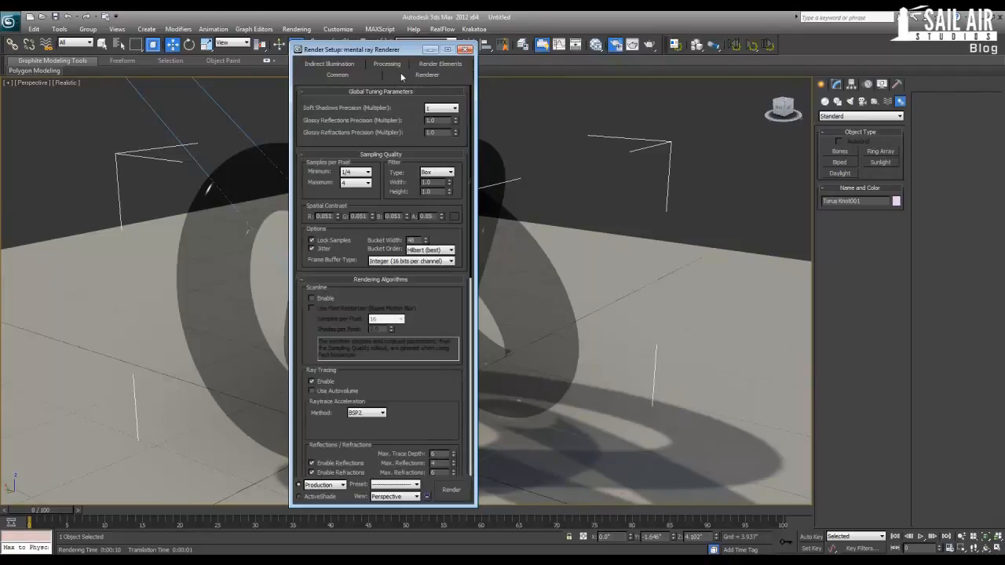
click(355, 172)
click(352, 202)
click(355, 182)
click(354, 228)
click(436, 172)
click(430, 202)
click(436, 109)
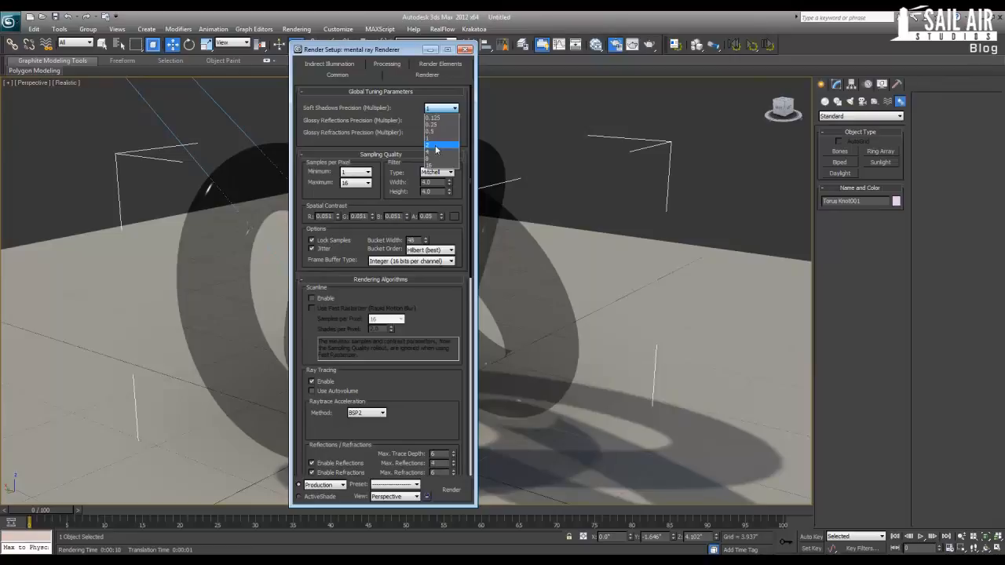
click(436, 147)
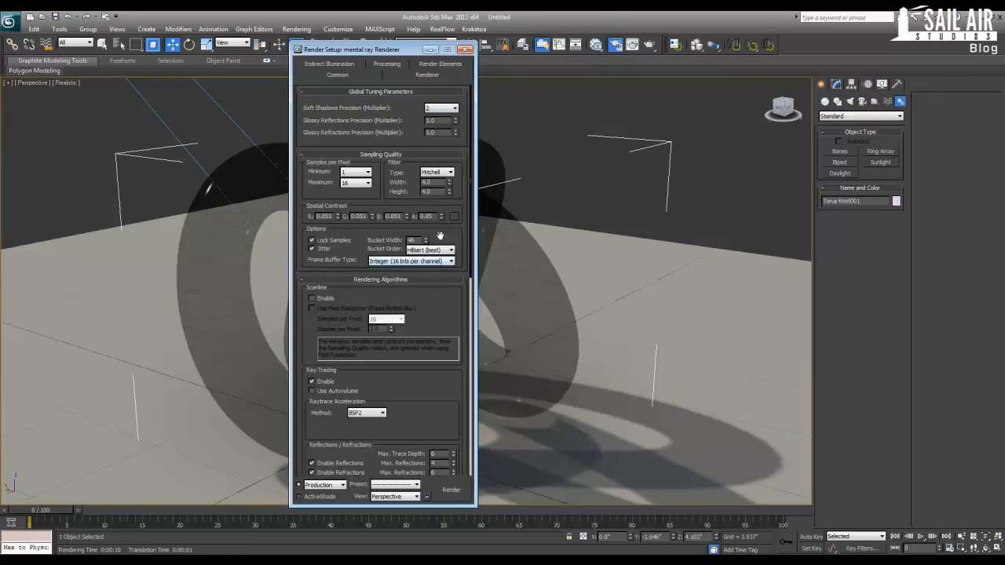
drag(340, 307, 338, 49)
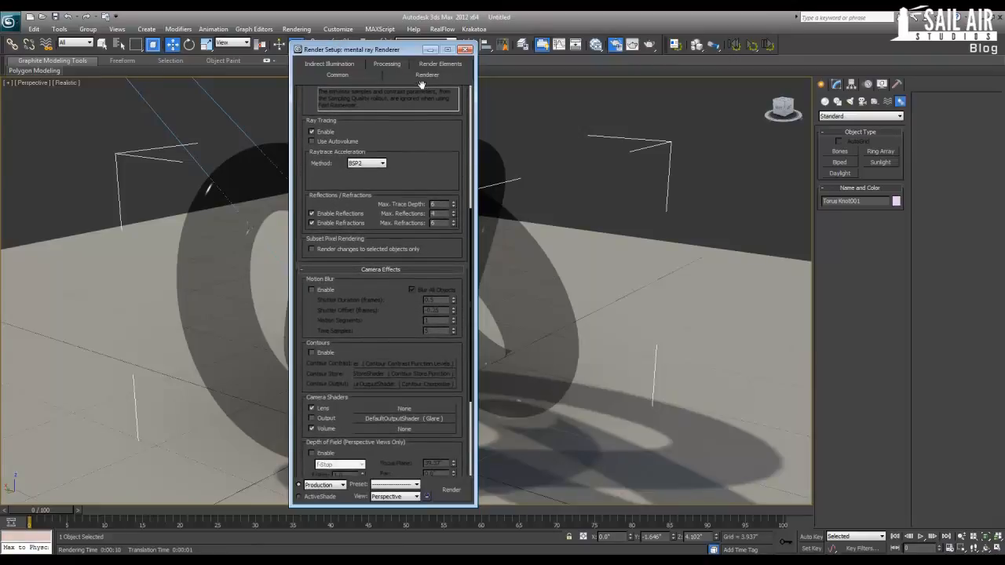
Check the caustics settings, display the spotlight's mental ray photon parameters, and render the Perspective view
click(322, 64)
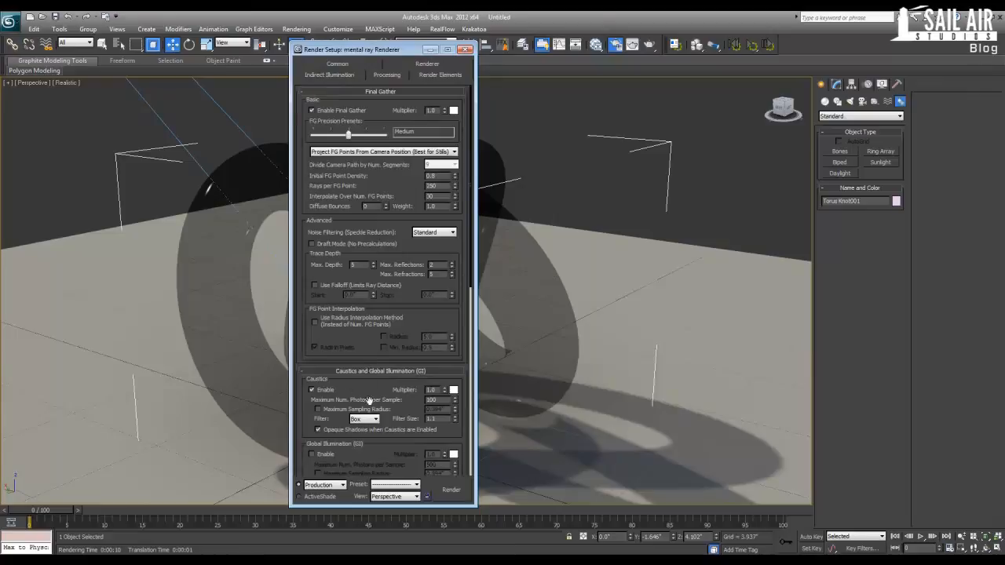
scroll(382, 393, down, 5)
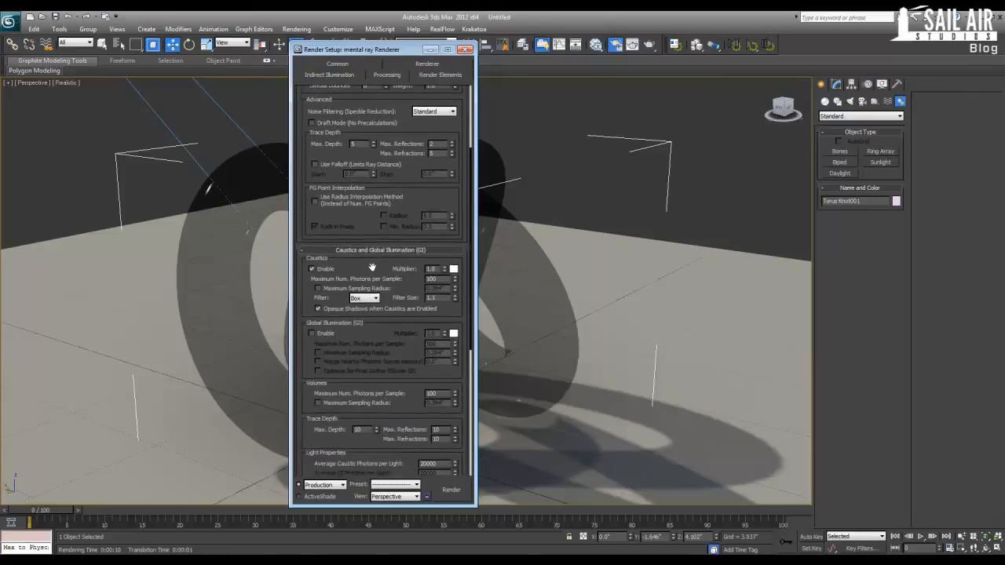
scroll(239, 201, down, 6)
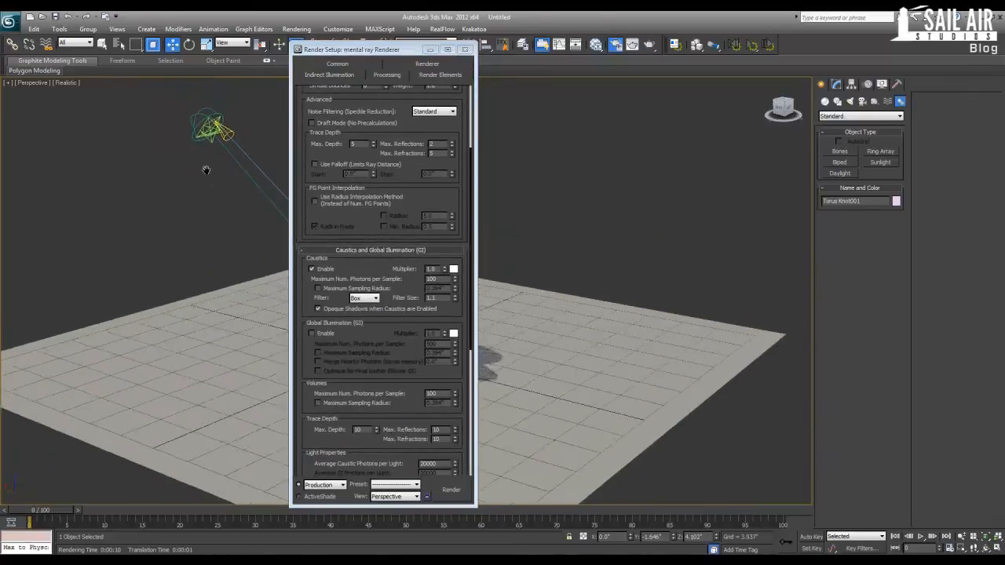
click(219, 150)
click(842, 83)
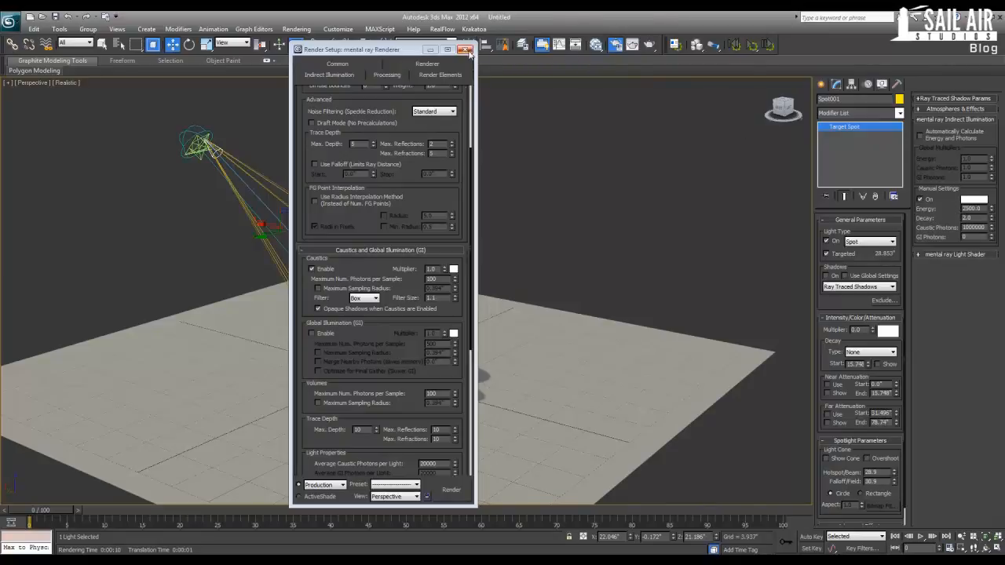
click(452, 497)
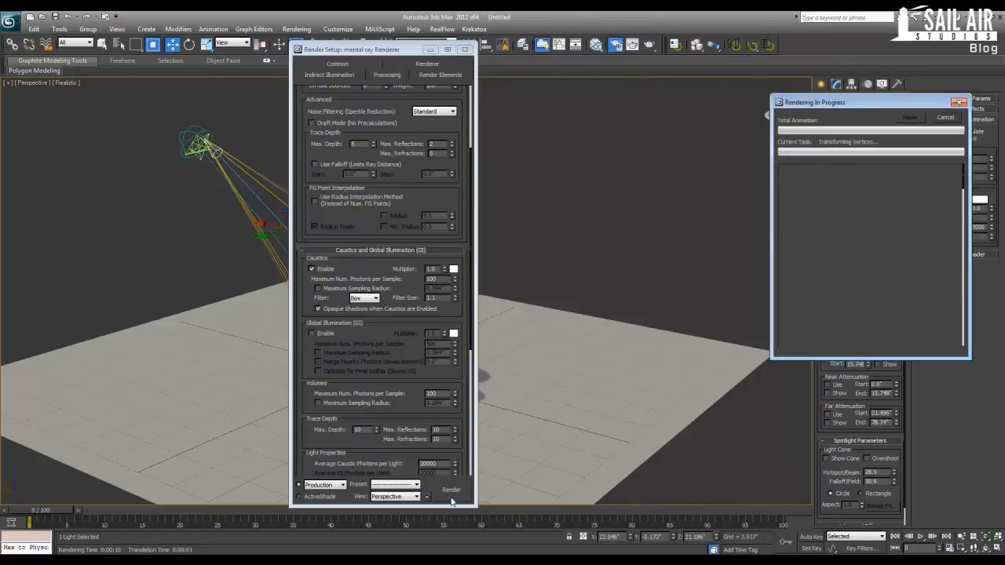